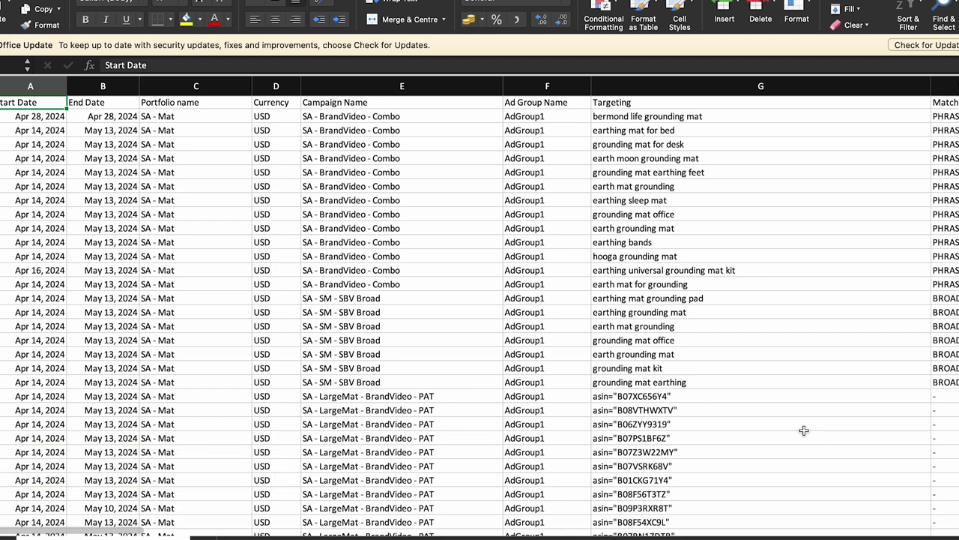
# Step: Review the keyword report's campaign, targeting and match type columns, plus its impressions, clicks, spend, ACOS, ROAS and 14-day sales columns
pyautogui.hscroll(10, 799, 430)
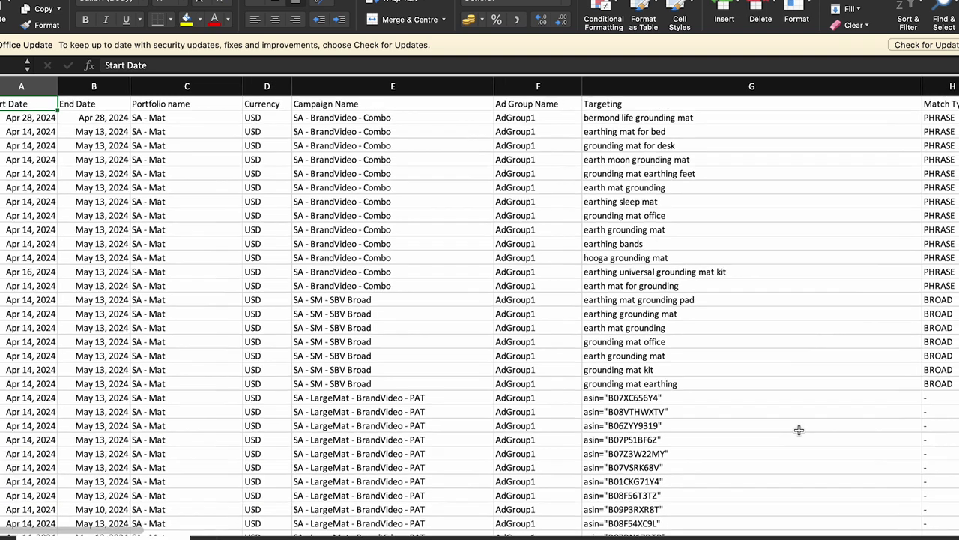
pyautogui.hscroll(5, 799, 429)
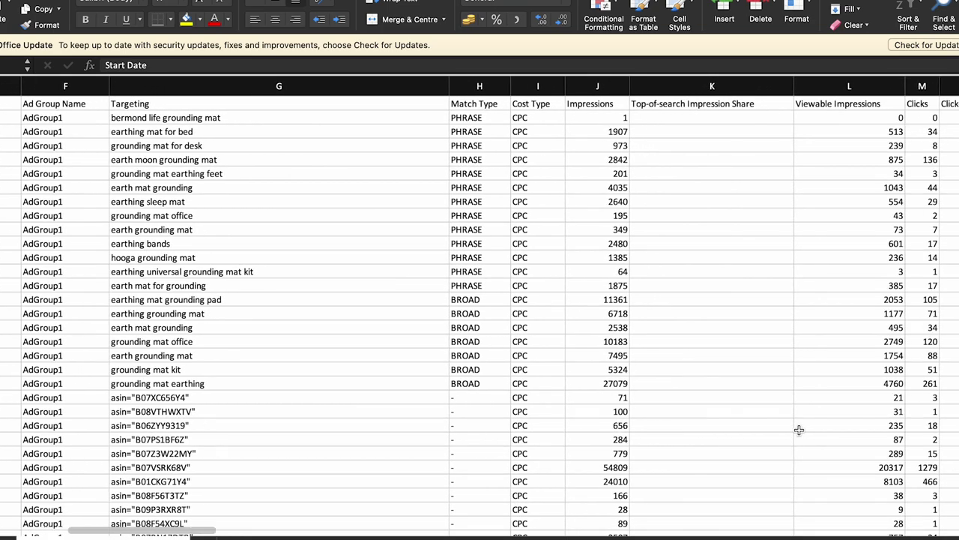
pyautogui.hscroll(-8, 799, 430)
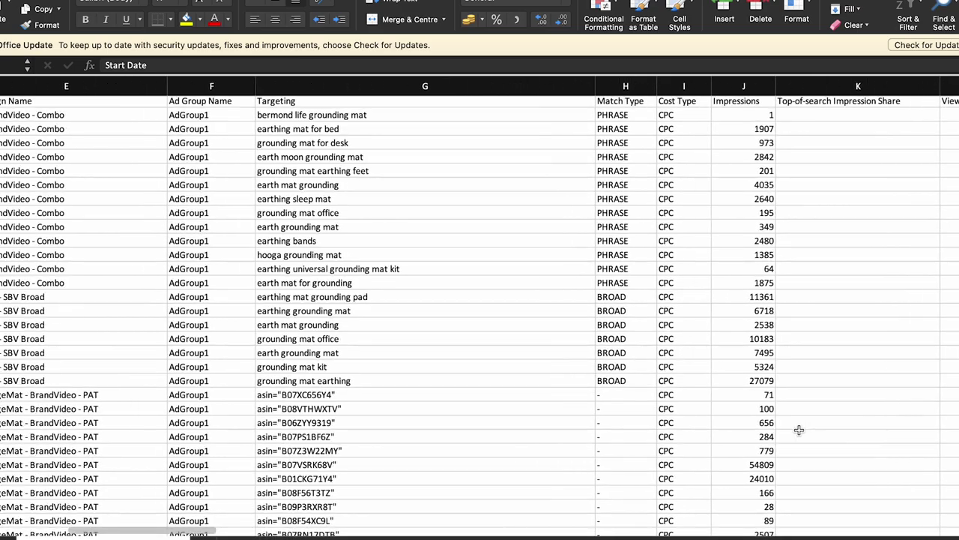
pyautogui.hscroll(-5, 798, 429)
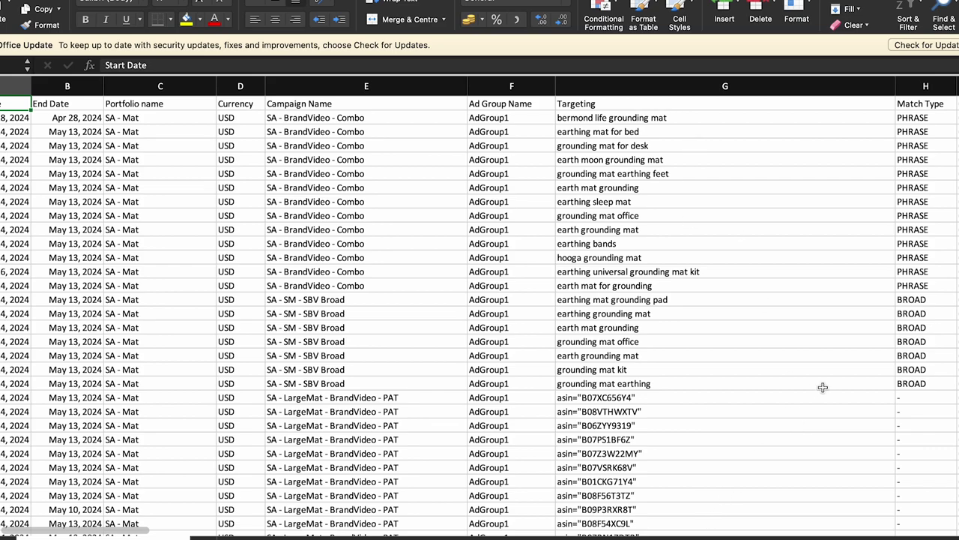
pyautogui.hscroll(10, 836, 382)
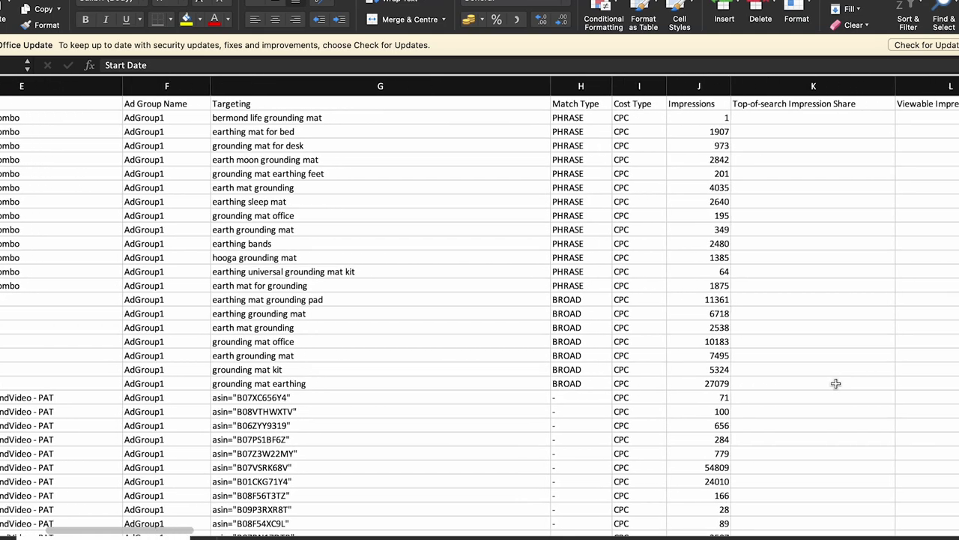
pyautogui.hscroll(6, 836, 382)
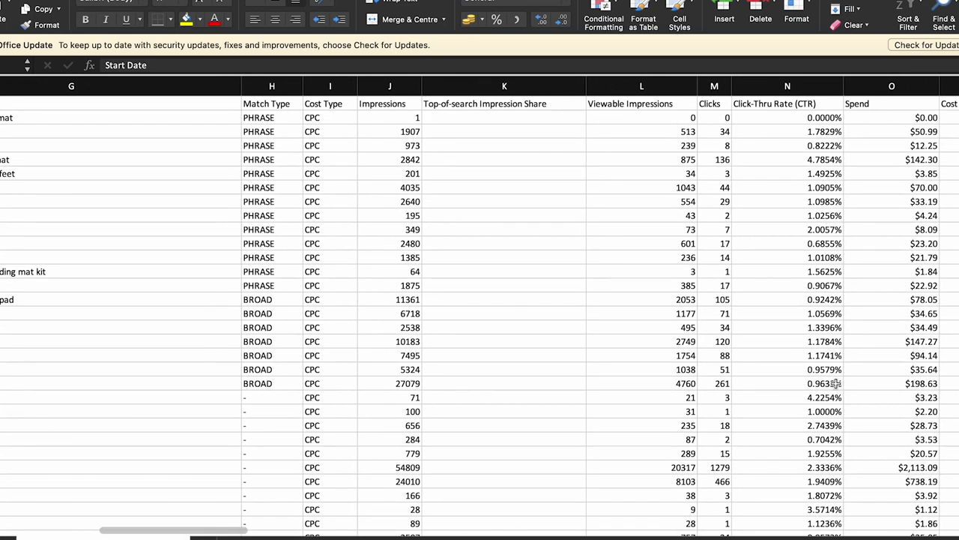
pyautogui.hscroll(4, 836, 383)
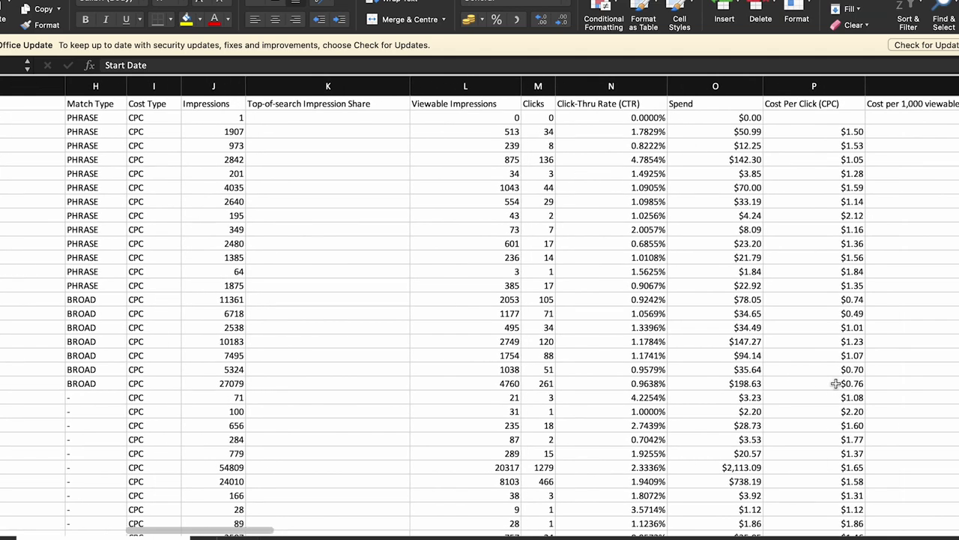
pyautogui.hscroll(3, 835, 383)
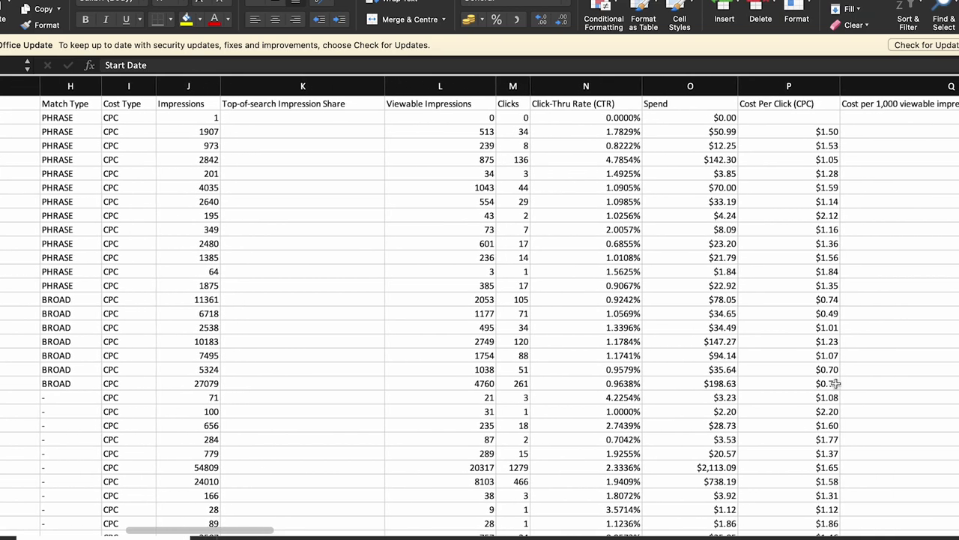
pyautogui.hscroll(4, 836, 383)
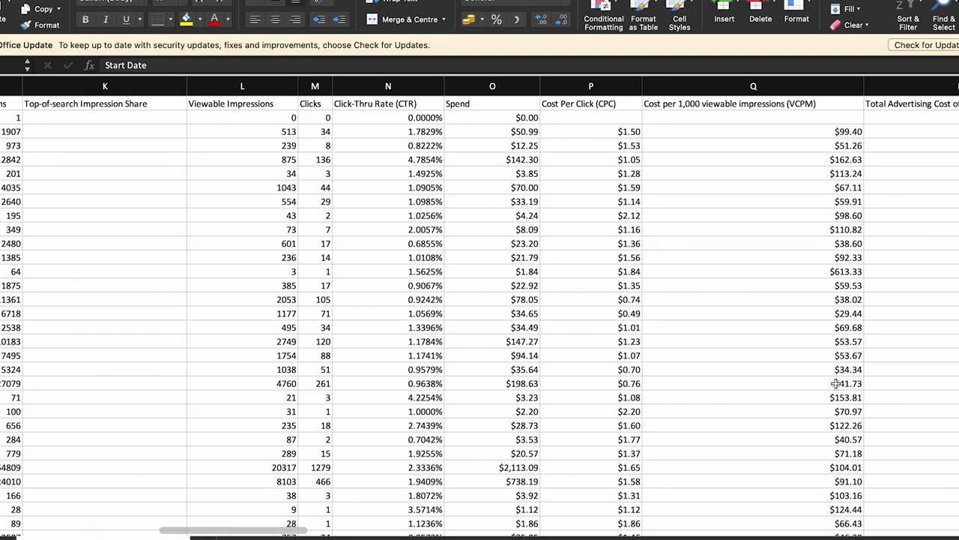
pyautogui.hscroll(6, 835, 383)
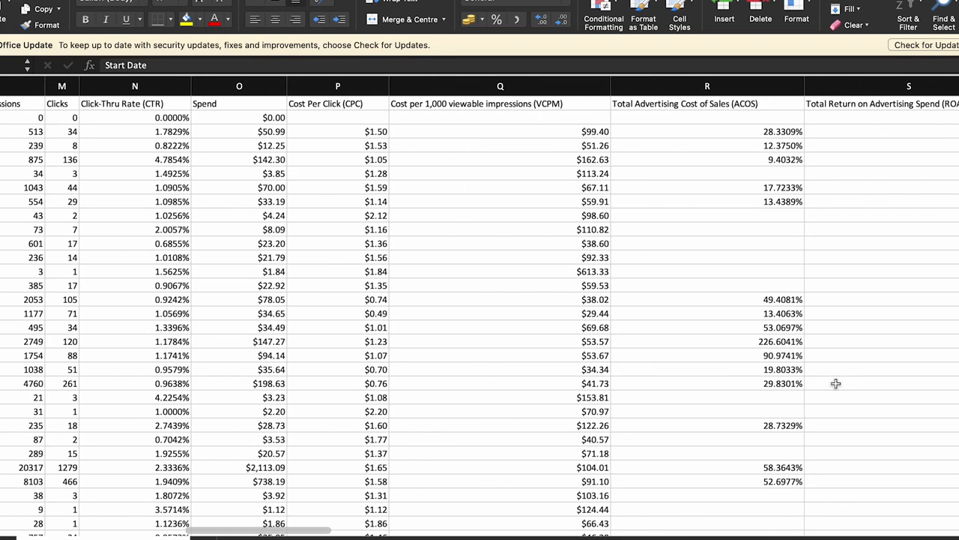
pyautogui.hscroll(5, 835, 383)
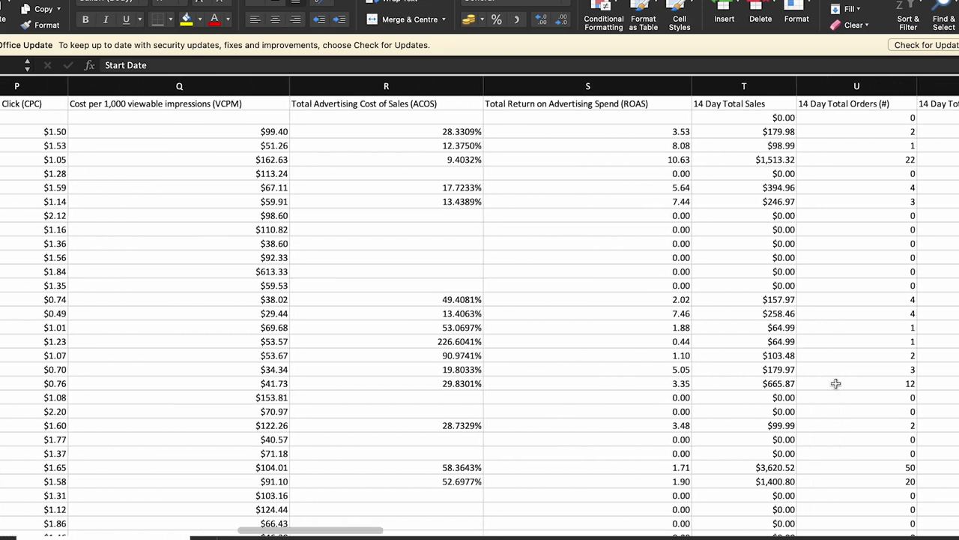
pyautogui.hscroll(4, 836, 383)
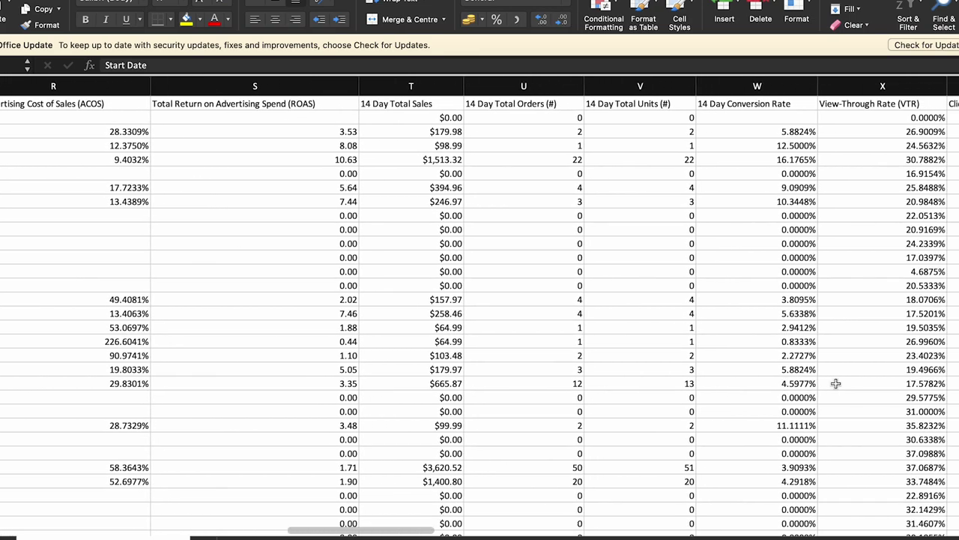
# Step: Examine the keyword report's view-through and video view metrics, branded searches, detail page views and new-to-brand columns
pyautogui.hscroll(5, 835, 383)
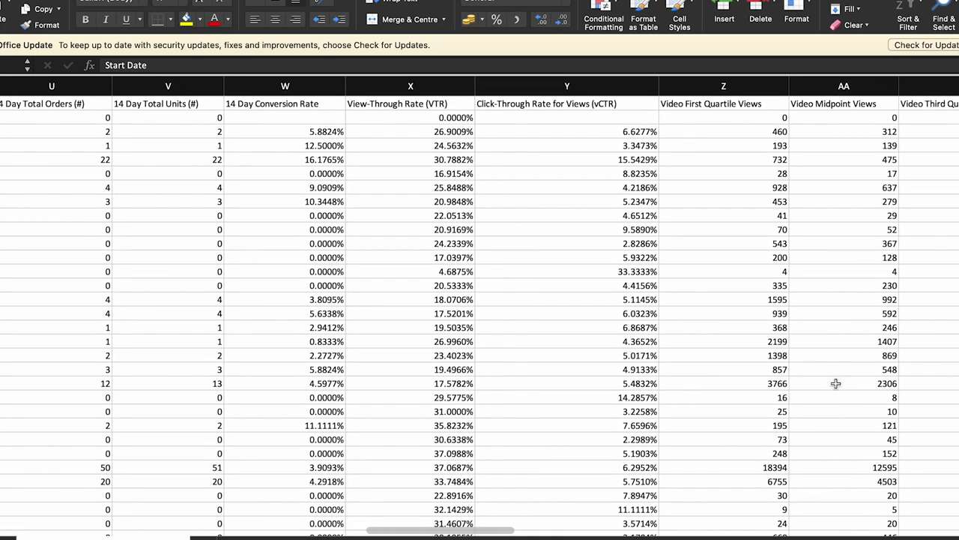
pyautogui.hscroll(4, 835, 383)
pyautogui.hscroll(6, 836, 383)
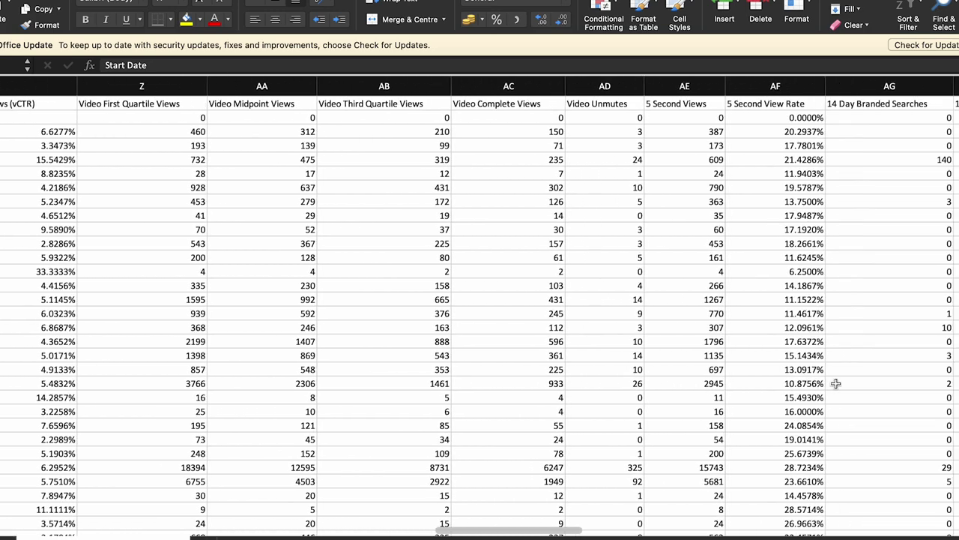
pyautogui.hscroll(1, 835, 383)
pyautogui.hscroll(5, 835, 383)
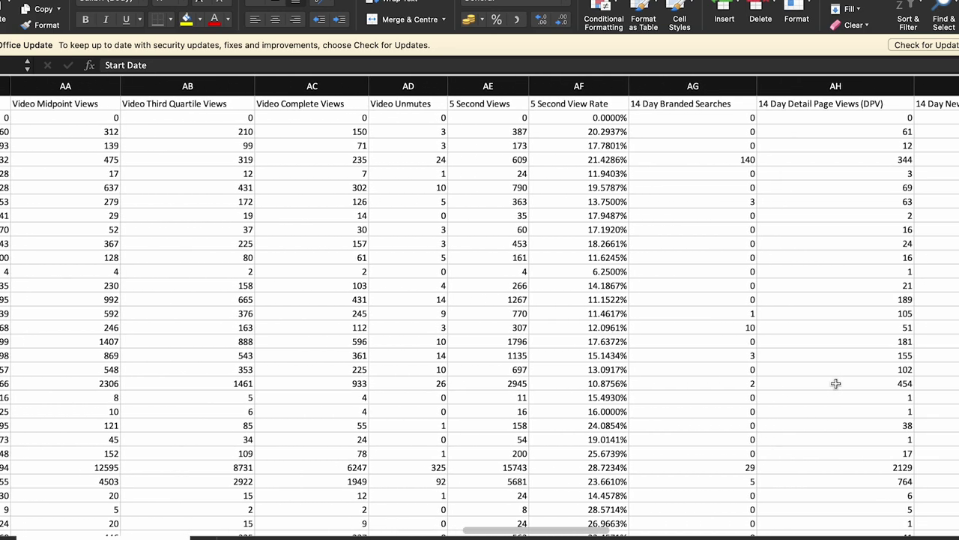
pyautogui.hscroll(2, 836, 383)
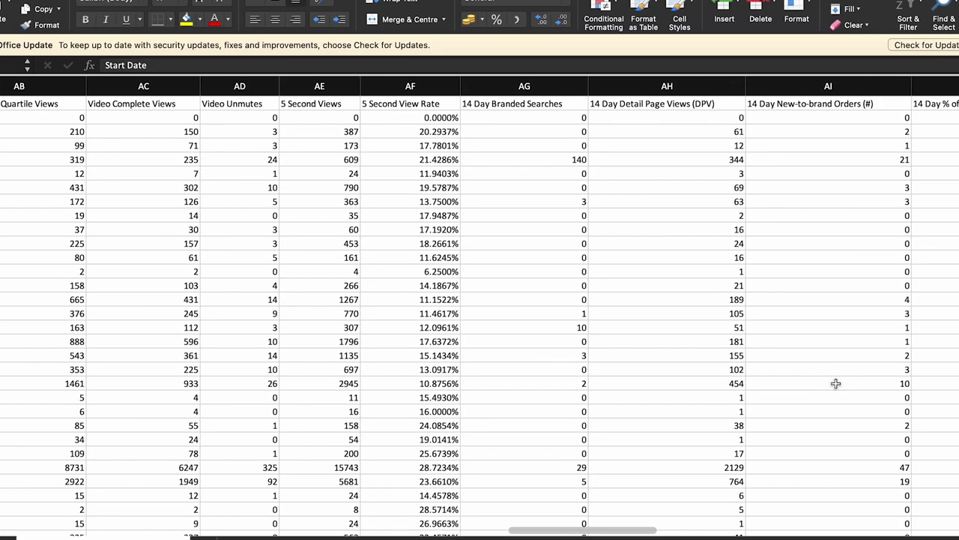
pyautogui.hscroll(4, 836, 383)
pyautogui.hscroll(6, 836, 383)
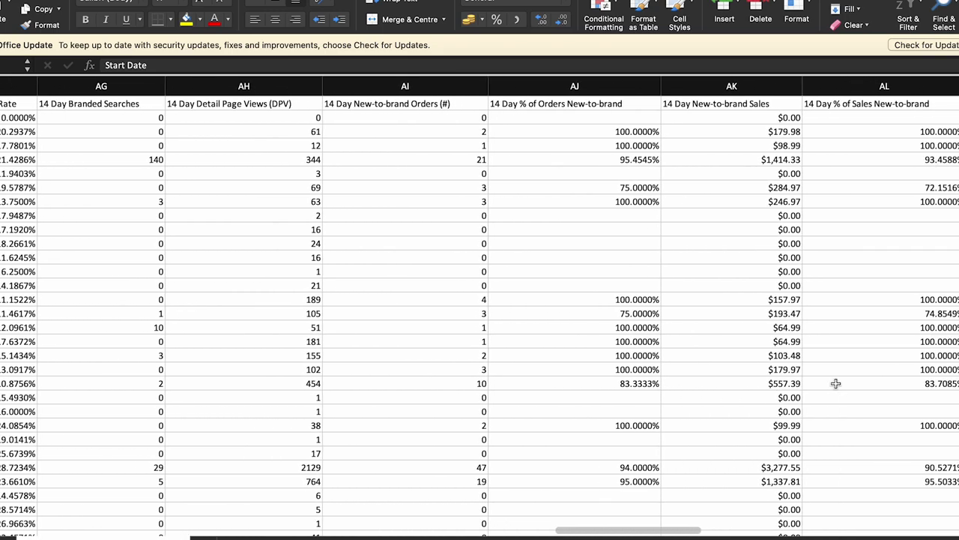
pyautogui.hscroll(3, 836, 383)
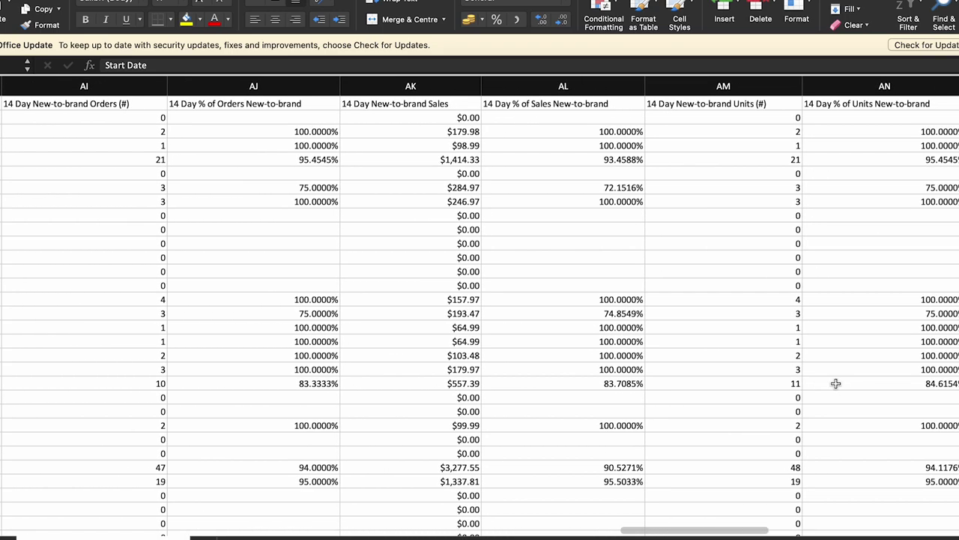
pyautogui.hscroll(3, 836, 382)
pyautogui.hscroll(5, 836, 383)
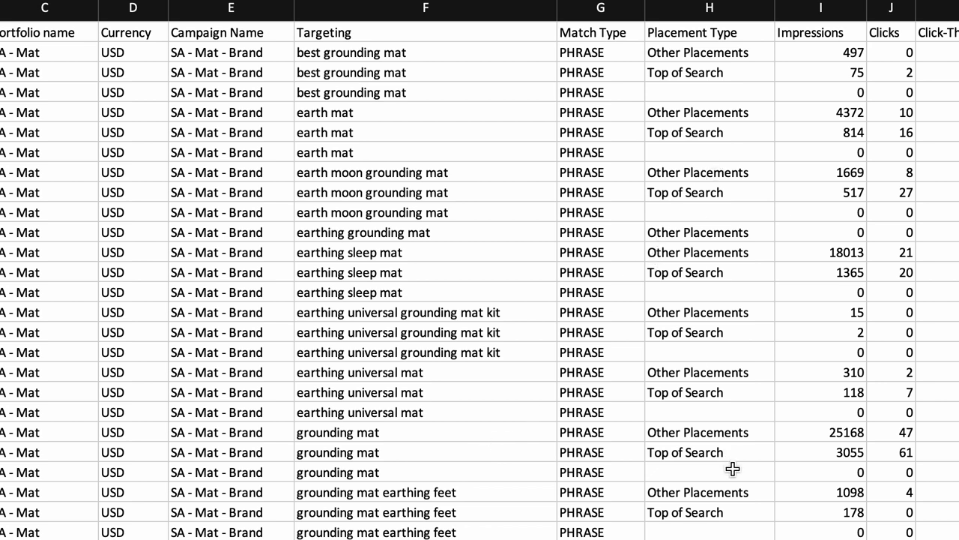
# Step: Review the keyword placement report by targeting and placement type, from impressions, CTR, CPC and ACOS through conversion rate and new-to-brand orders
pyautogui.click(453, 161)
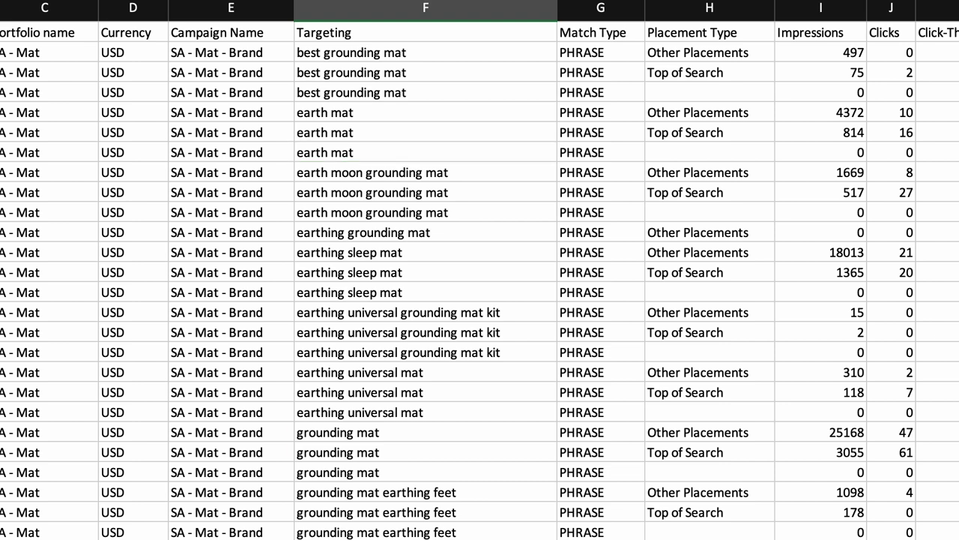
pyautogui.hscroll(5, 740, 485)
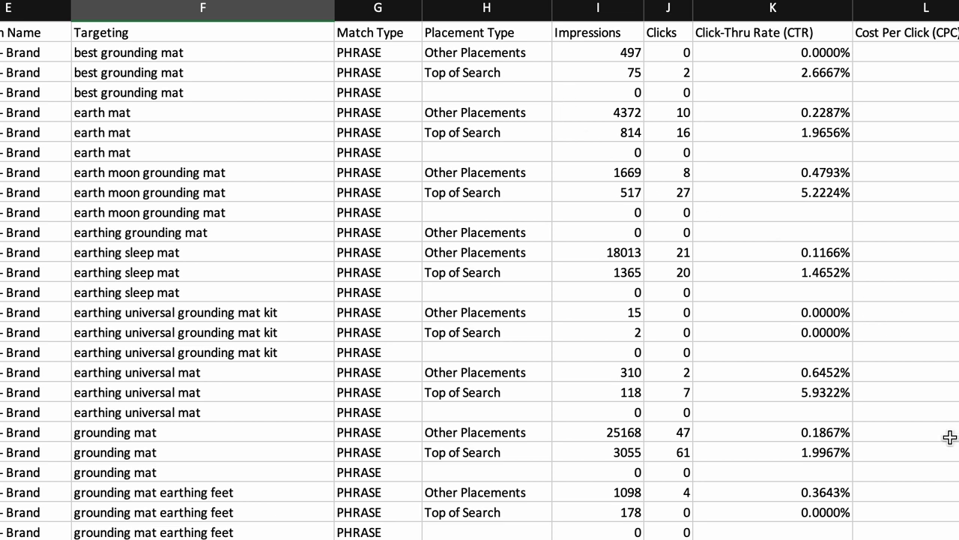
pyautogui.hscroll(5, 950, 437)
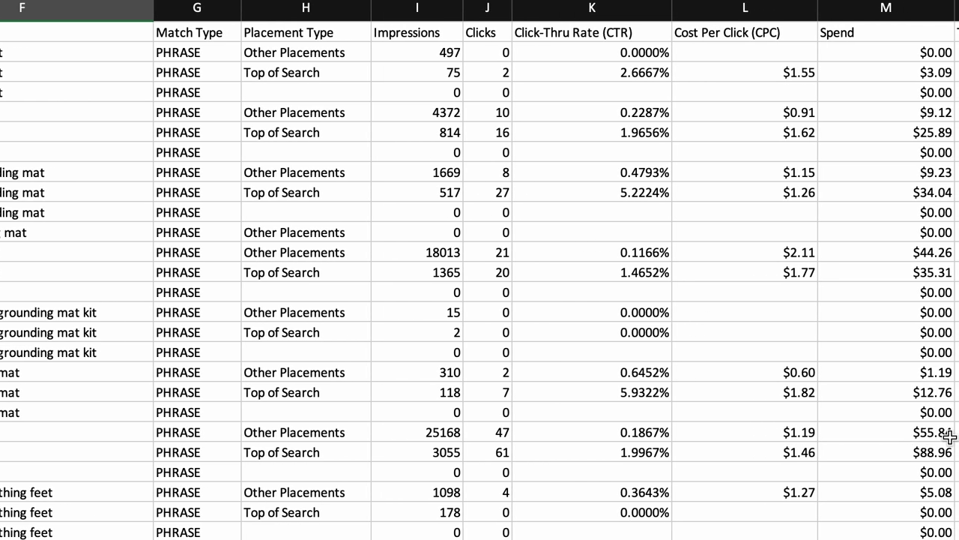
pyautogui.hscroll(1, 949, 437)
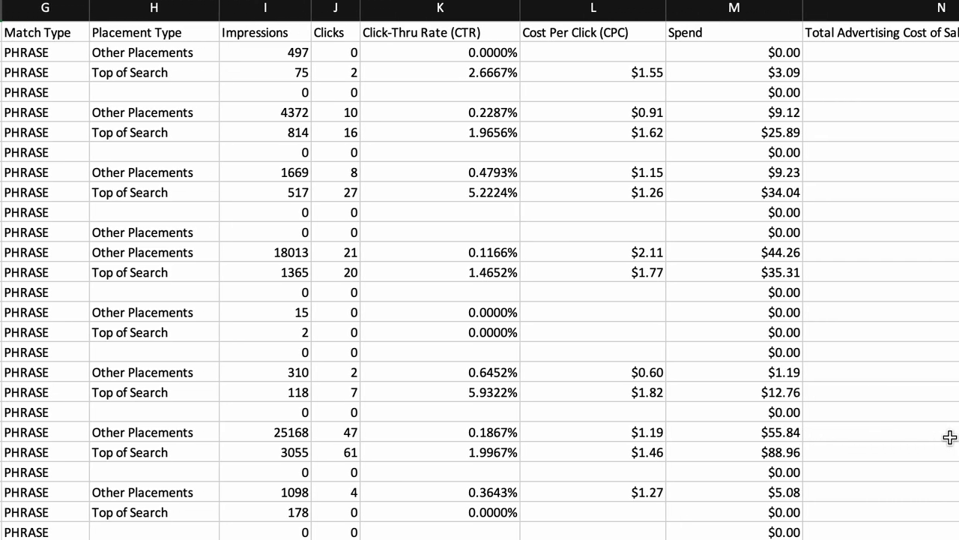
pyautogui.hscroll(3, 949, 437)
pyautogui.hscroll(1, 950, 437)
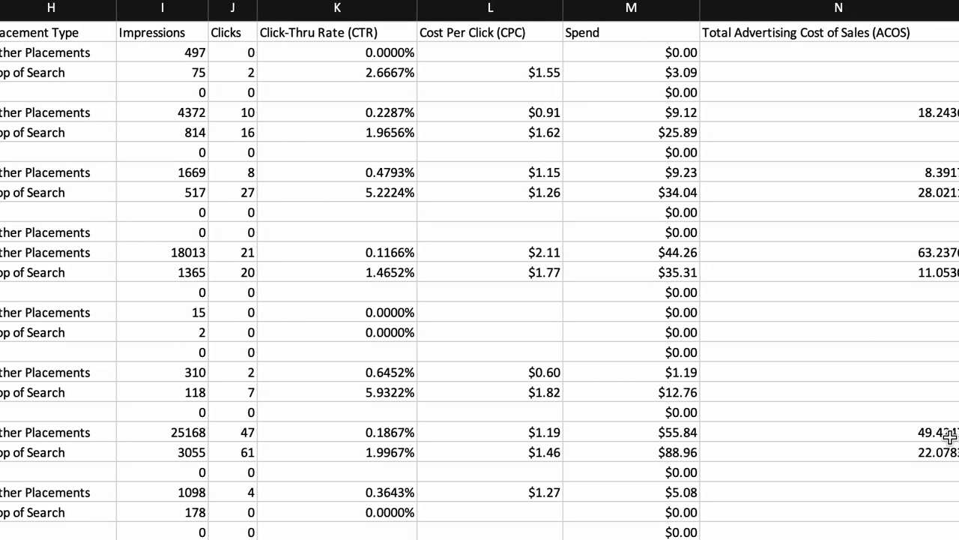
pyautogui.hscroll(1, 950, 437)
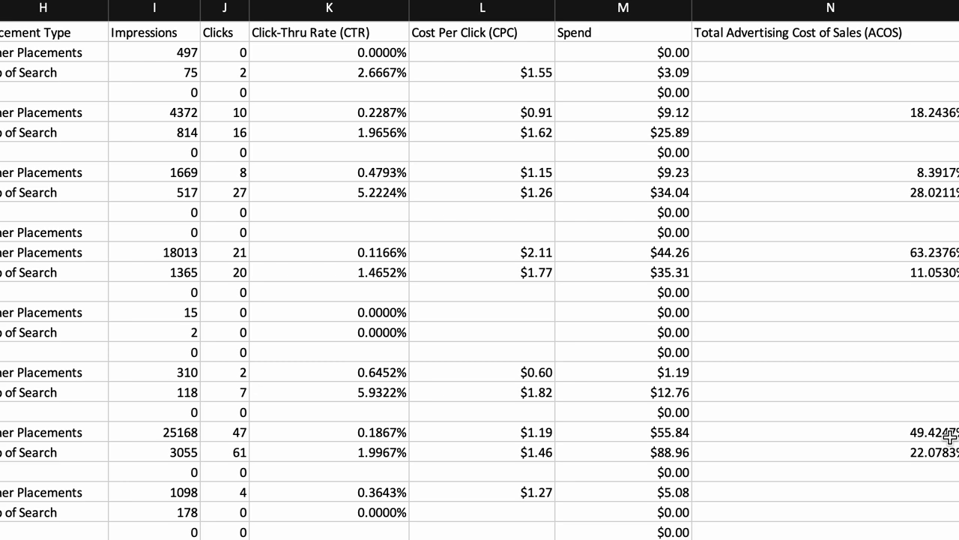
pyautogui.hscroll(5, 949, 437)
pyautogui.hscroll(10, 950, 437)
pyautogui.hscroll(8, 949, 437)
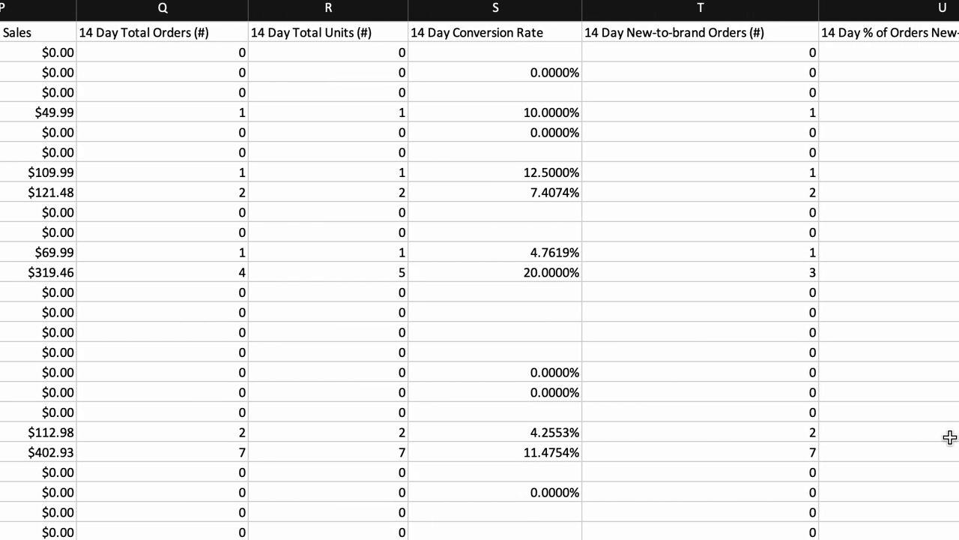
pyautogui.hscroll(1, 950, 437)
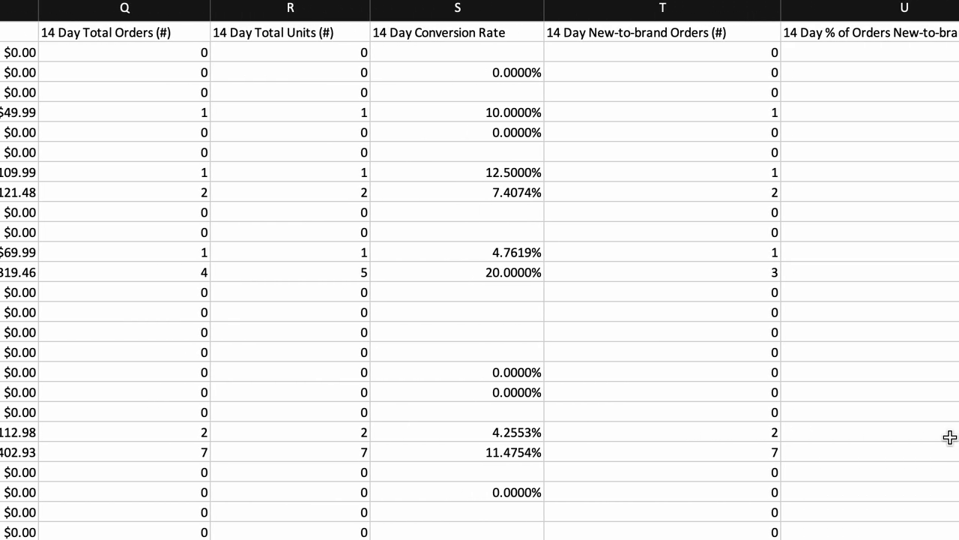
pyautogui.hscroll(5, 949, 437)
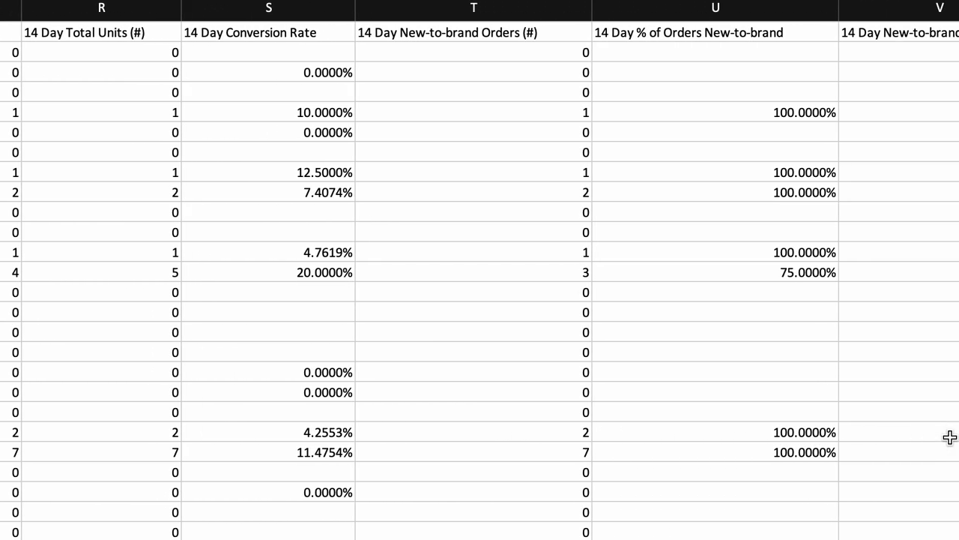
pyautogui.hscroll(-8, 950, 437)
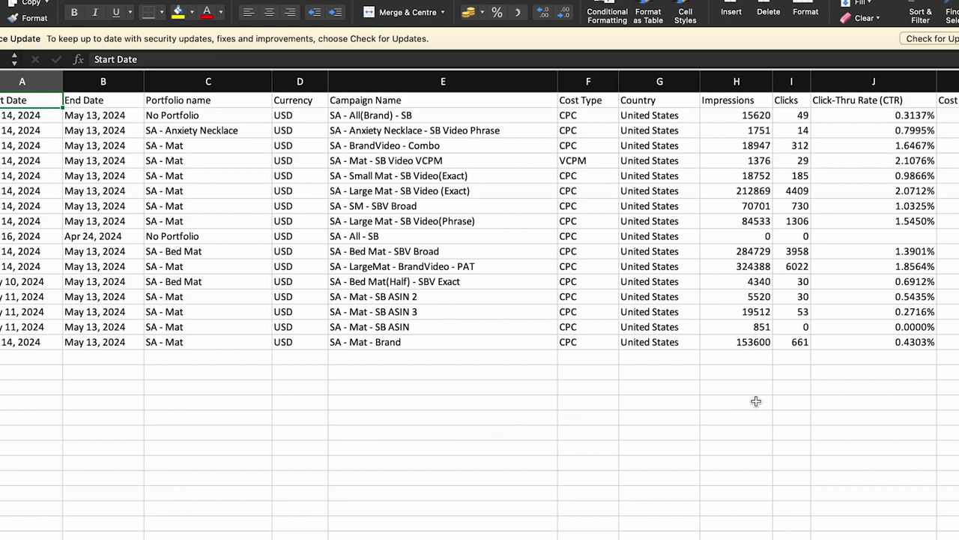
# Step: Examine the campaign report's cost type, country, impressions, CTR, CPC, spend, ACOS, ROAS and 14-day sales, orders and units columns
pyautogui.hscroll(5, 776, 391)
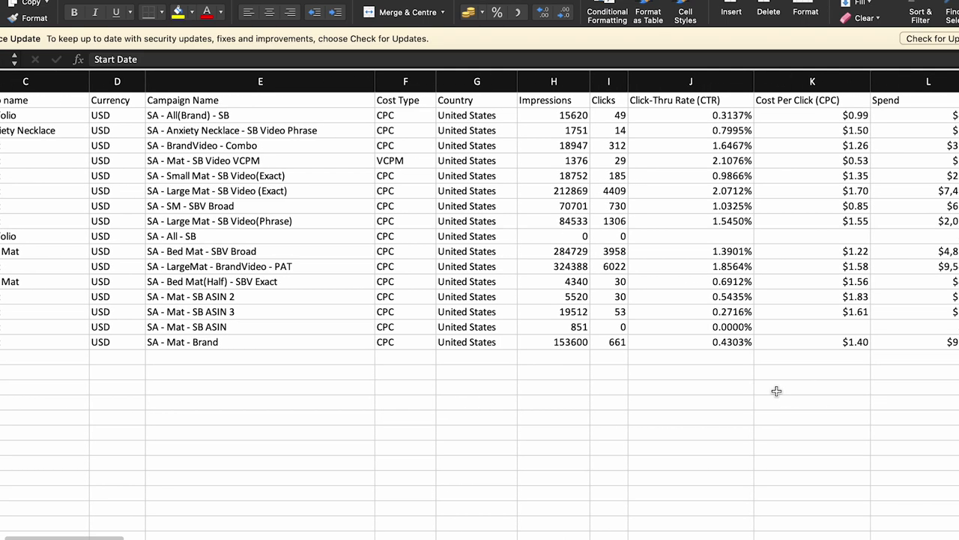
pyautogui.hscroll(-2, 777, 391)
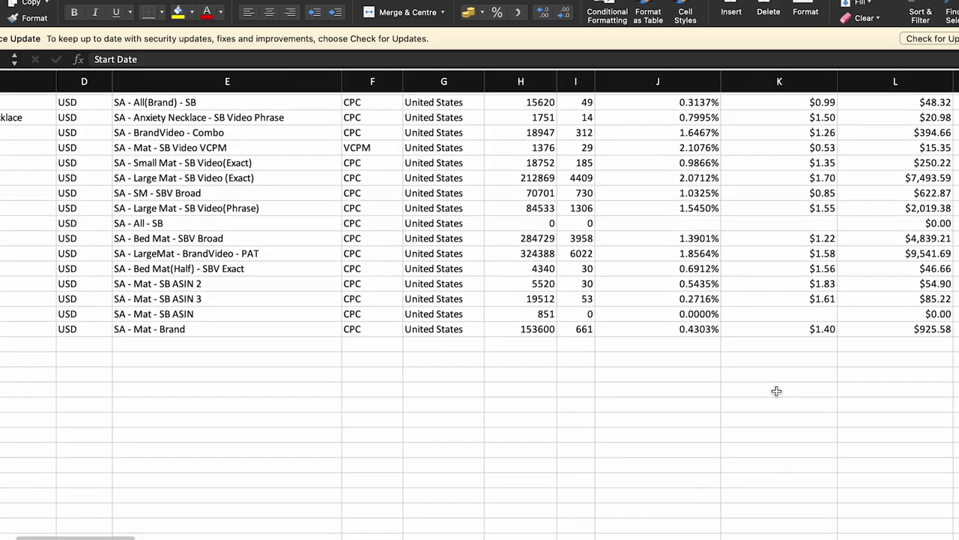
pyautogui.hscroll(-1, 777, 391)
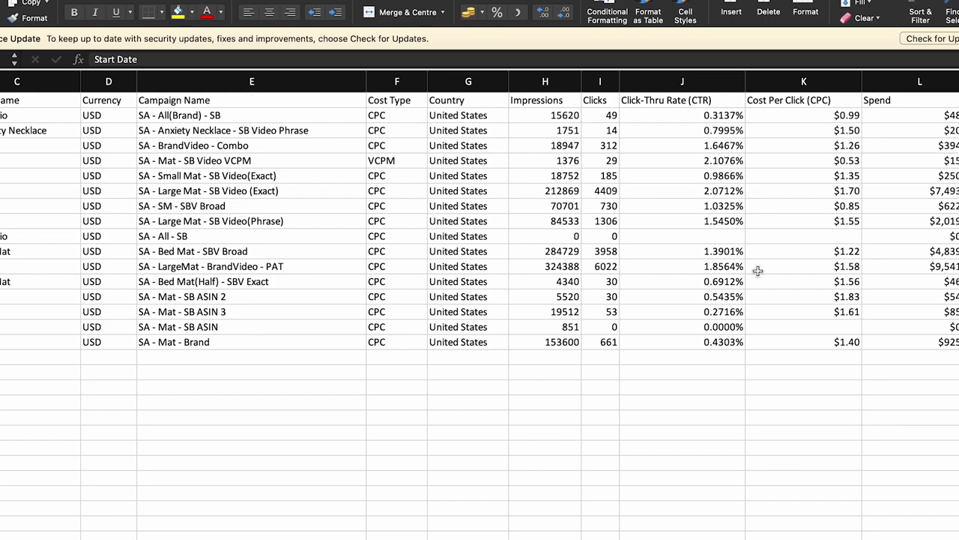
pyautogui.hscroll(10, 757, 270)
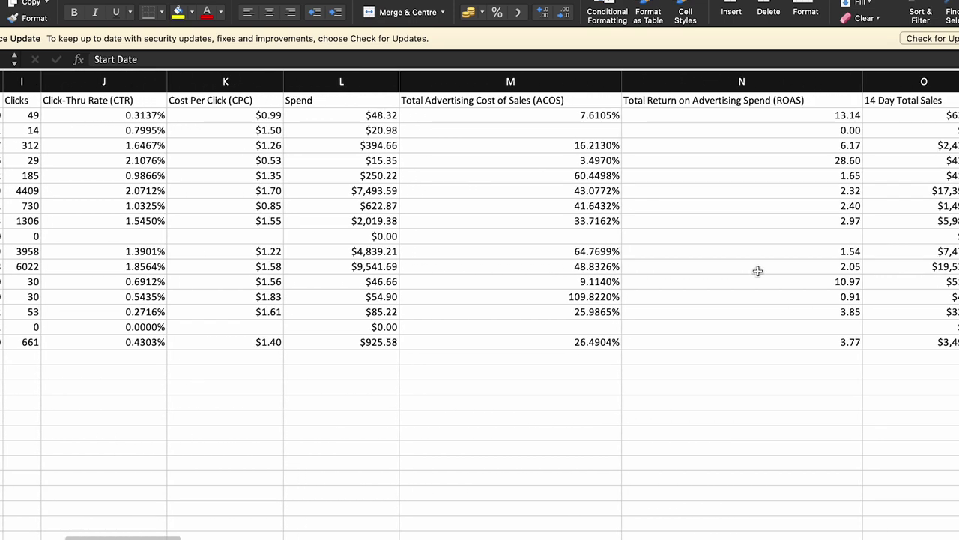
pyautogui.hscroll(3, 758, 271)
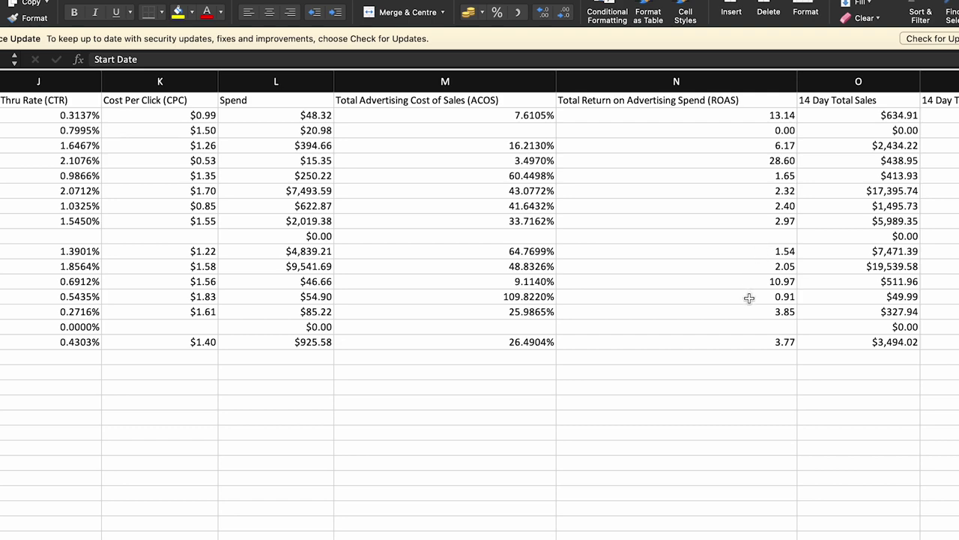
pyautogui.hscroll(10, 749, 298)
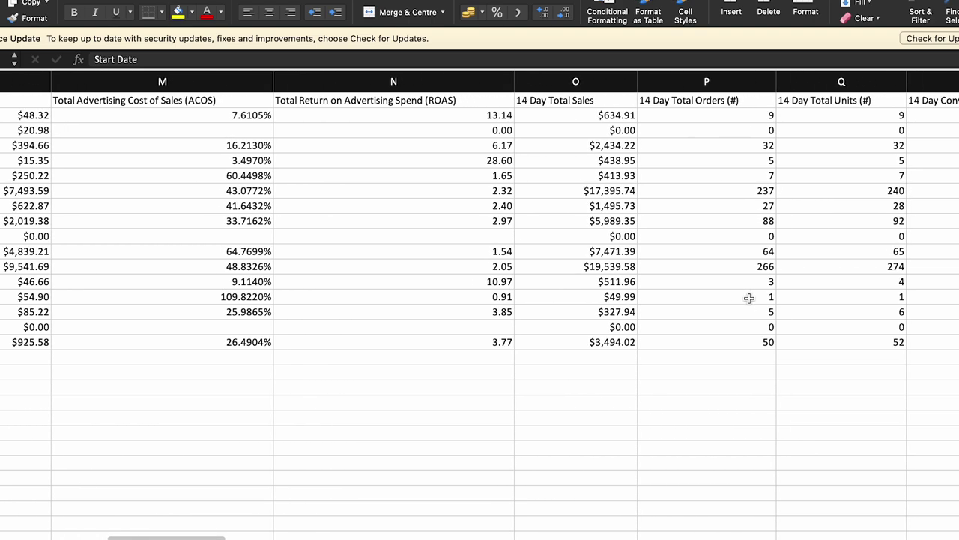
# Step: Examine the campaign report's 14-day conversion rate, viewable impressions, VCPM, view-through rate, vCTR, video quartile views, unmutes and 5-second view columns
pyautogui.hscroll(7, 750, 298)
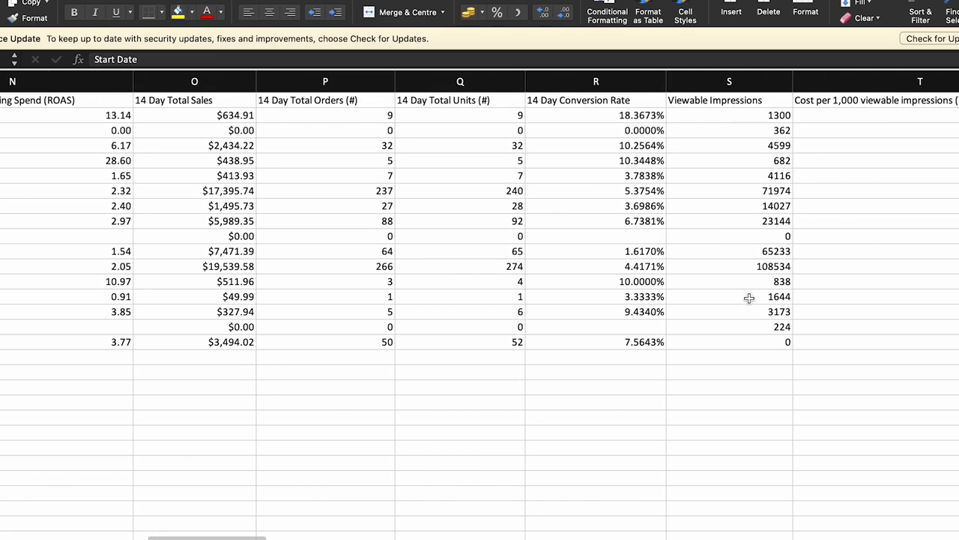
pyautogui.hscroll(5, 749, 298)
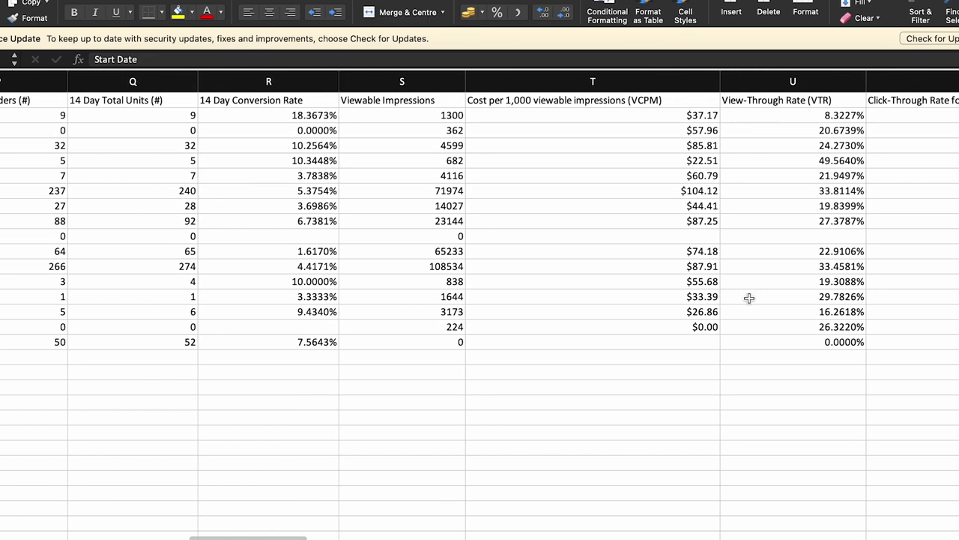
pyautogui.hscroll(4, 749, 299)
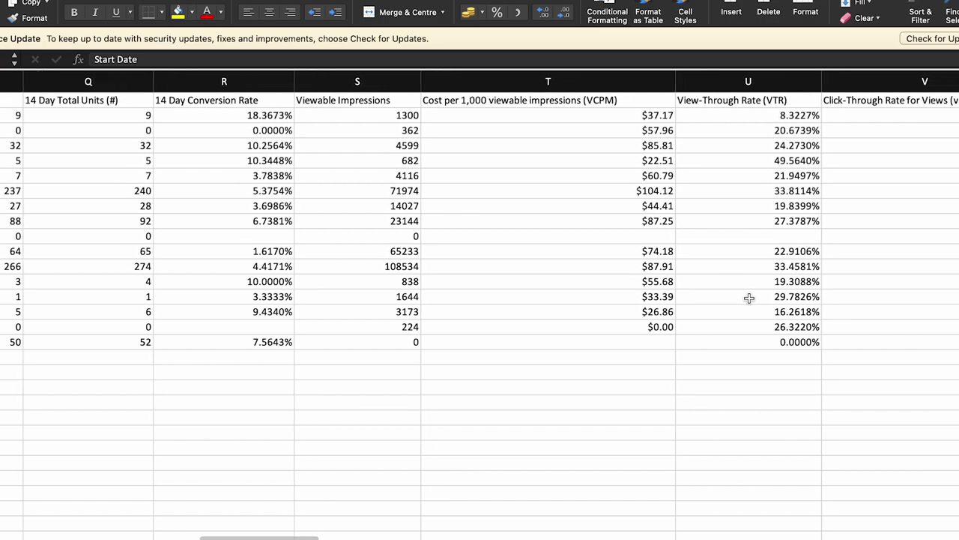
pyautogui.hscroll(9, 749, 298)
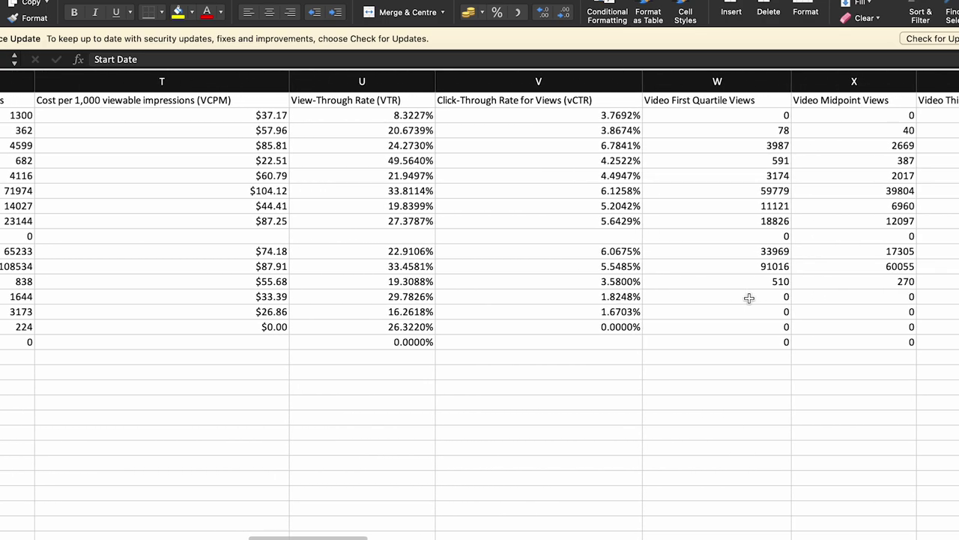
pyautogui.hscroll(5, 750, 299)
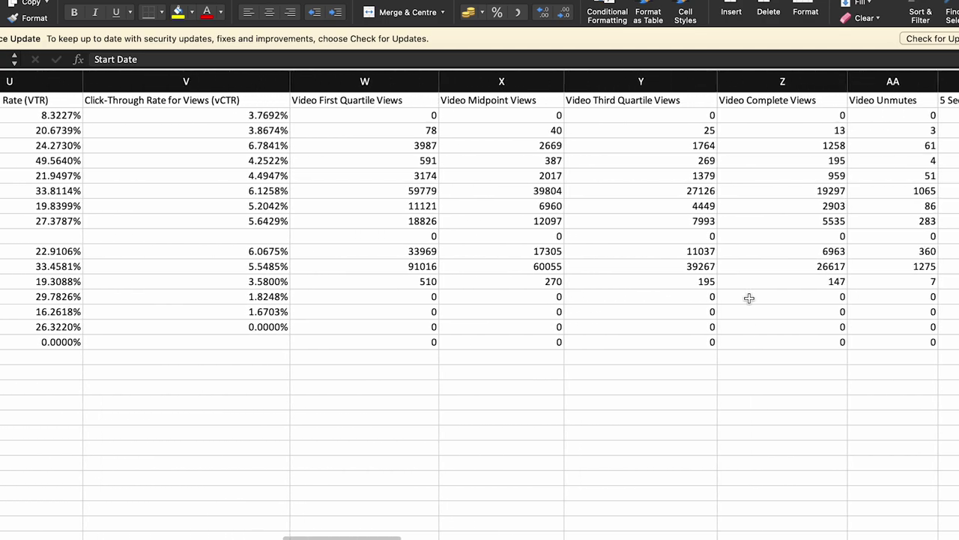
pyautogui.hscroll(11, 750, 298)
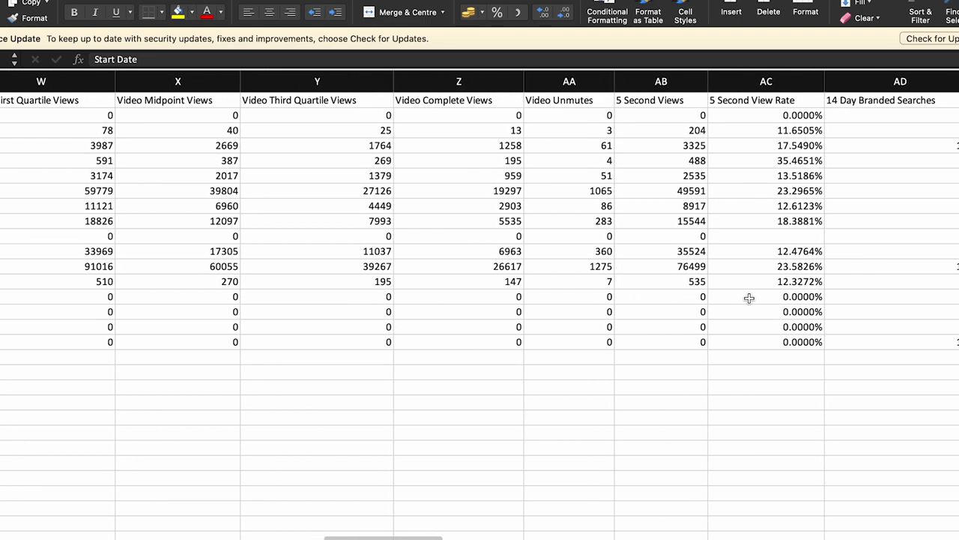
# Step: Review the campaign report's 14-day branded searches, detail page views, new-to-brand orders, sales, units and order rate, plus click-based ACOS
pyautogui.hscroll(6, 750, 298)
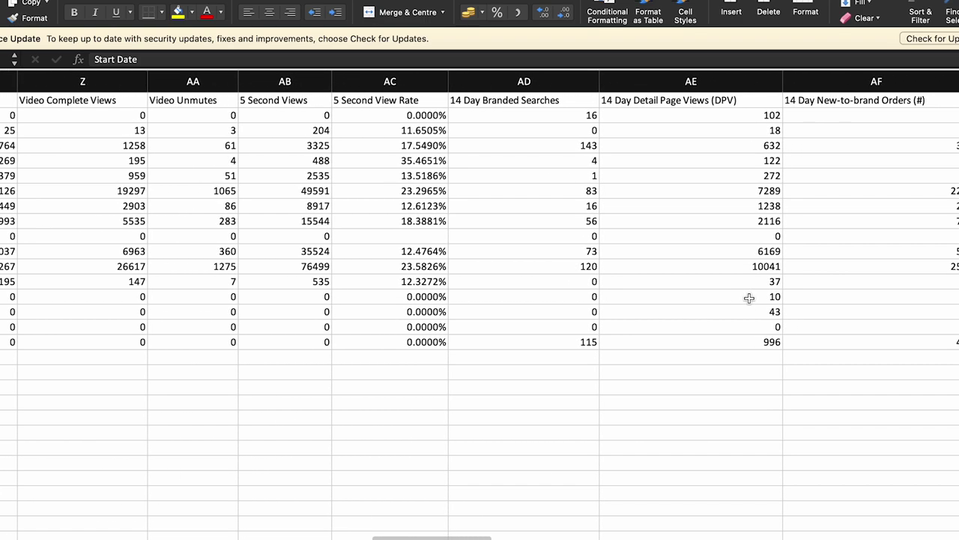
pyautogui.hscroll(11, 750, 299)
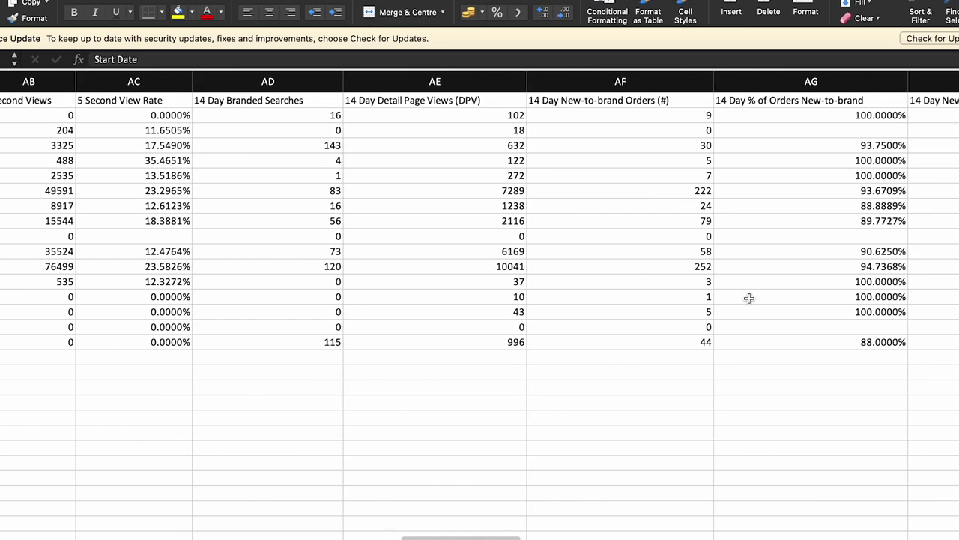
pyautogui.hscroll(8, 749, 299)
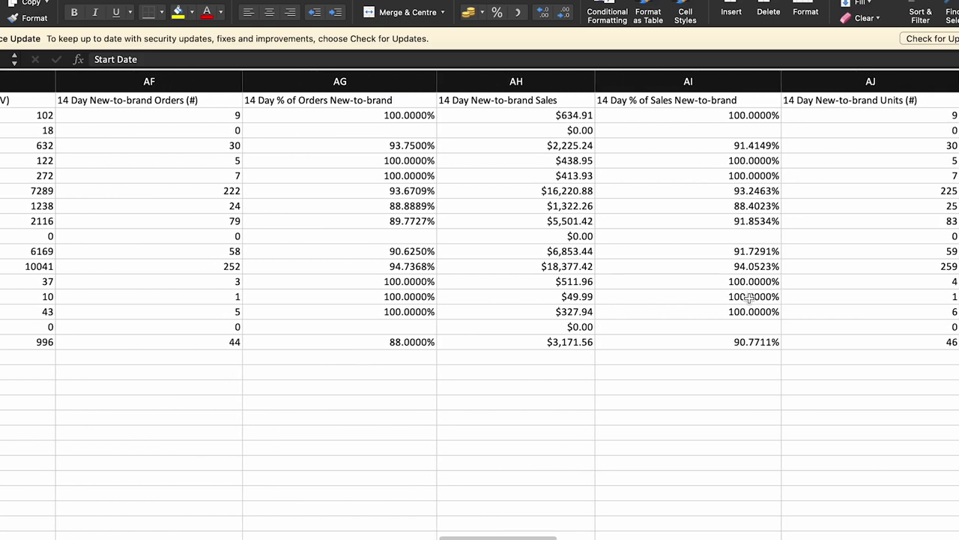
pyautogui.hscroll(12, 750, 299)
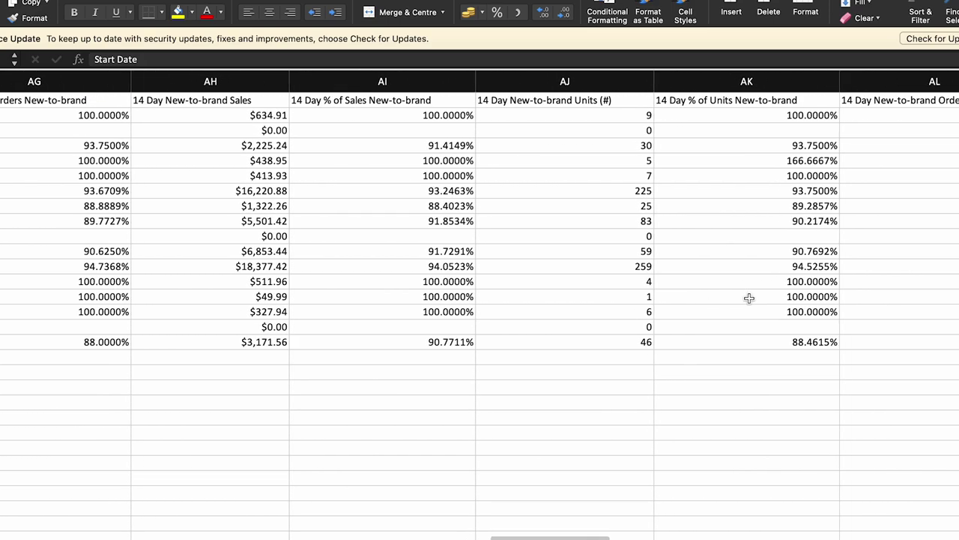
pyautogui.hscroll(7, 749, 298)
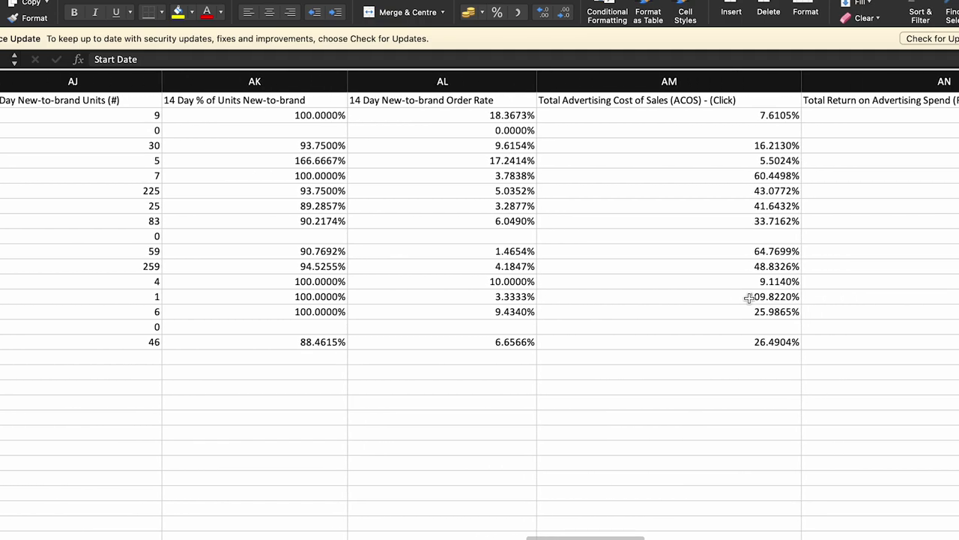
pyautogui.hscroll(6, 749, 298)
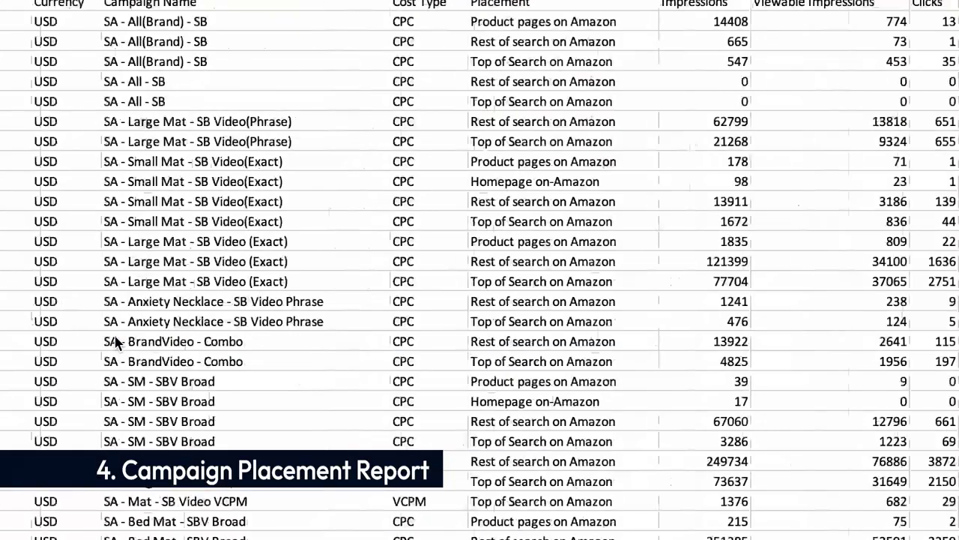
# Step: Review the campaign placement report by campaign, cost type and placement, including impressions, viewable impressions, clicks, CTR, spend and CPC
pyautogui.hscroll(-3, 114, 341)
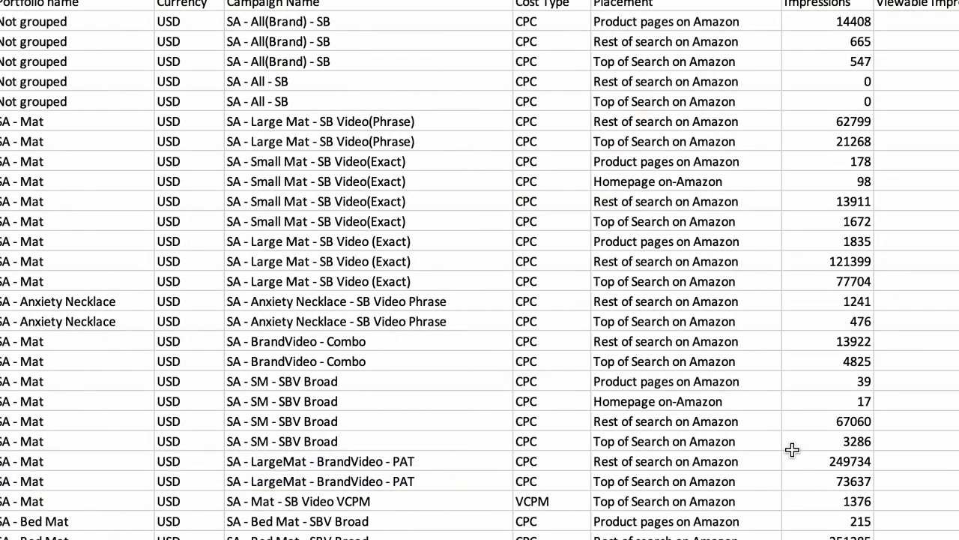
pyautogui.hscroll(3, 792, 449)
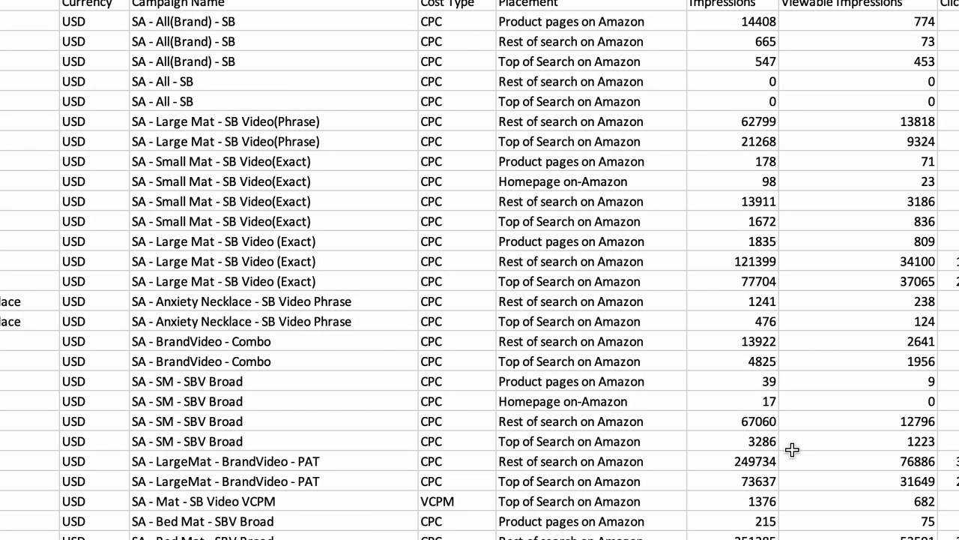
pyautogui.hscroll(1, 792, 449)
pyautogui.hscroll(5, 793, 449)
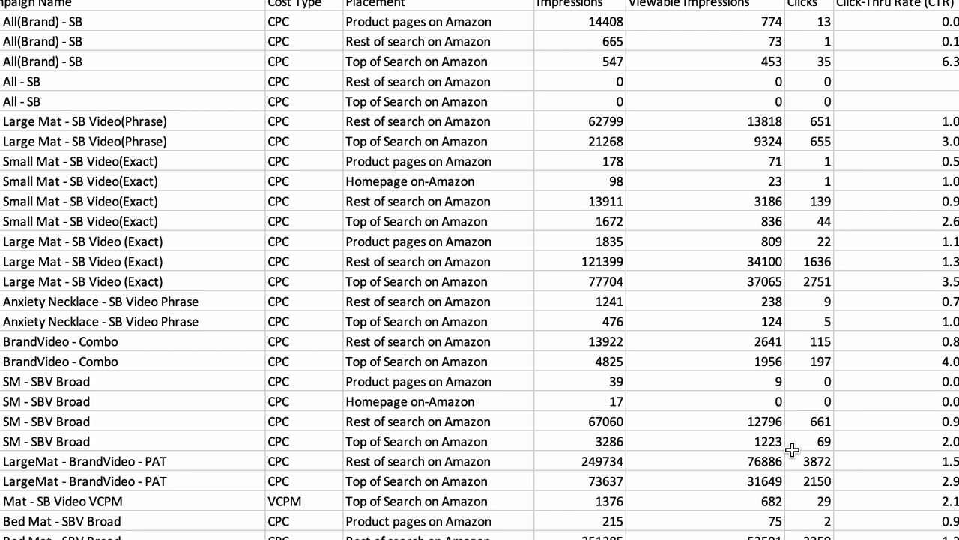
pyautogui.hscroll(6, 792, 449)
pyautogui.hscroll(2, 792, 449)
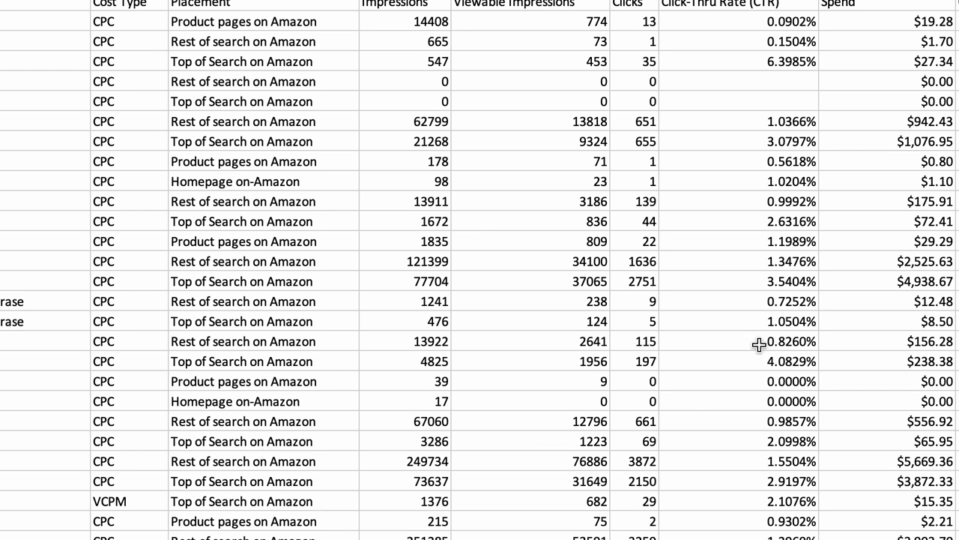
pyautogui.hscroll(3, 759, 344)
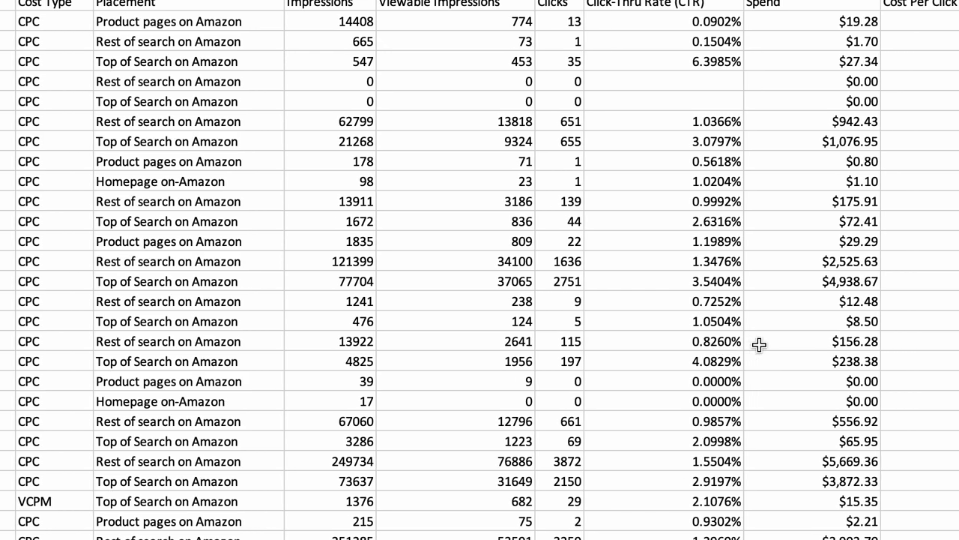
pyautogui.hscroll(8, 759, 344)
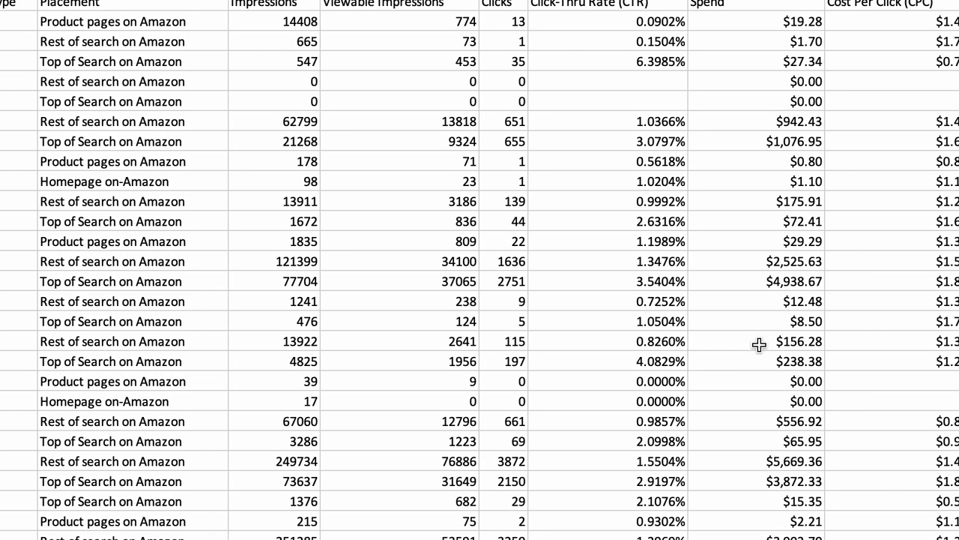
# Step: Examine the campaign placement report's VCPM, ACOS, ROAS, 14-day sales, orders, units and conversion rate, plus view-through and video view metrics
pyautogui.hscroll(20, 759, 344)
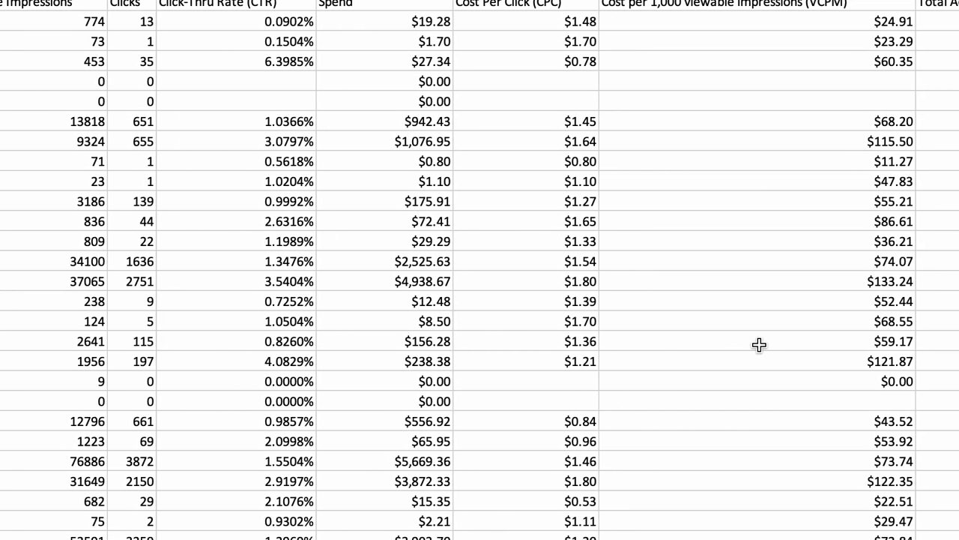
pyautogui.hscroll(20, 759, 344)
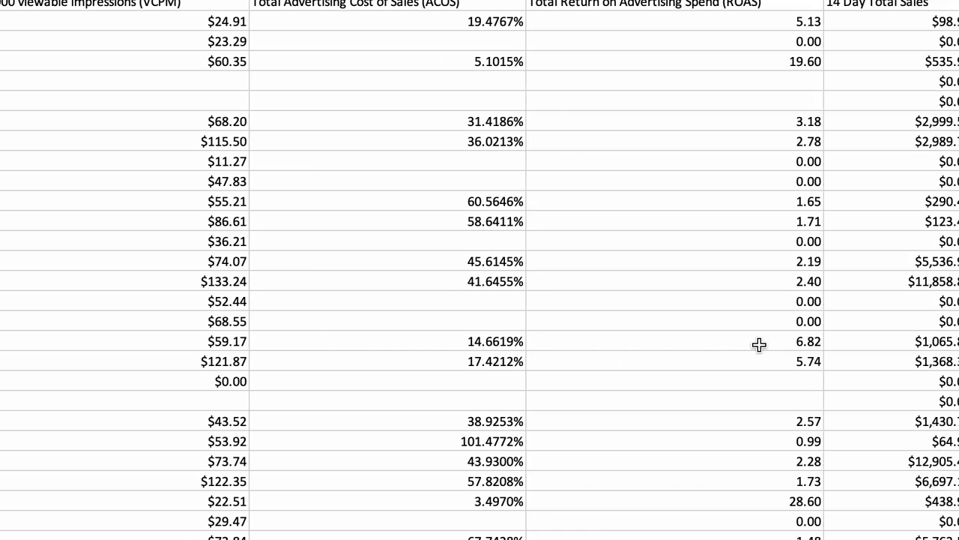
pyautogui.hscroll(18, 760, 344)
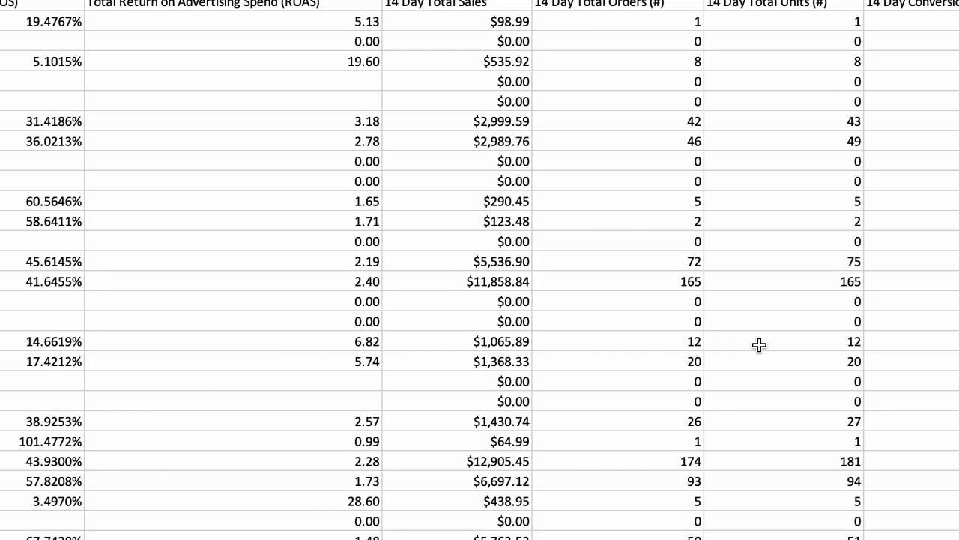
pyautogui.hscroll(8, 759, 344)
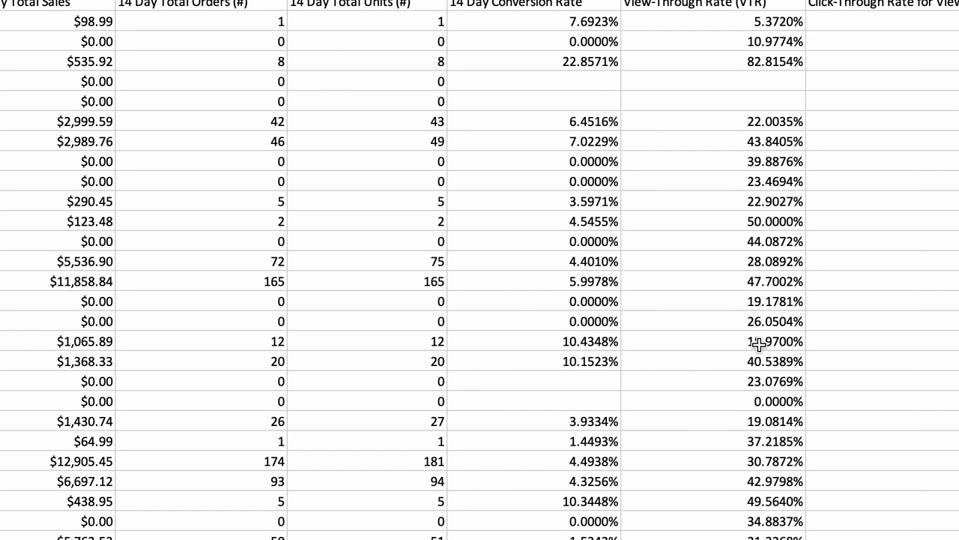
pyautogui.hscroll(13, 759, 344)
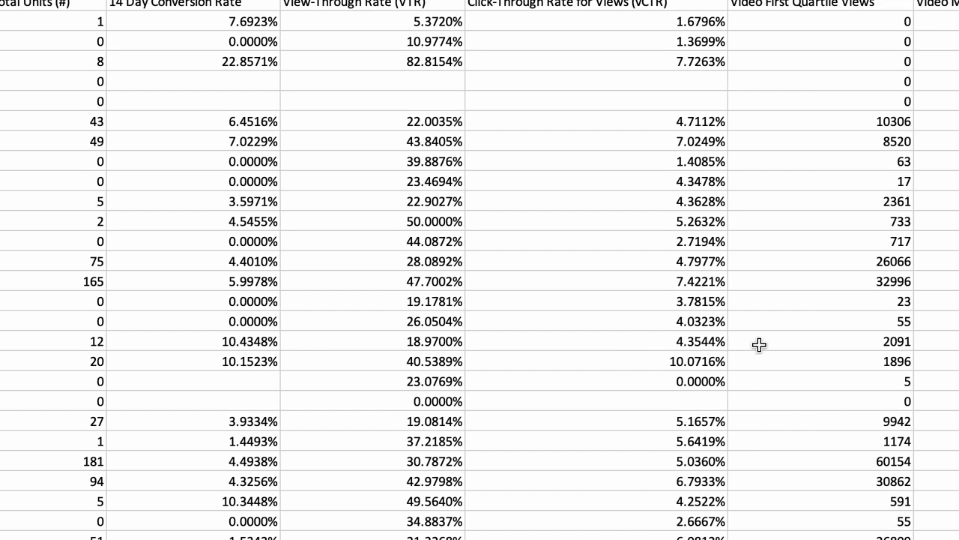
pyautogui.hscroll(2, 759, 344)
pyautogui.hscroll(10, 760, 344)
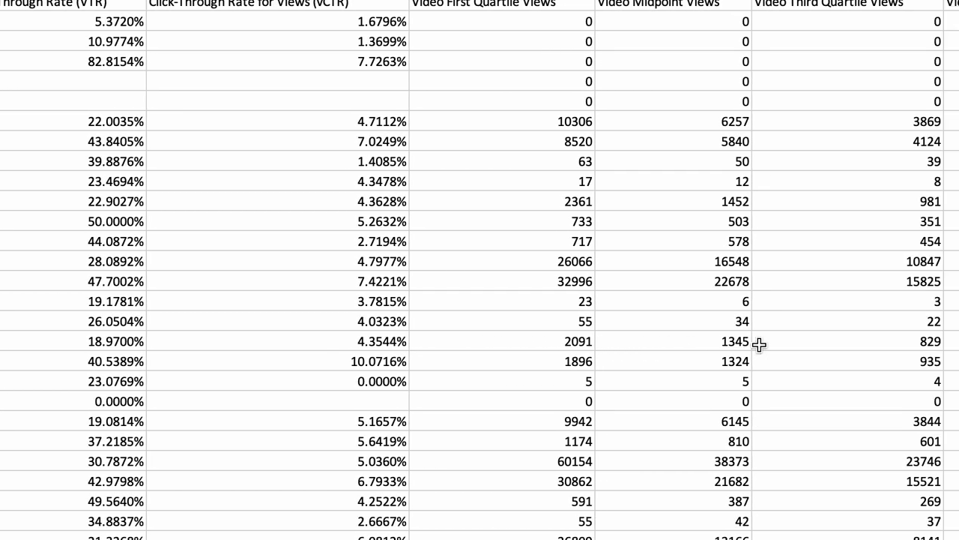
pyautogui.hscroll(12, 759, 344)
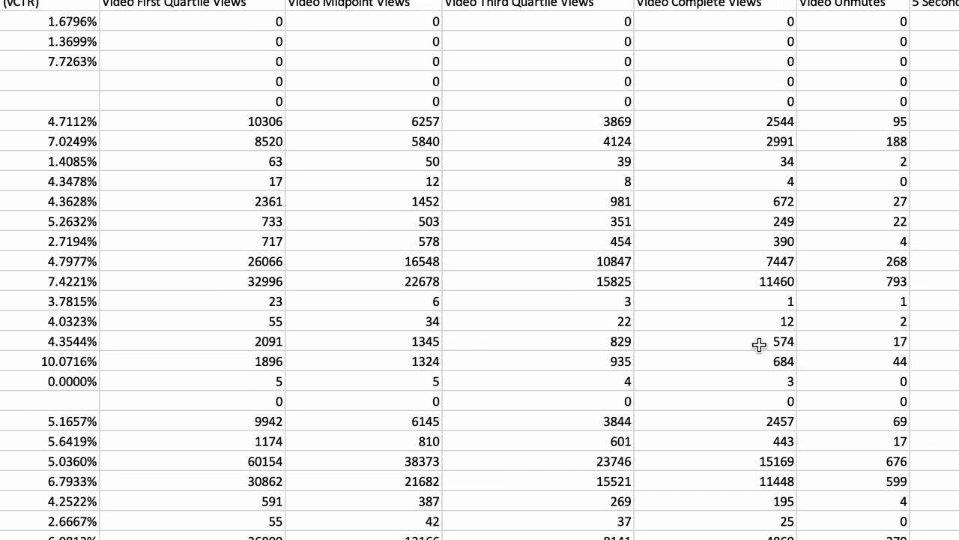
pyautogui.hscroll(5, 759, 344)
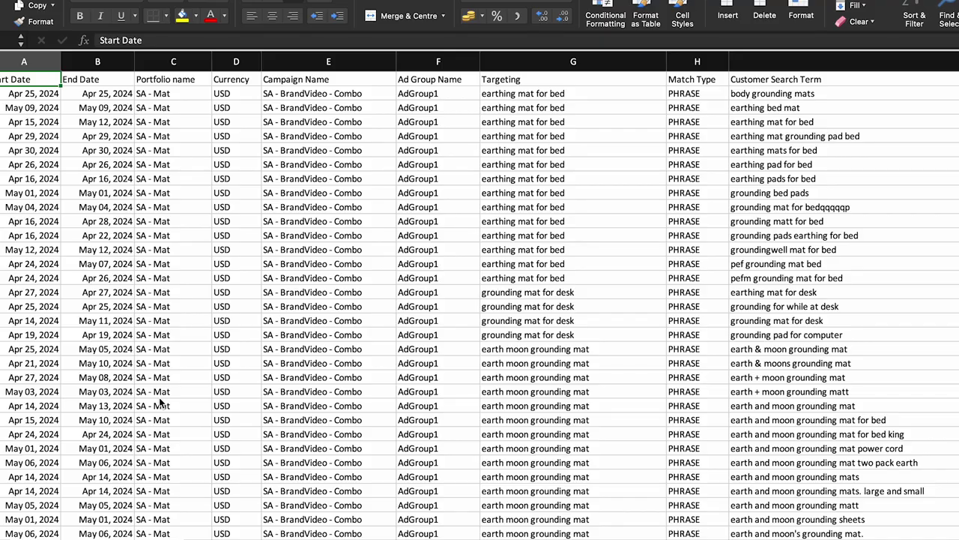
# Step: Compare the targeting keywords and match types with the customer search terms in the search term report
pyautogui.hscroll(5, 796, 457)
pyautogui.hscroll(10, 796, 457)
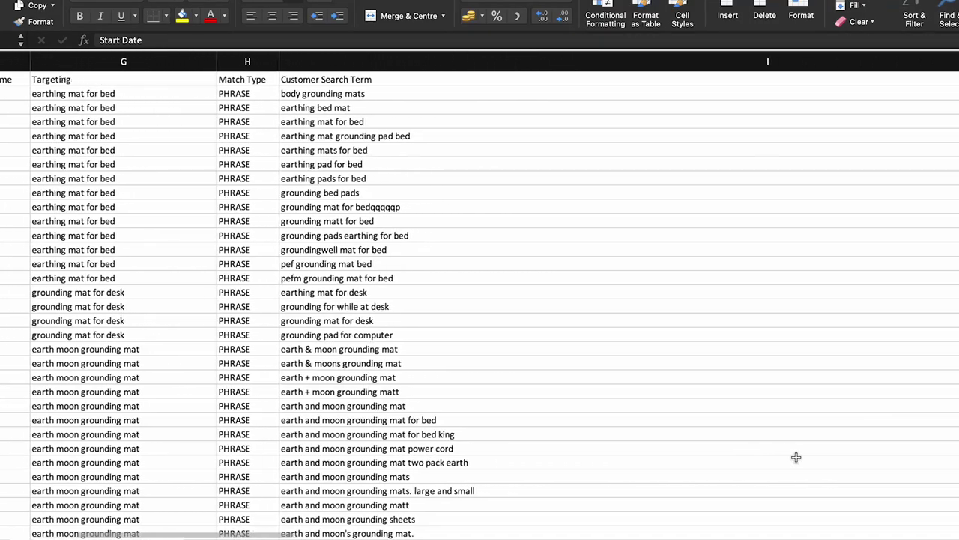
pyautogui.hscroll(2, 796, 457)
pyautogui.hscroll(2, 796, 457)
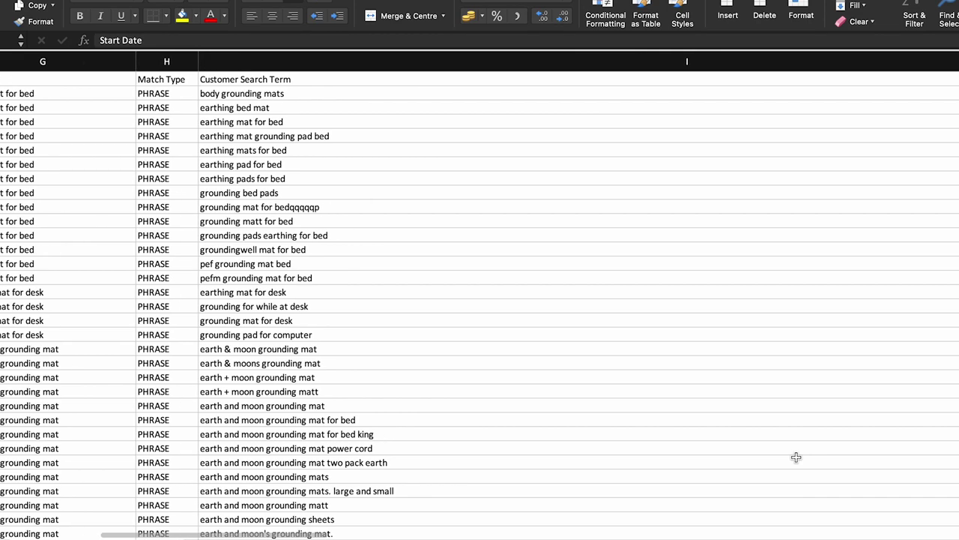
pyautogui.hscroll(2, 796, 458)
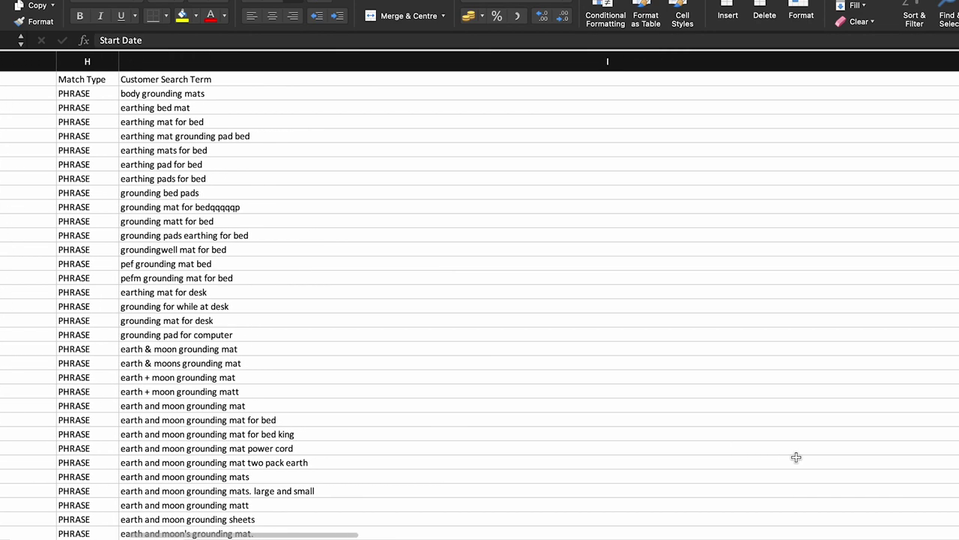
pyautogui.hscroll(-1, 795, 457)
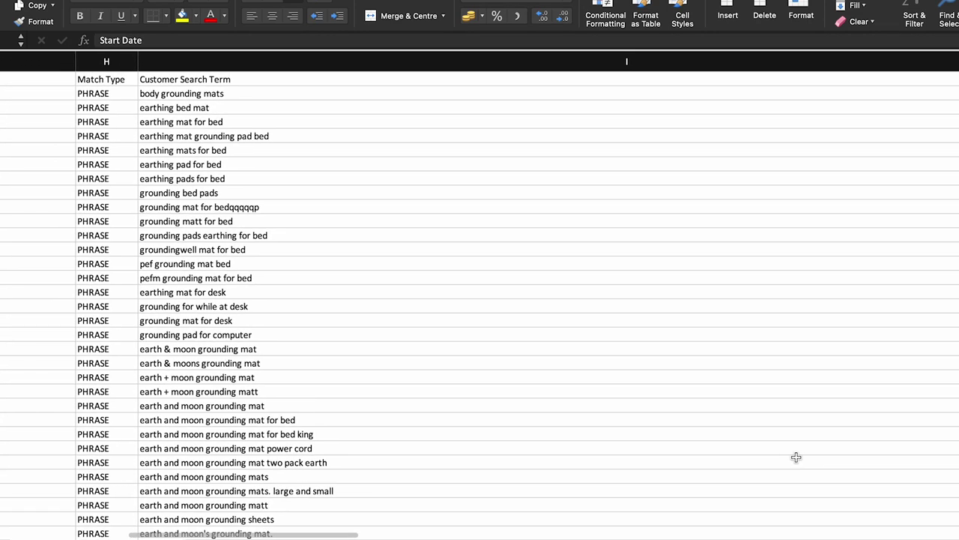
pyautogui.hscroll(-1, 796, 457)
pyautogui.hscroll(-3, 796, 457)
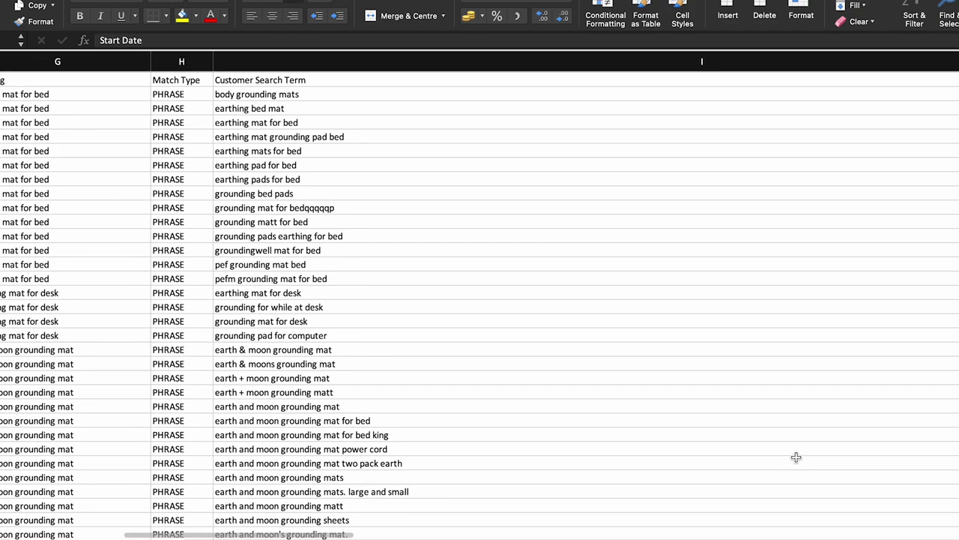
pyautogui.scroll(-5, 796, 457)
pyautogui.scroll(-3, 796, 457)
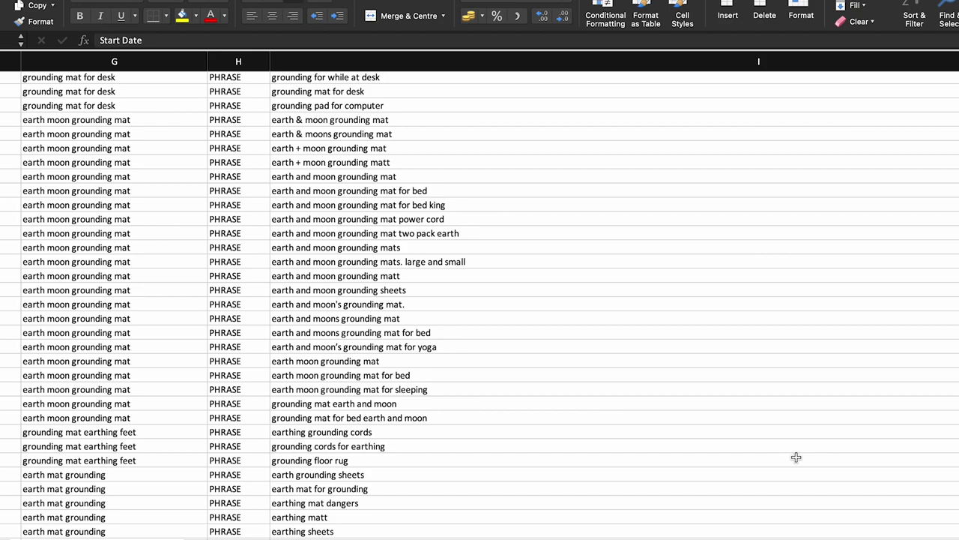
# Step: Review the search term report's cost type, impressions, clicks, CTR, spend, CPC, VCPM, ACOS, ROAS and 14-day sales, orders and units columns
pyautogui.hscroll(10, 796, 457)
pyautogui.hscroll(8, 796, 457)
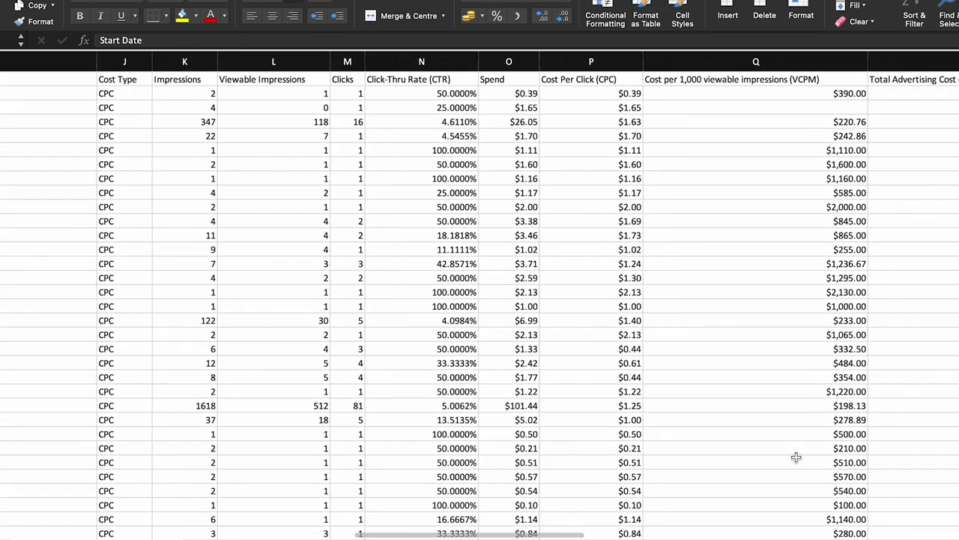
pyautogui.hscroll(8, 796, 458)
pyautogui.hscroll(8, 796, 458)
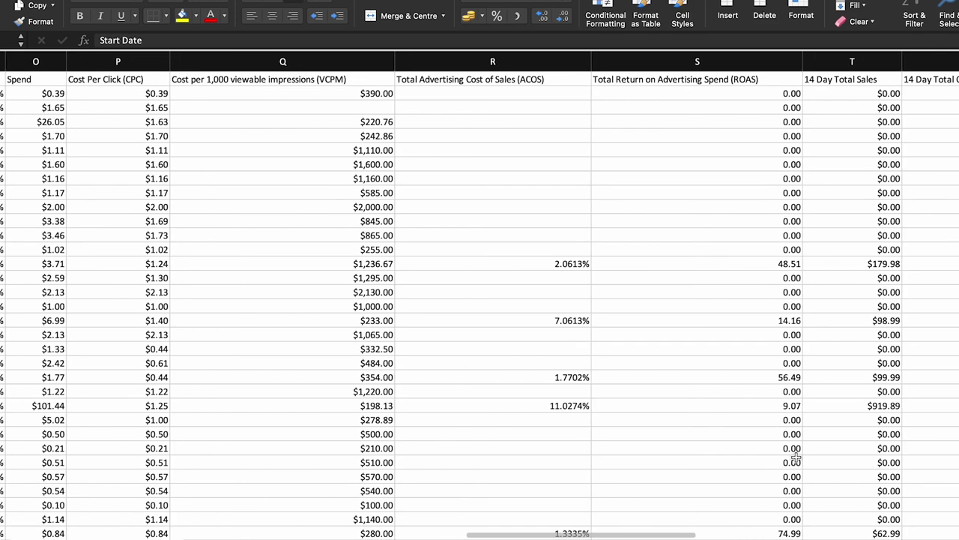
pyautogui.hscroll(6, 796, 457)
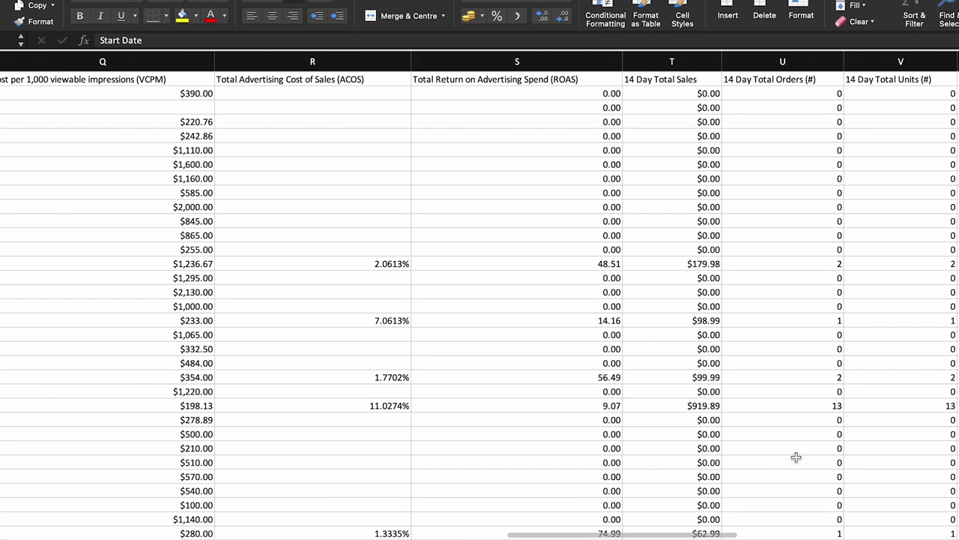
# Step: Examine the search term report's 14-day conversion rate and click-attributed ACOS, ROAS, 14-day sales, orders and units columns
pyautogui.hscroll(1, 796, 457)
pyautogui.hscroll(8, 796, 457)
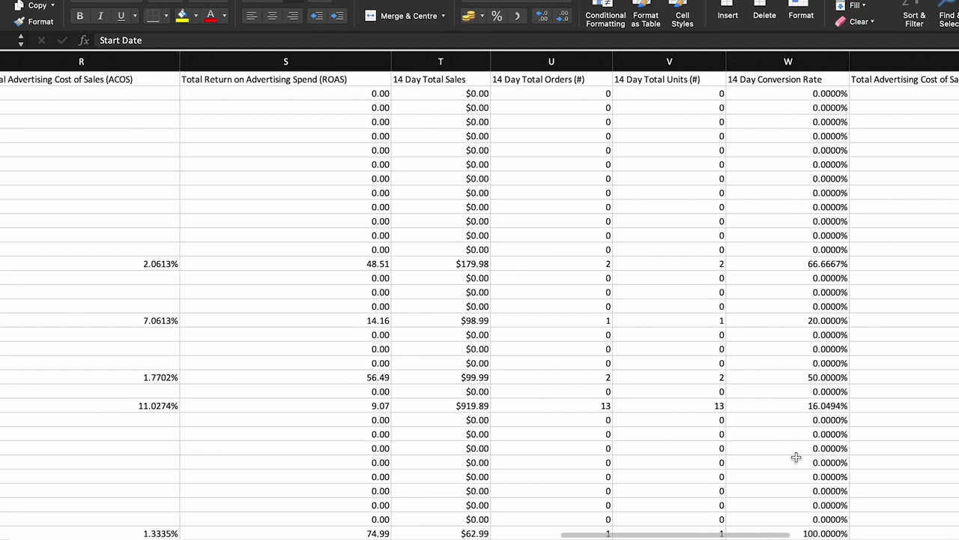
pyautogui.hscroll(8, 796, 457)
pyautogui.hscroll(8, 796, 457)
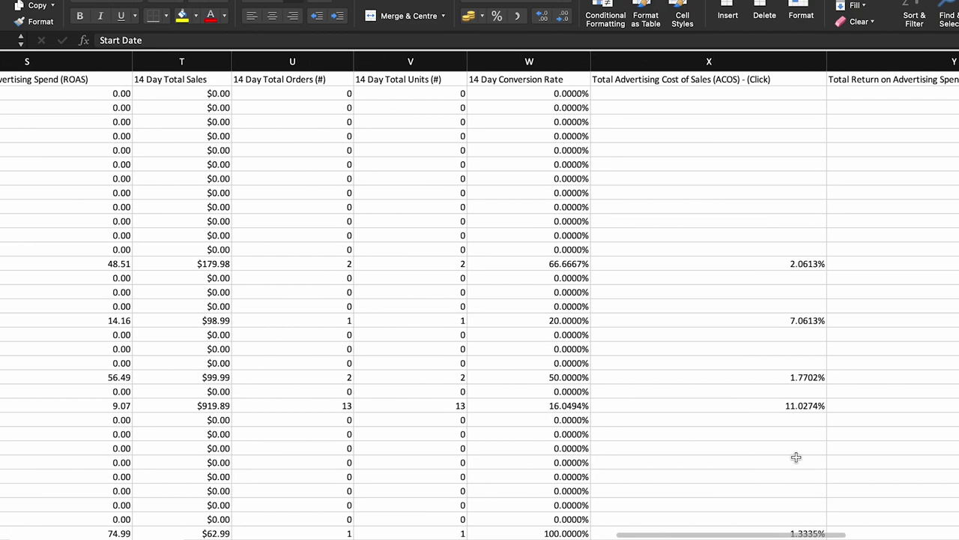
pyautogui.hscroll(10, 796, 458)
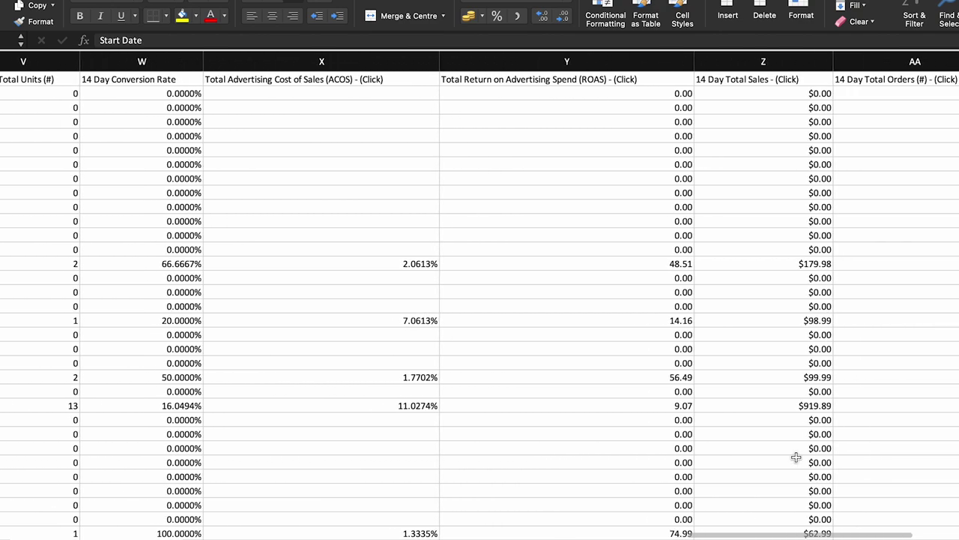
pyautogui.hscroll(10, 796, 457)
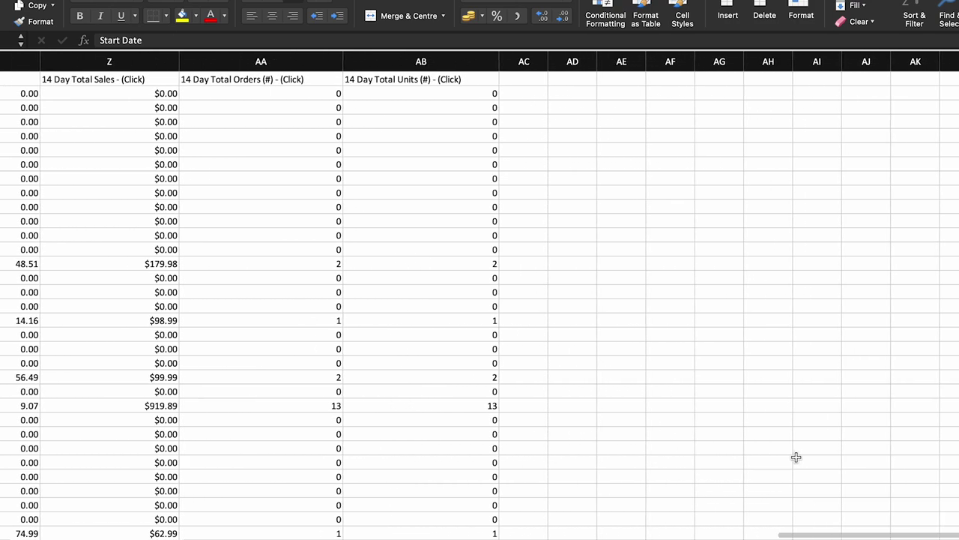
pyautogui.hscroll(-20, 796, 457)
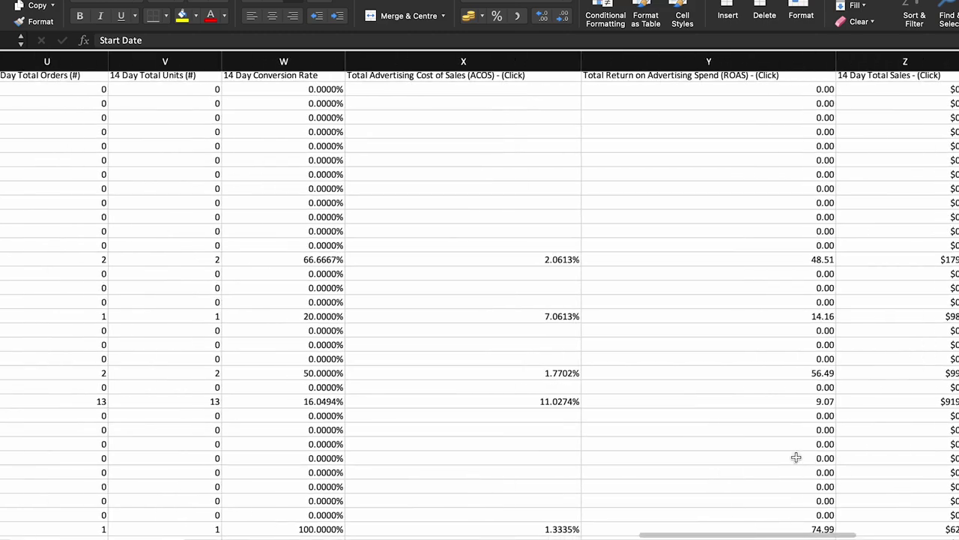
pyautogui.hscroll(-13, 796, 458)
pyautogui.hscroll(-8, 796, 457)
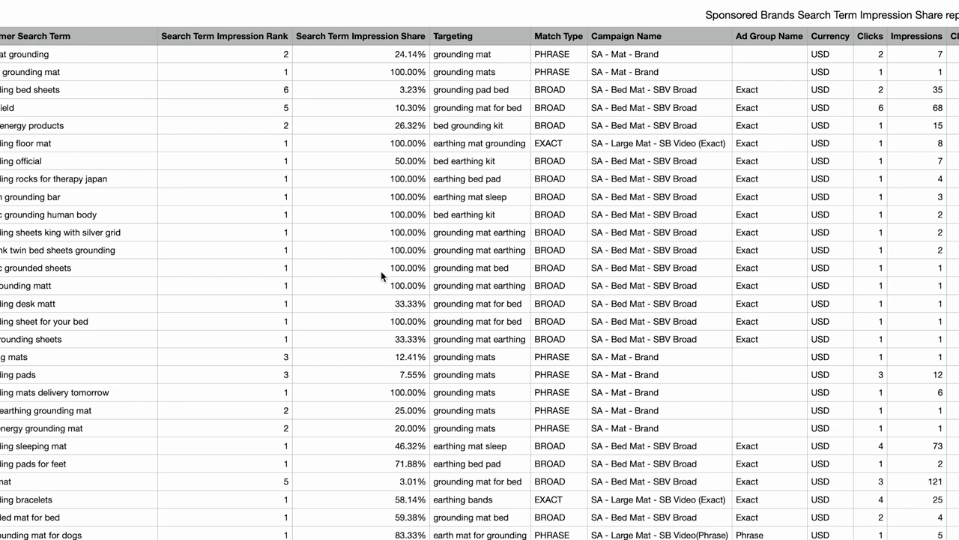
# Step: Review the Search Term Impression Share report's targeting, match type, campaign, clicks, impressions, CTR, spend, CPC, 14-day orders, sales, ACOS and ROAS columns
pyautogui.hscroll(5, 657, 282)
pyautogui.scroll(1, 657, 282)
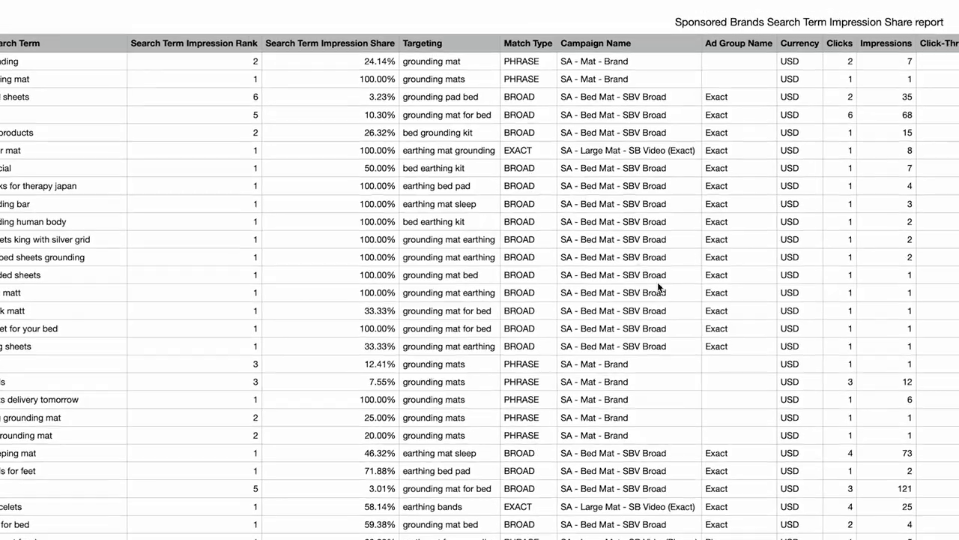
pyautogui.hscroll(7, 657, 283)
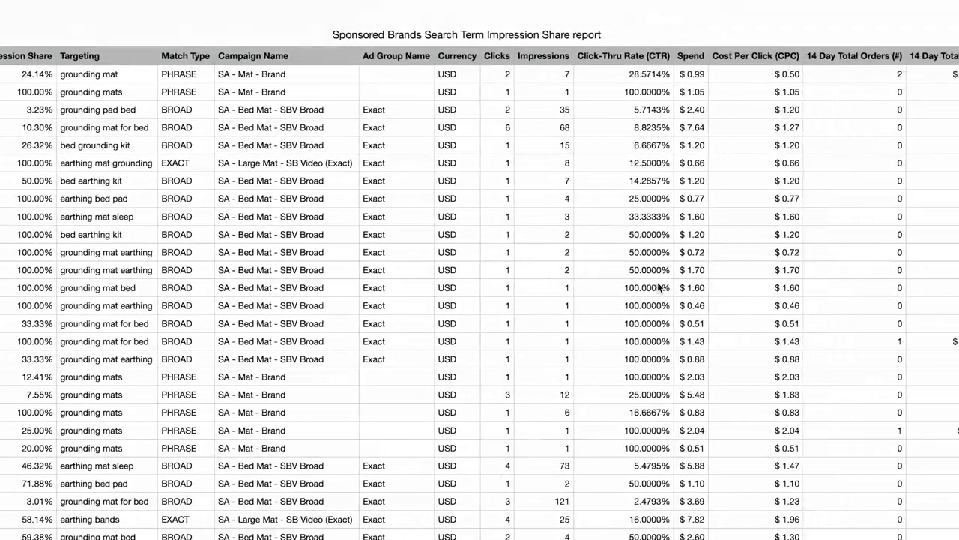
pyautogui.hscroll(6, 657, 287)
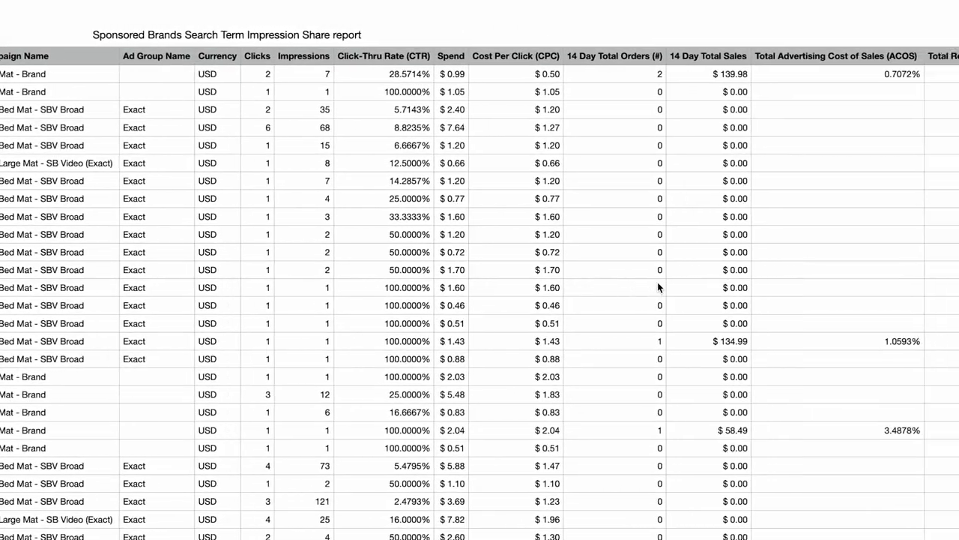
pyautogui.hscroll(3, 657, 287)
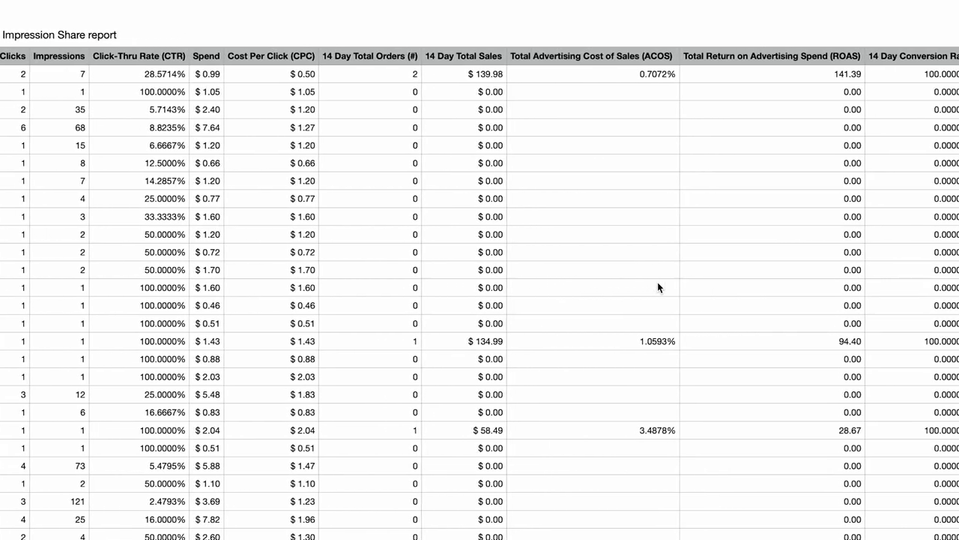
# Step: Compare the search term impression rank and impression share with each customer search term and its targeting keyword
pyautogui.hscroll(-5, 658, 287)
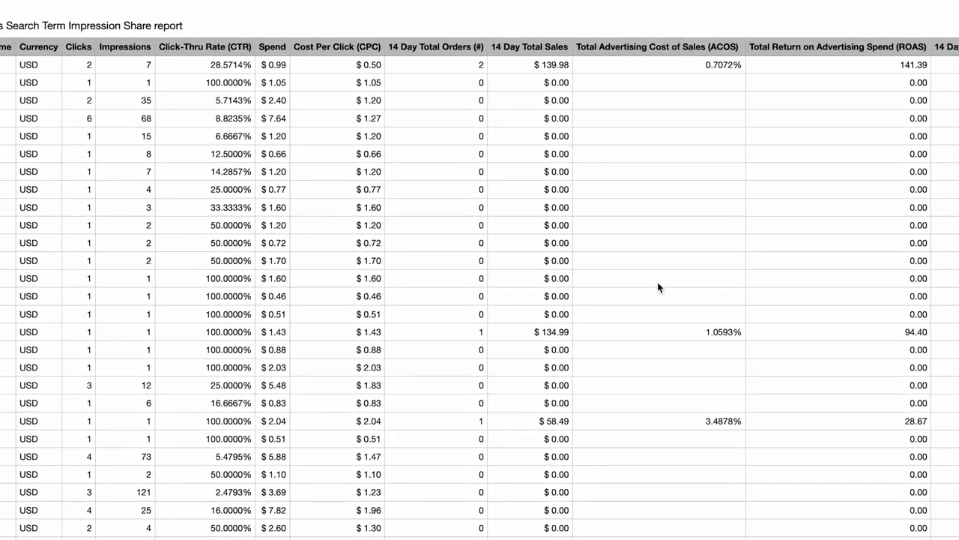
pyautogui.hscroll(-6, 657, 283)
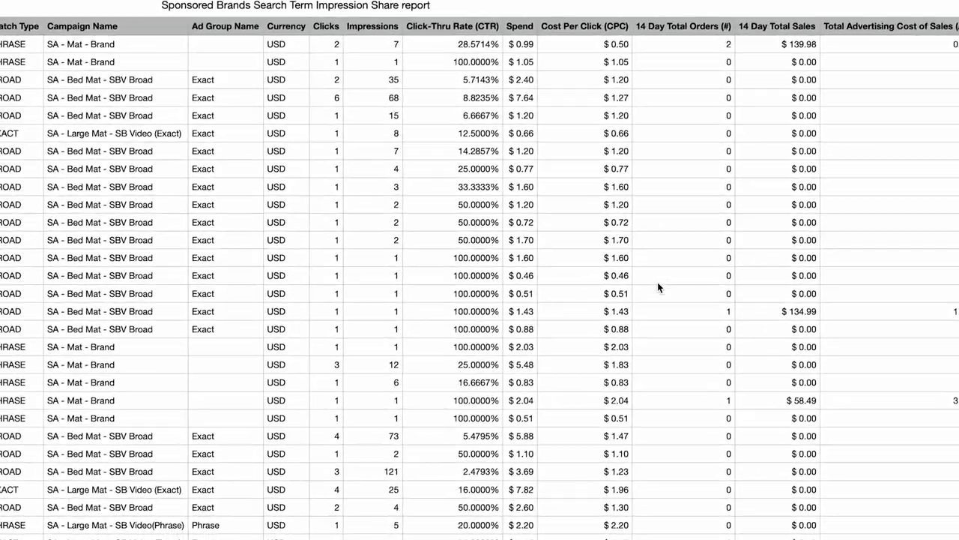
pyautogui.hscroll(-2, 658, 288)
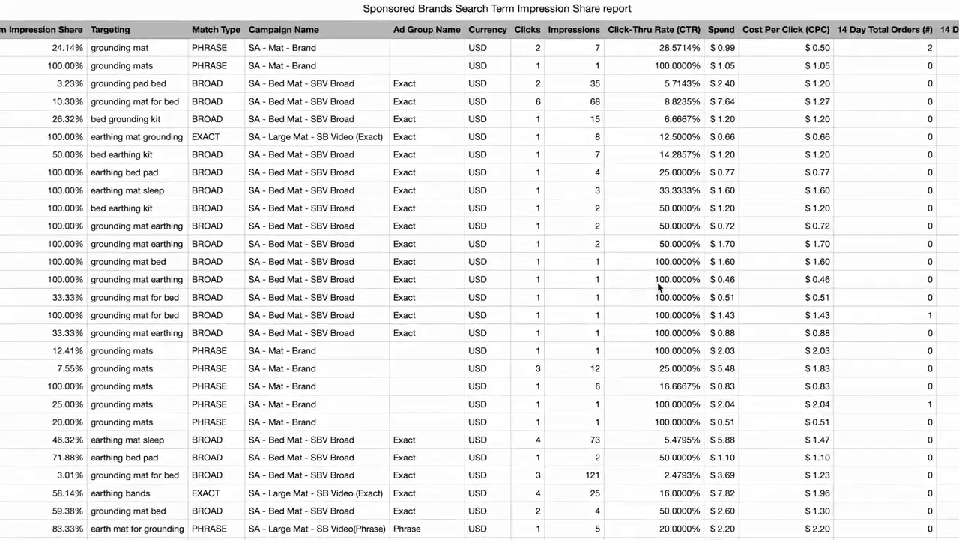
pyautogui.hscroll(-3, 657, 287)
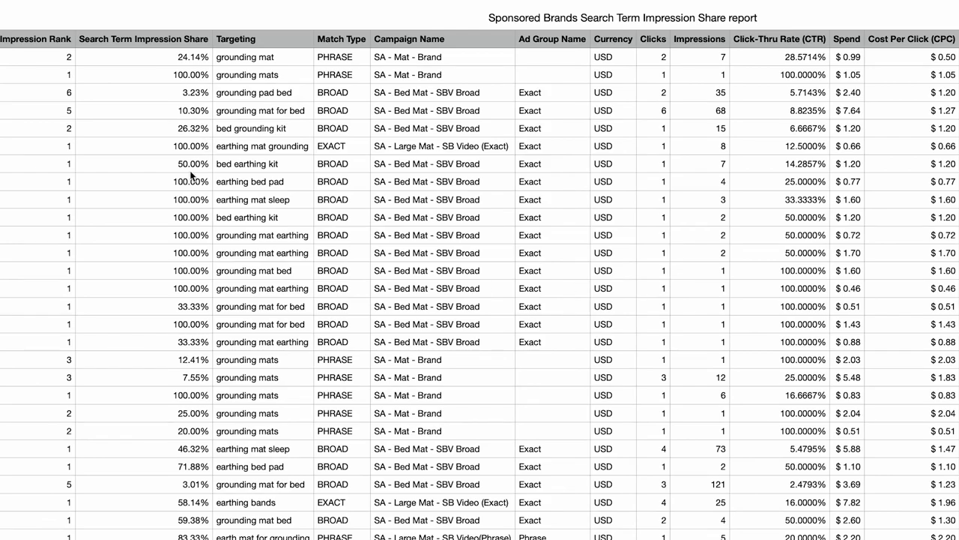
pyautogui.hscroll(-5, 199, 304)
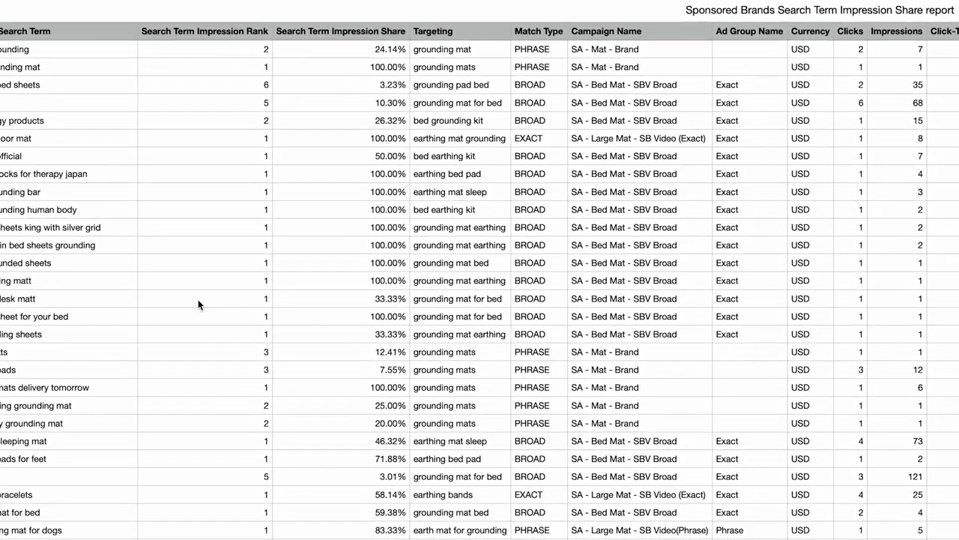
pyautogui.hscroll(-1, 199, 301)
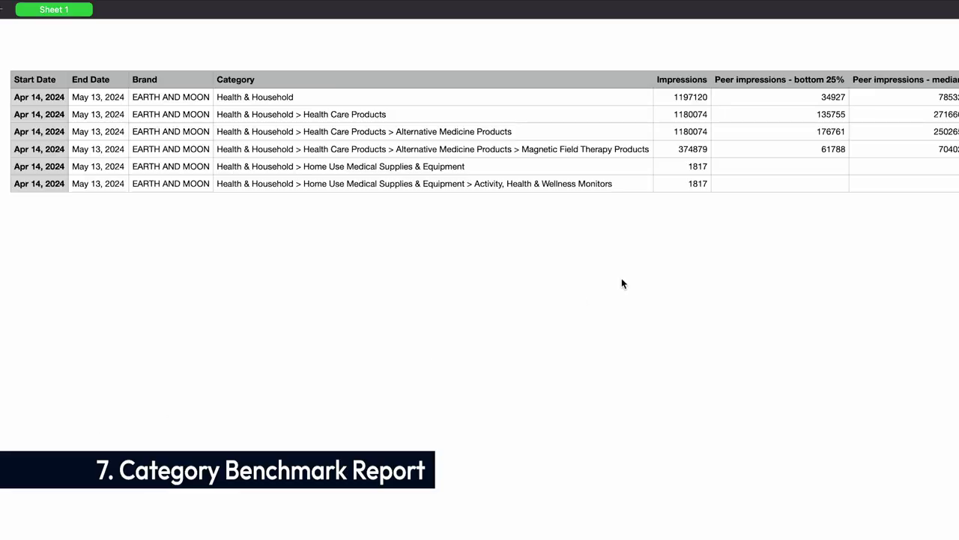
# Step: Review the Category benchmark report's impressions and CTR per category against the peer bottom 25%, median and top 25% values
pyautogui.hscroll(10, 621, 279)
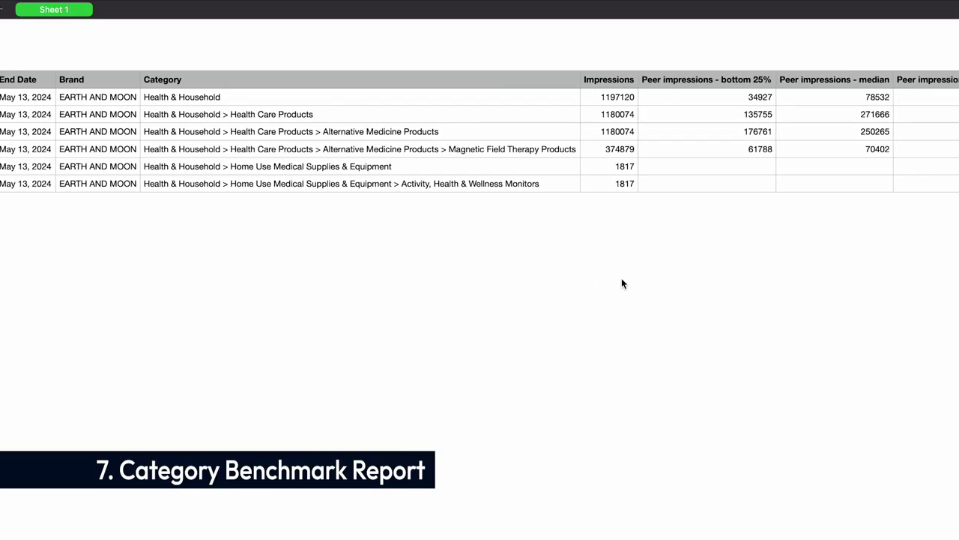
pyautogui.hscroll(3, 621, 283)
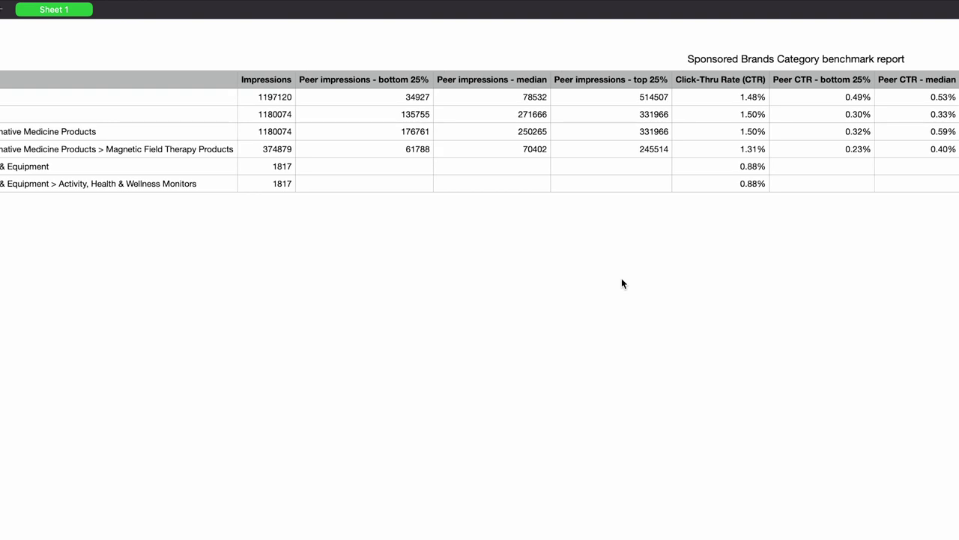
pyautogui.hscroll(3, 621, 283)
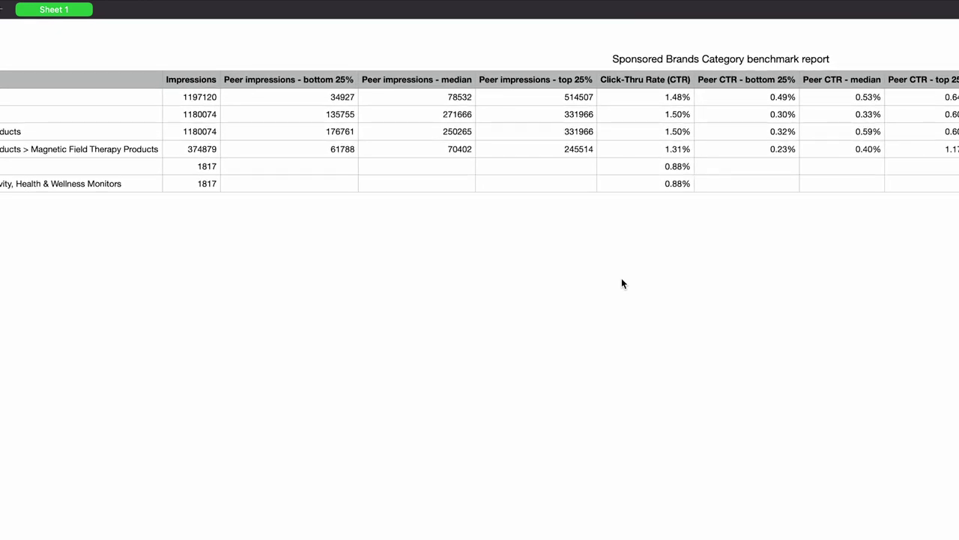
pyautogui.hscroll(5, 621, 284)
pyautogui.hscroll(3, 621, 284)
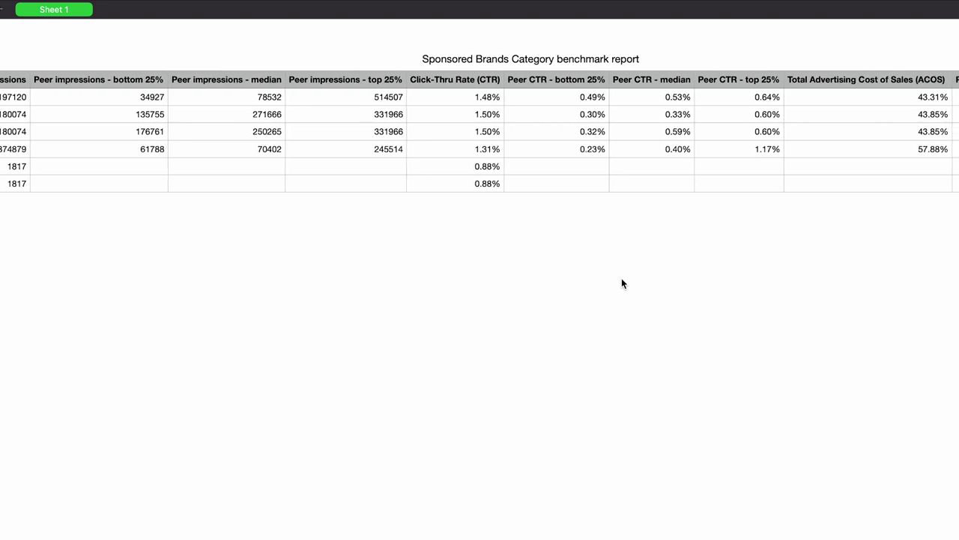
# Step: Examine the brand's ACOS and ROAS against the peer top 25%, median and bottom 25% benchmarks for each category
pyautogui.hscroll(4, 621, 283)
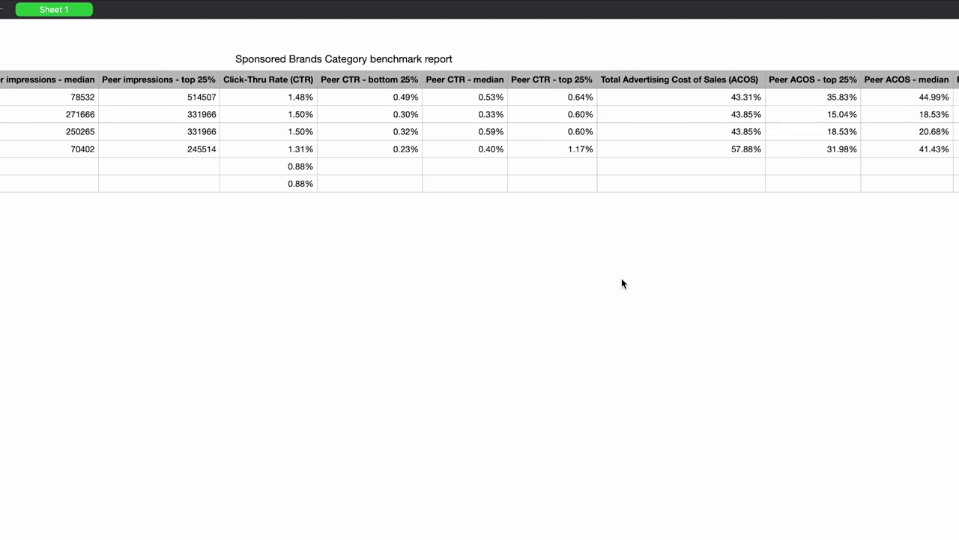
pyautogui.hscroll(2, 621, 283)
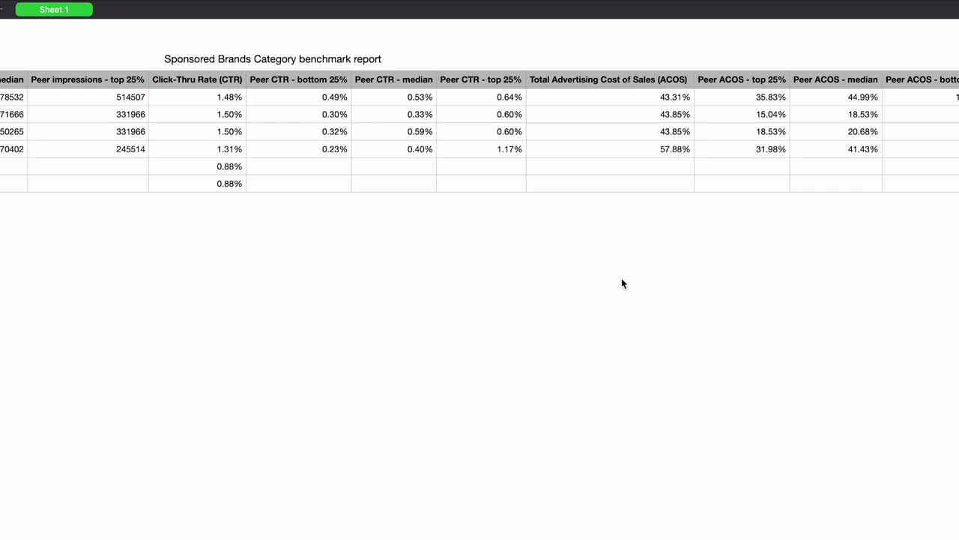
pyautogui.hscroll(2, 621, 284)
pyautogui.hscroll(3, 621, 283)
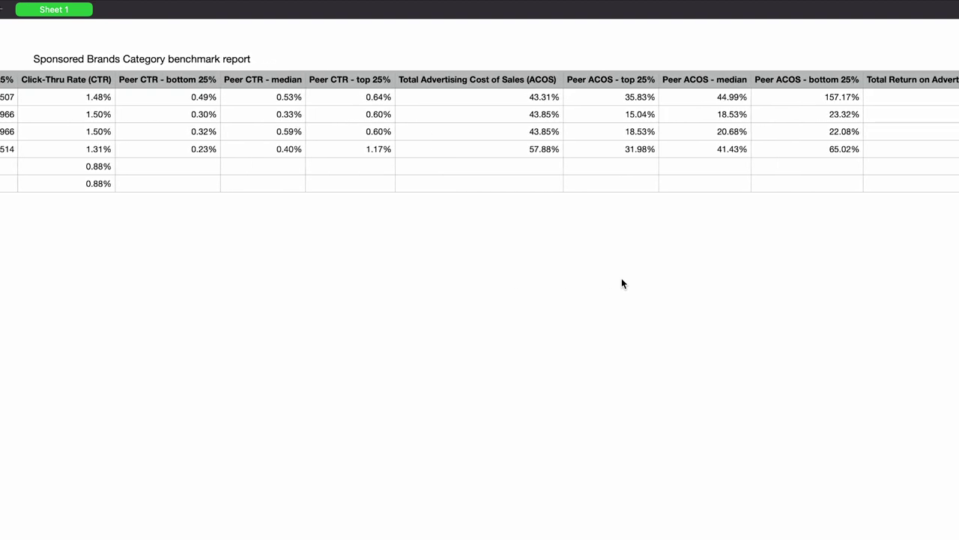
pyautogui.hscroll(3, 622, 283)
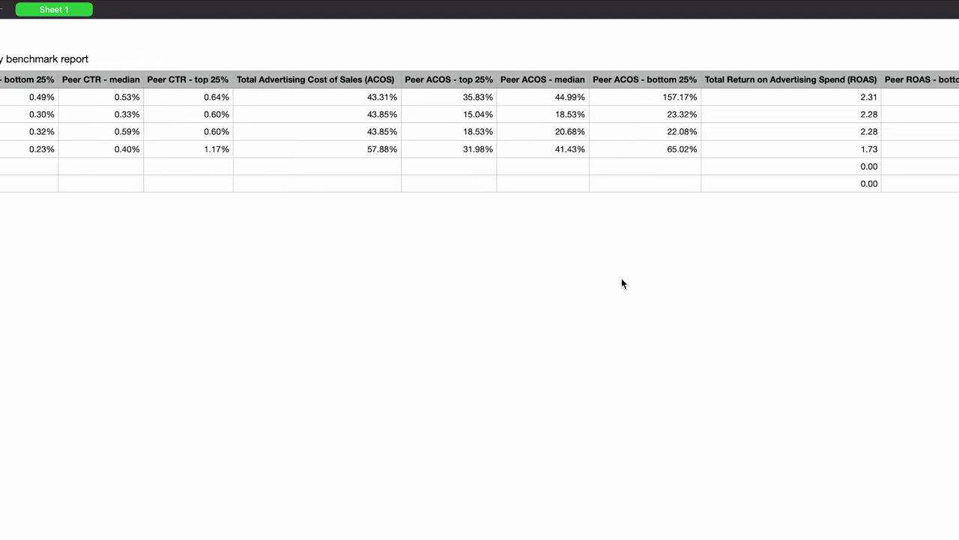
pyautogui.hscroll(4, 621, 284)
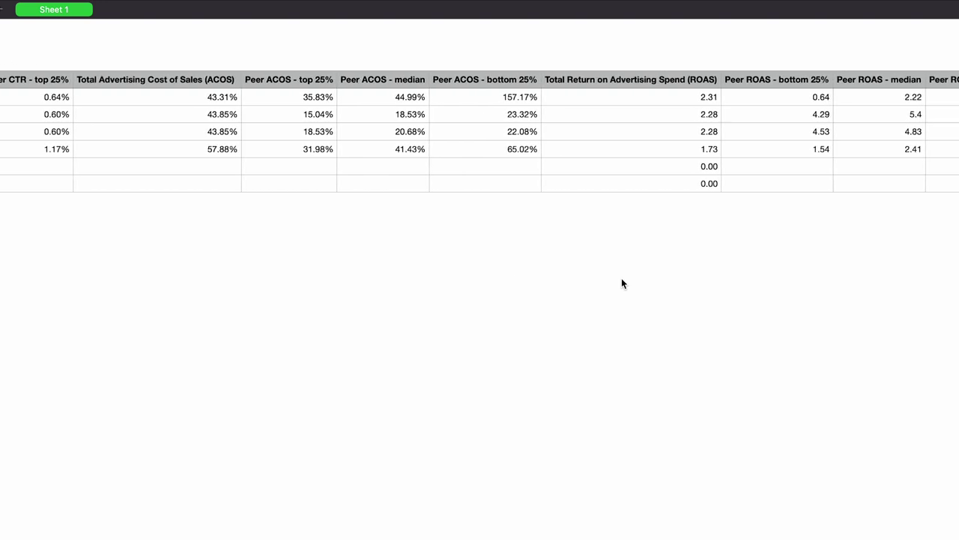
pyautogui.hscroll(2, 621, 283)
# Step: Recheck the benchmark report from its ROAS and ACOS columns back to CTR, impressions and the category names
pyautogui.hscroll(-5, 621, 283)
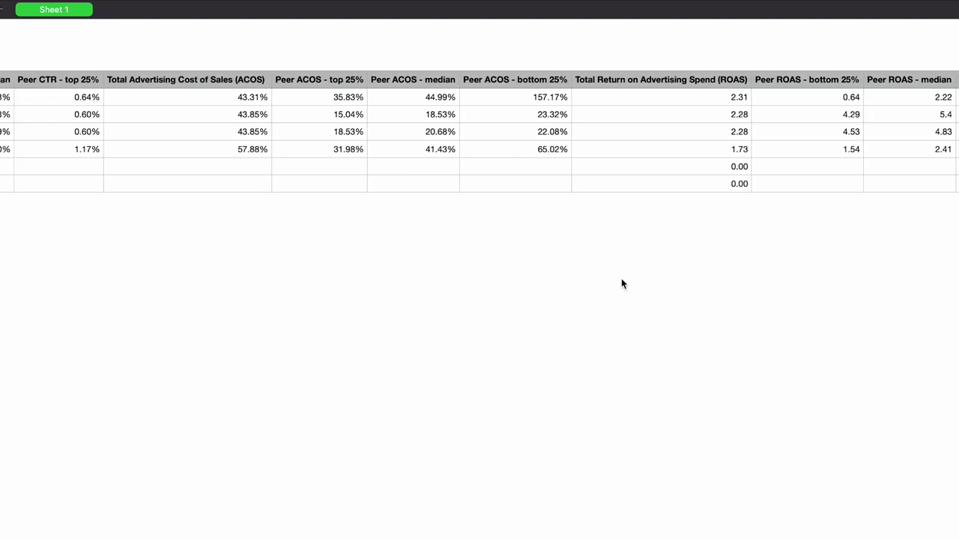
pyautogui.hscroll(-12, 621, 283)
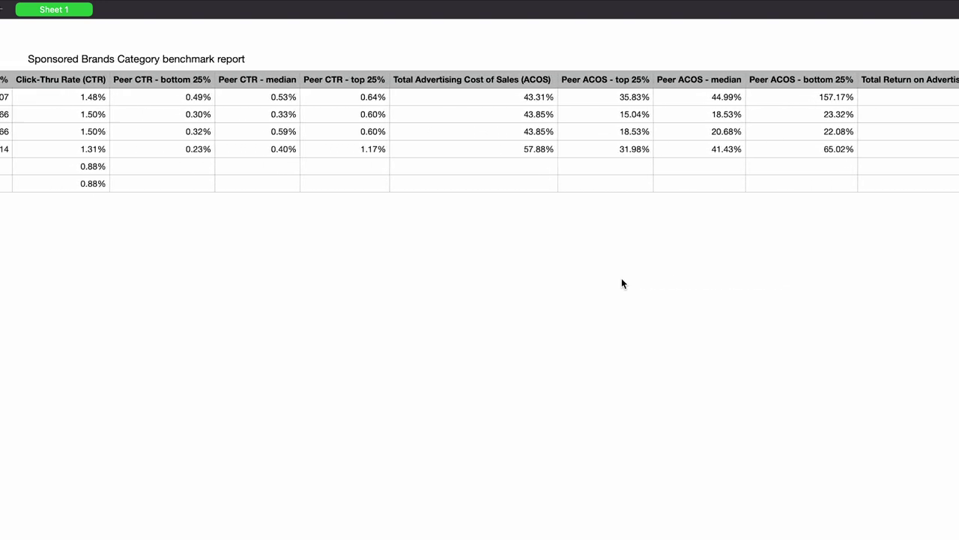
pyautogui.hscroll(-8, 621, 283)
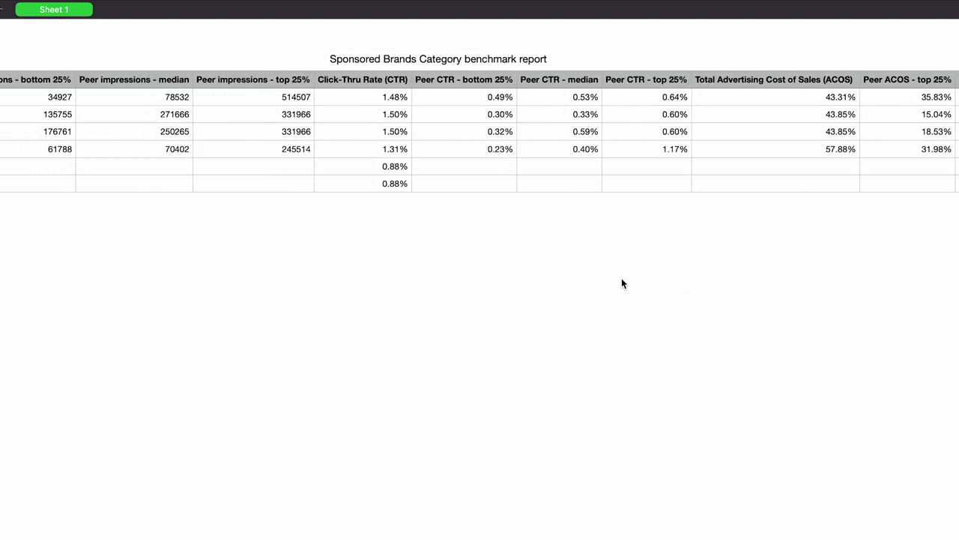
pyautogui.hscroll(-5, 621, 283)
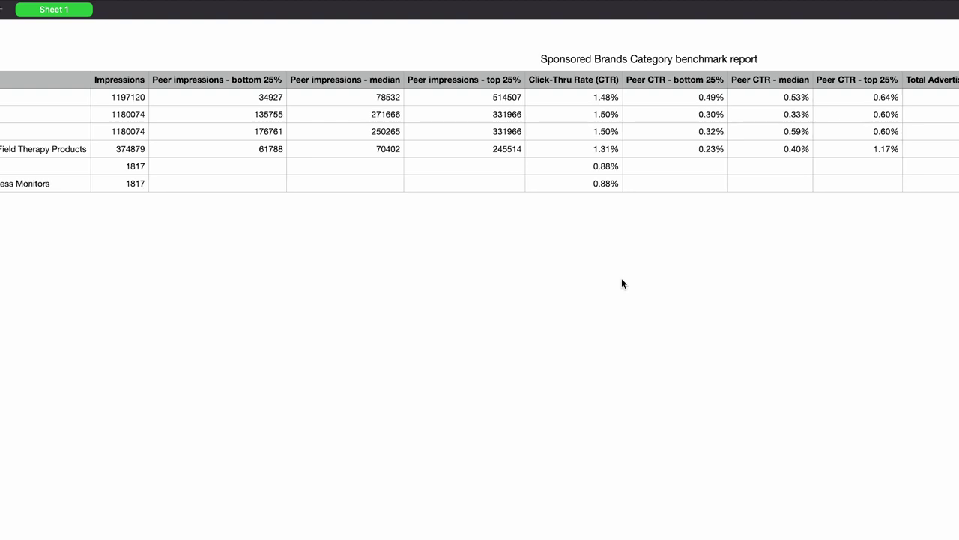
pyautogui.hscroll(-11, 621, 284)
pyautogui.hscroll(-1, 621, 284)
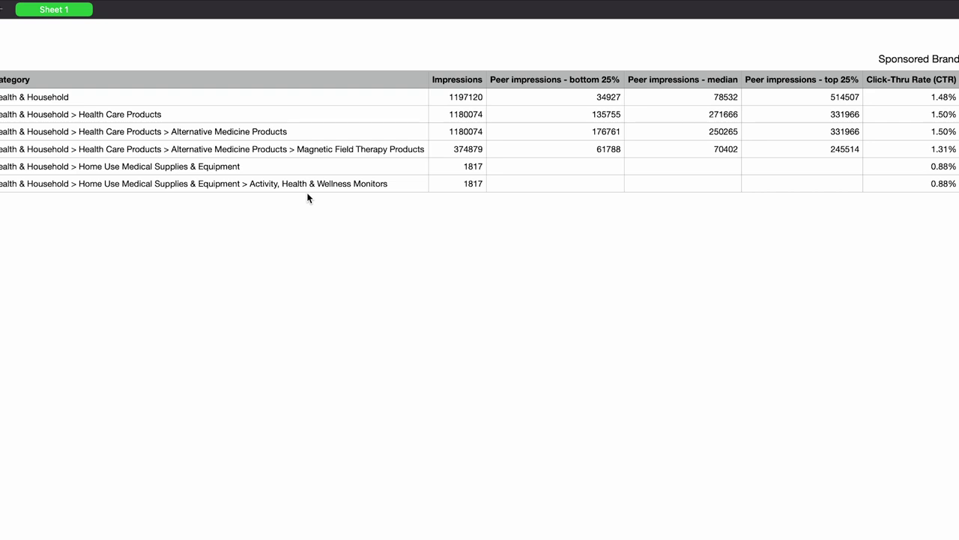
# Step: Compare each category's impressions, CTR and ACOS with the corresponding peer benchmarks once more
pyautogui.hscroll(10, 697, 168)
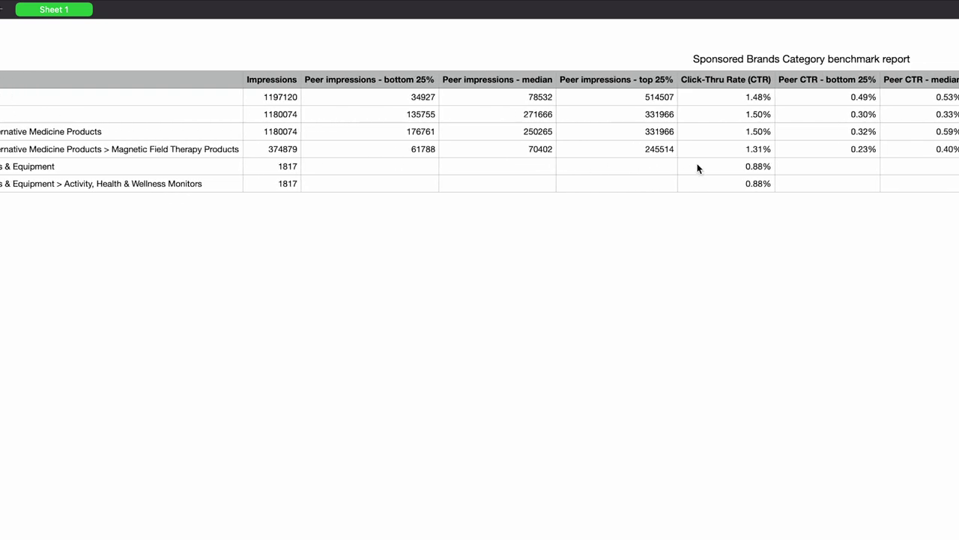
pyautogui.hscroll(10, 697, 167)
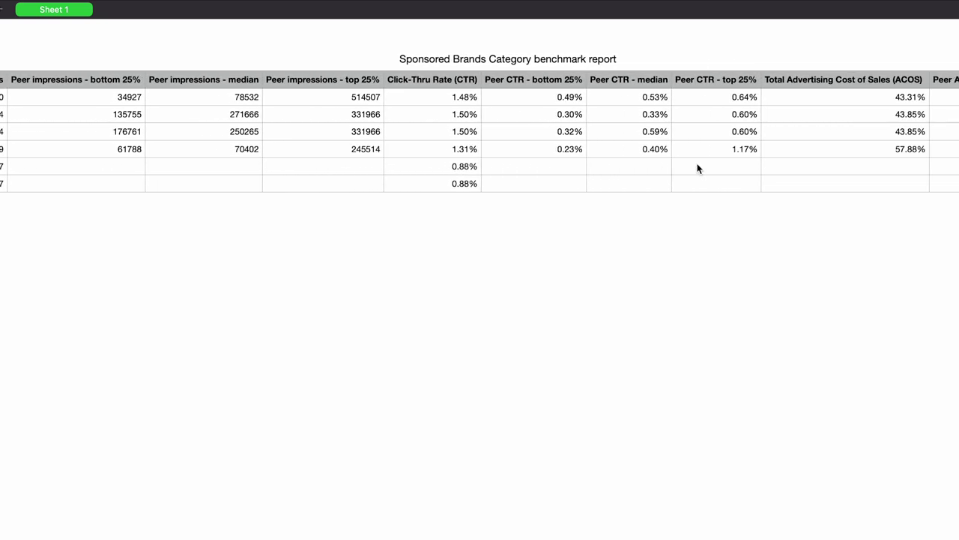
pyautogui.hscroll(6, 697, 167)
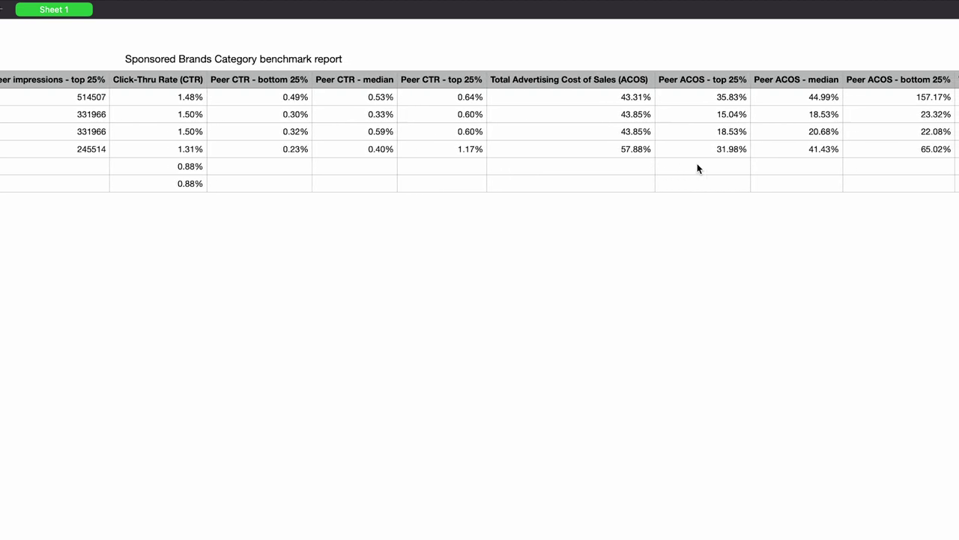
pyautogui.hscroll(4, 697, 168)
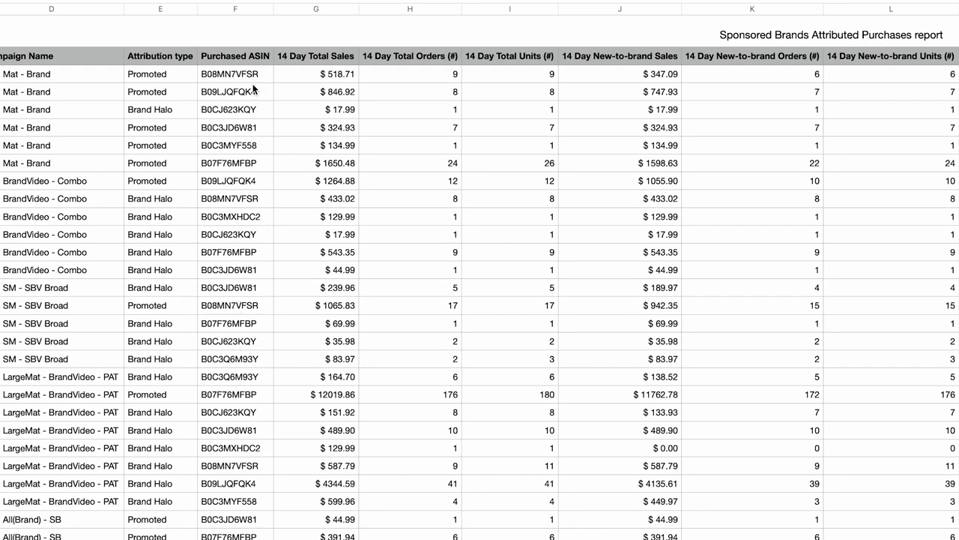
# Step: Examine the Attributed Purchases report's total sales, orders and units, new-to-brand metrics, cost type and click-attributed totals per purchased ASIN
pyautogui.hscroll(5, 670, 189)
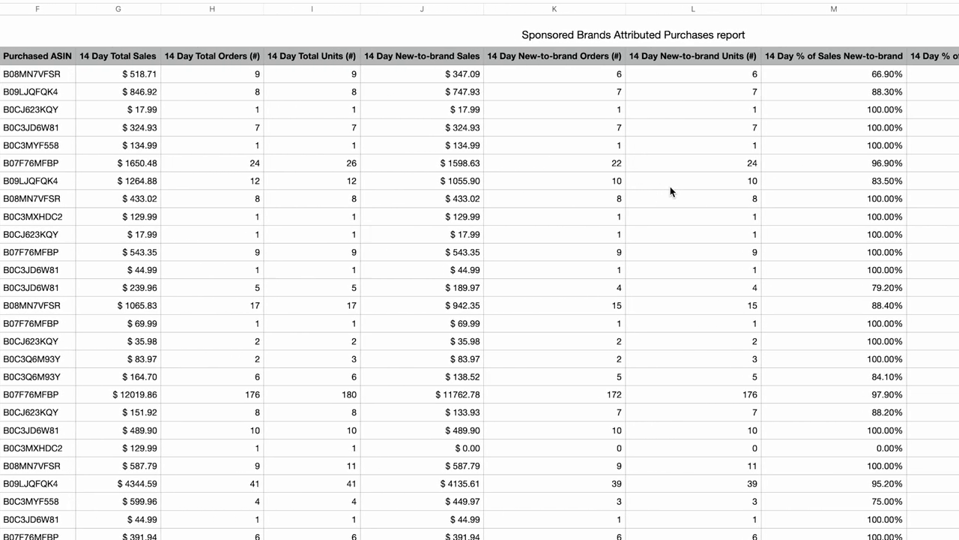
pyautogui.hscroll(3, 670, 191)
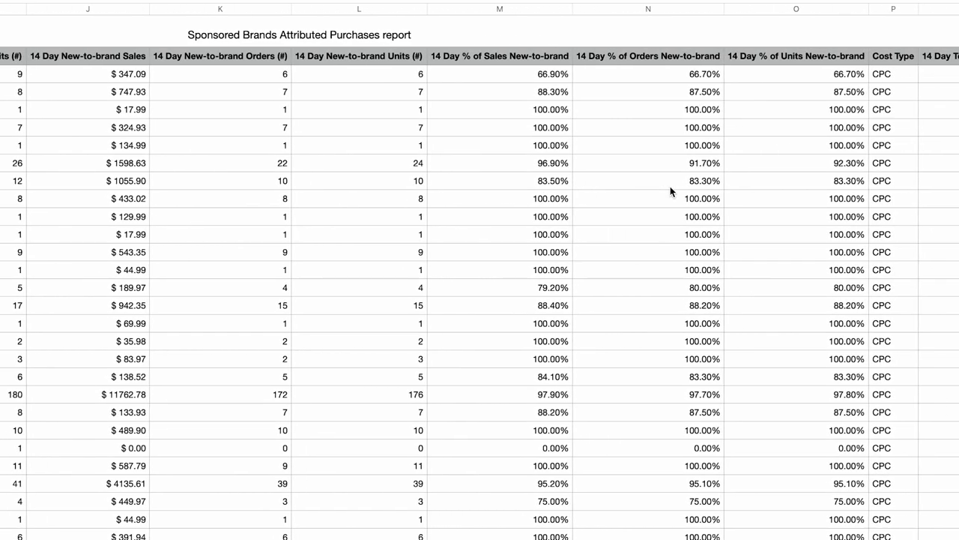
pyautogui.hscroll(3, 669, 191)
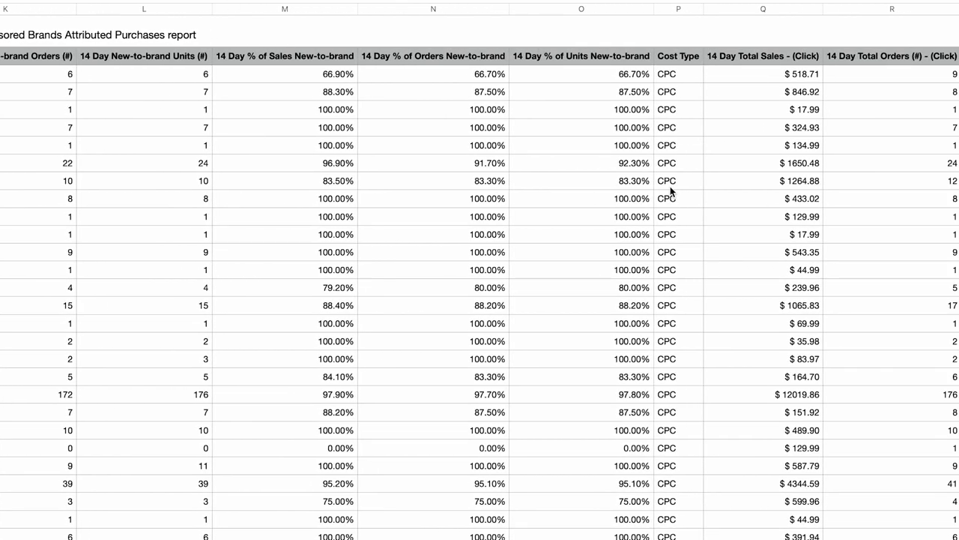
pyautogui.hscroll(-2, 670, 191)
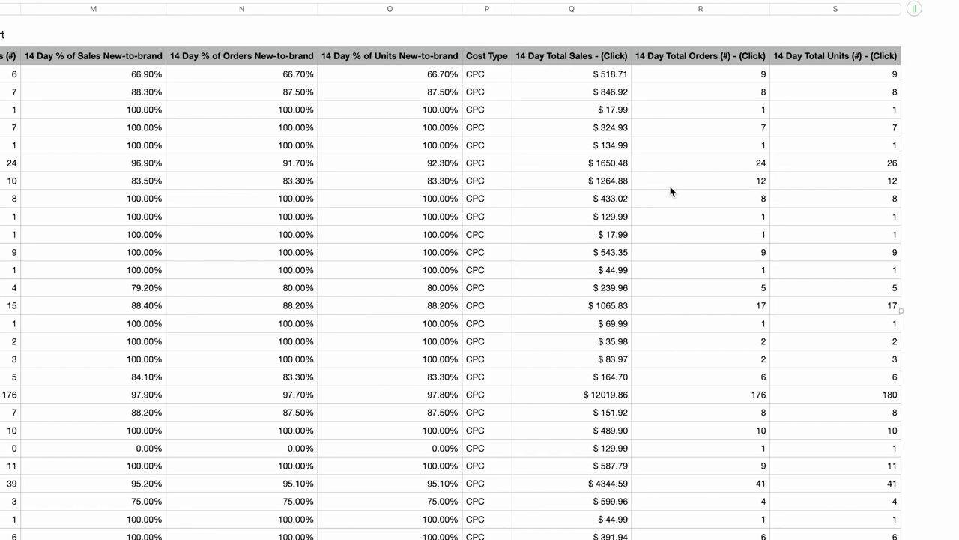
# Step: Recheck the attributed purchases from the new-to-brand percentages back to the purchased ASINs, attribution types (Promoted, Brand Halo) and campaign names
pyautogui.hscroll(-4, 670, 191)
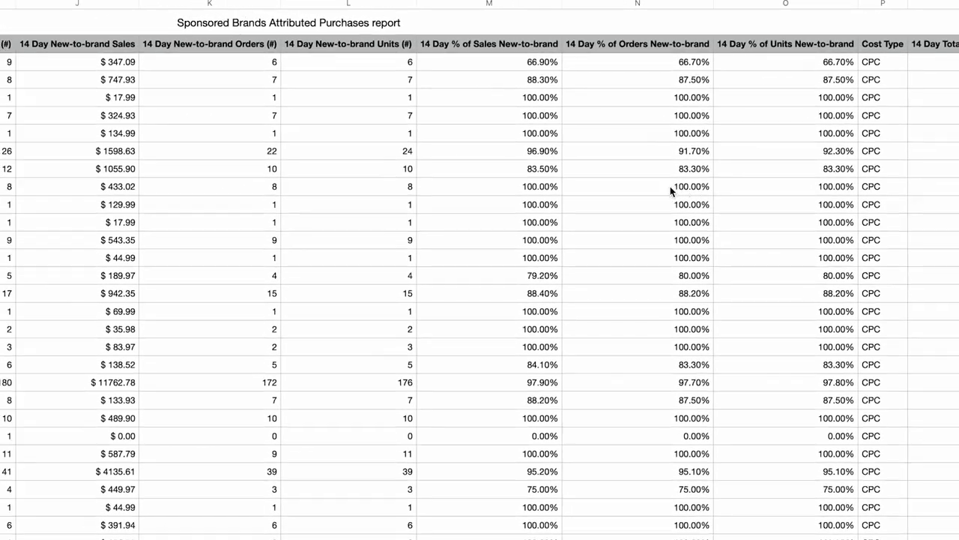
pyautogui.hscroll(-3, 670, 189)
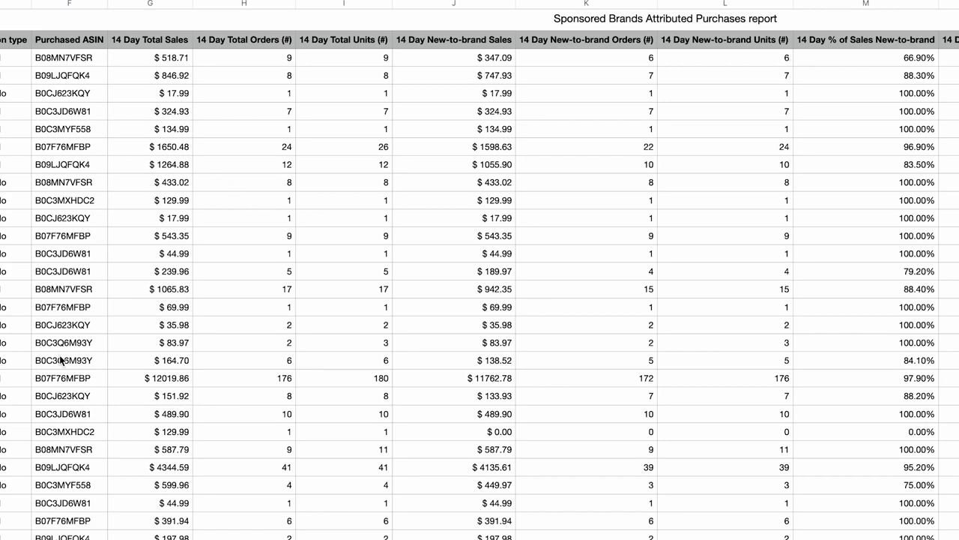
pyautogui.scroll(-5, 60, 359)
pyautogui.scroll(2, 59, 360)
pyautogui.scroll(3, 60, 360)
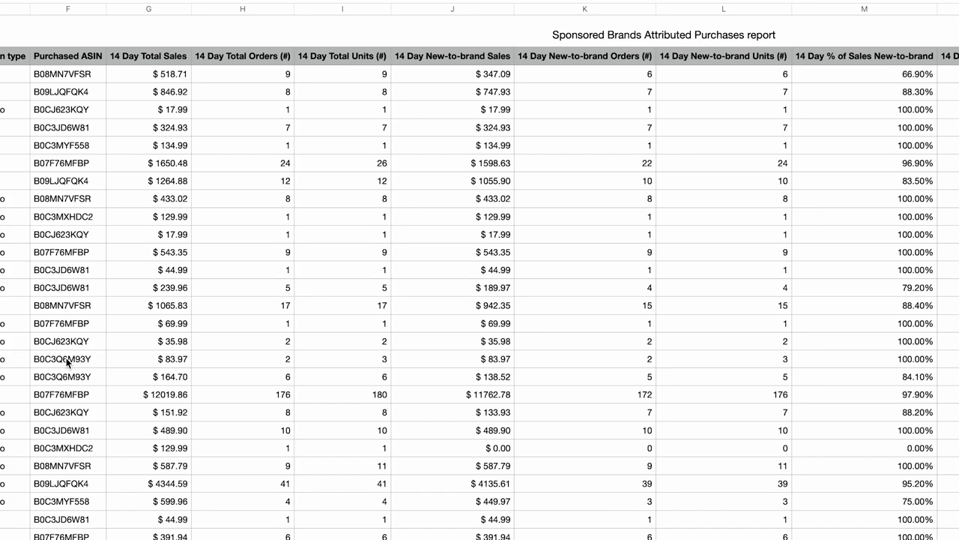
pyautogui.hscroll(-3, 66, 358)
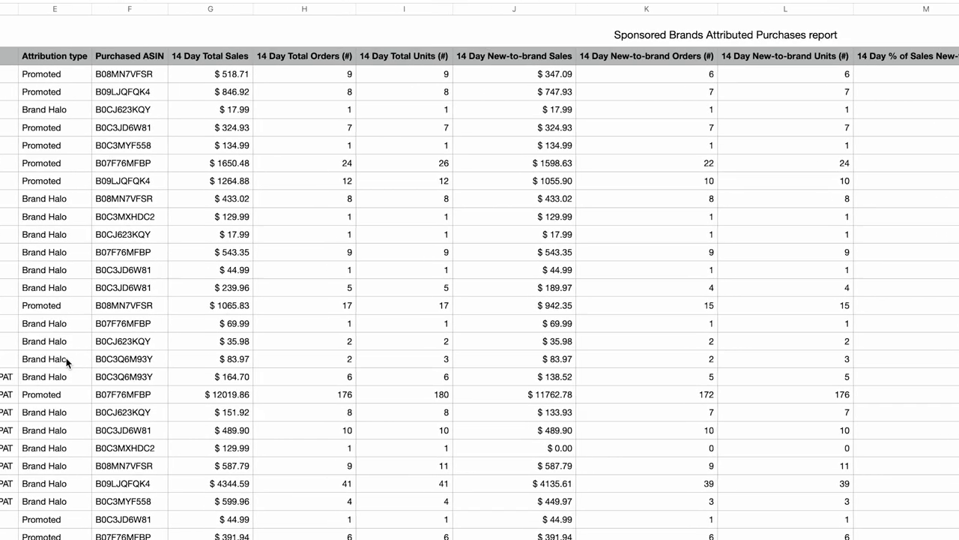
pyautogui.hscroll(-4, 66, 358)
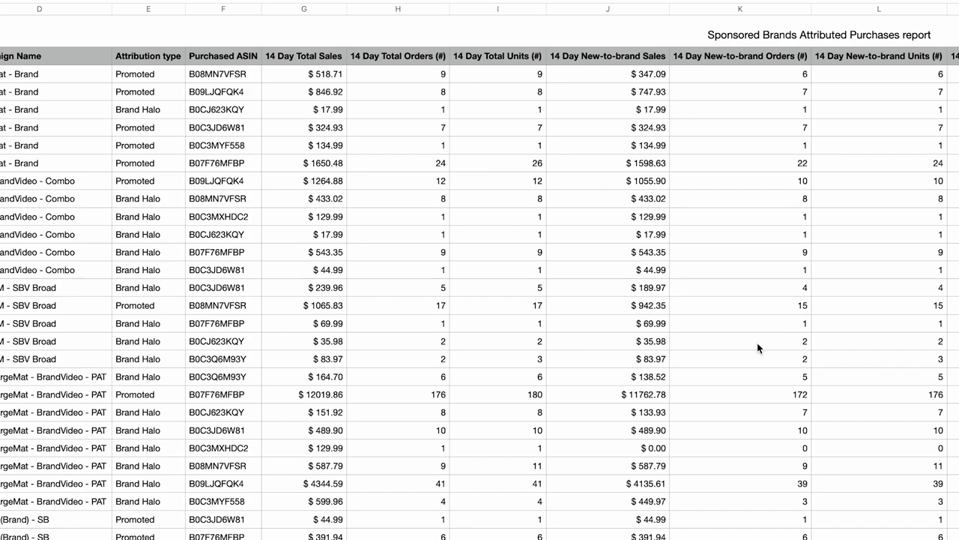
pyautogui.hscroll(-3, 378, 368)
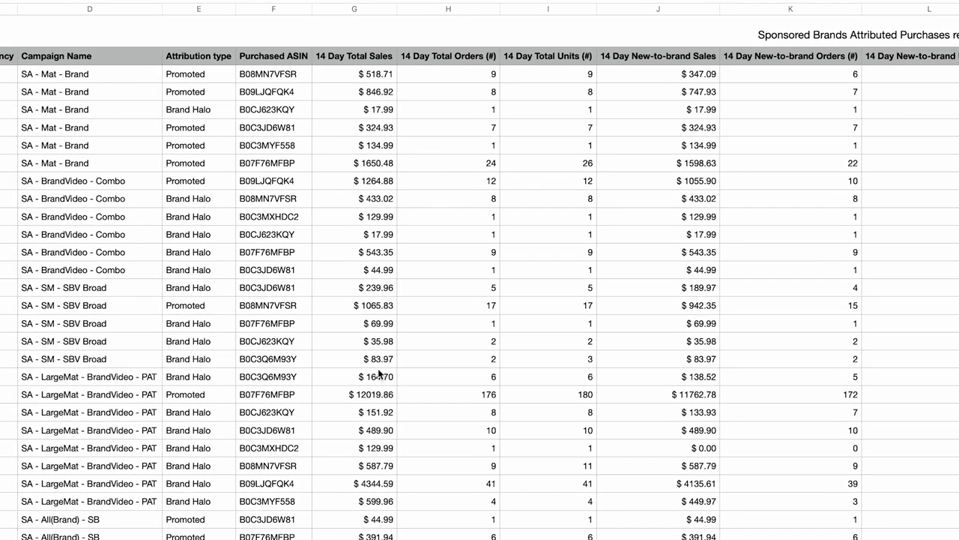
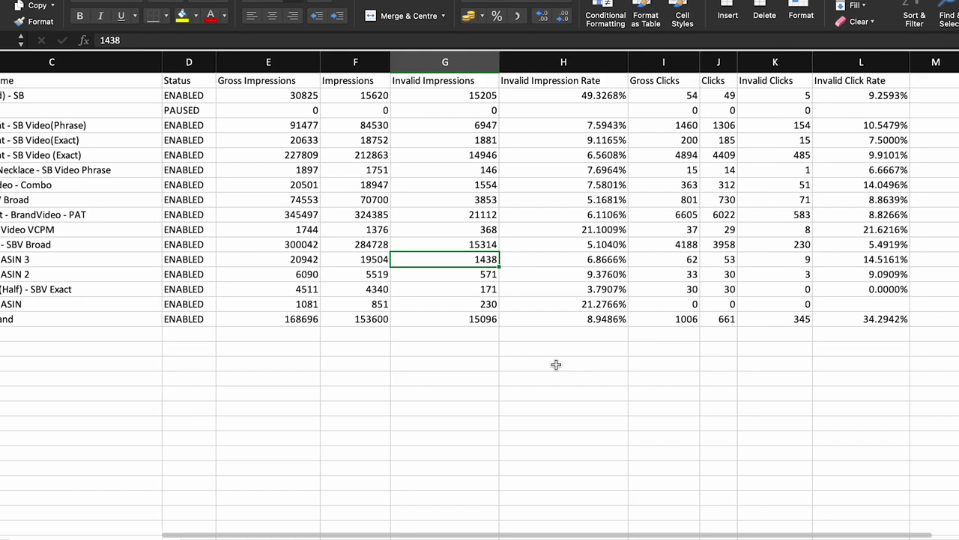
# Step: Review each campaign's gross and invalid impressions, invalid impression rate, gross and invalid clicks, and invalid click rate
pyautogui.hscroll(-2, 556, 364)
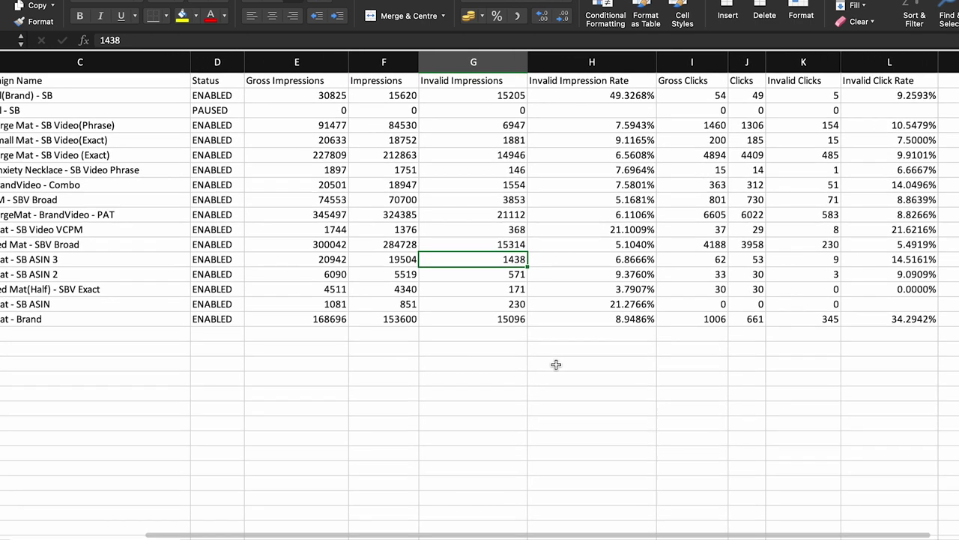
pyautogui.hscroll(-3, 556, 364)
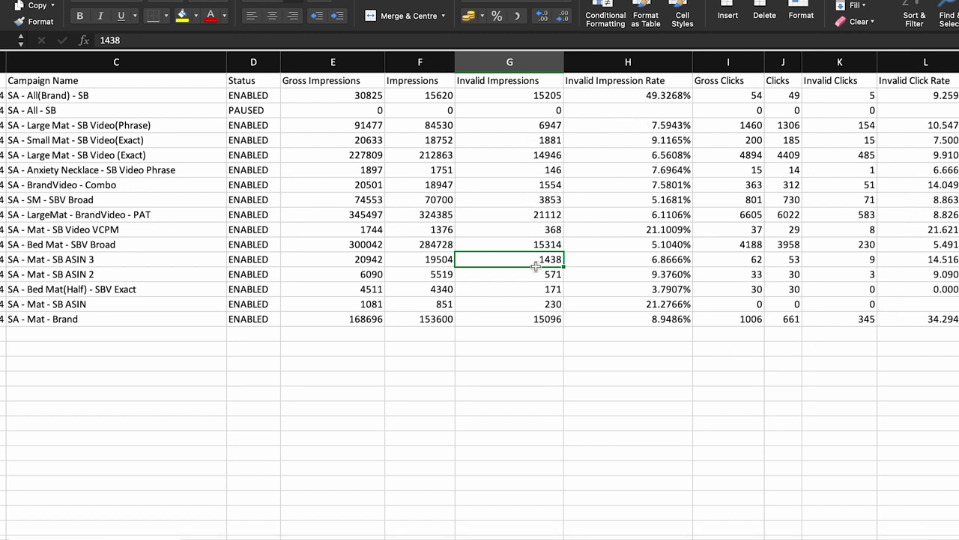
pyautogui.click(543, 380)
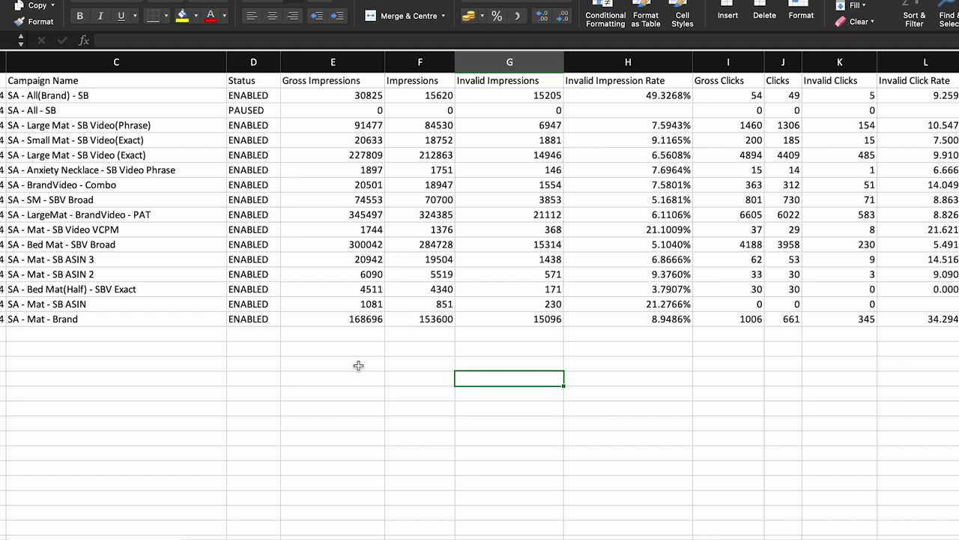
pyautogui.click(89, 336)
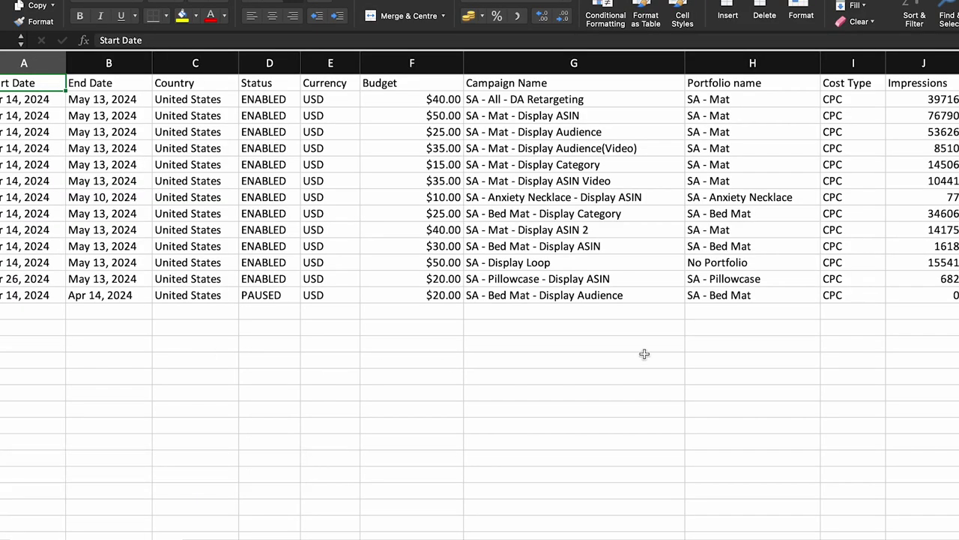
# Step: Review the display campaign report's status, budget, campaign and portfolio names, cost type, impressions, viewable impressions, clicks and CTR
pyautogui.hscroll(2, 644, 353)
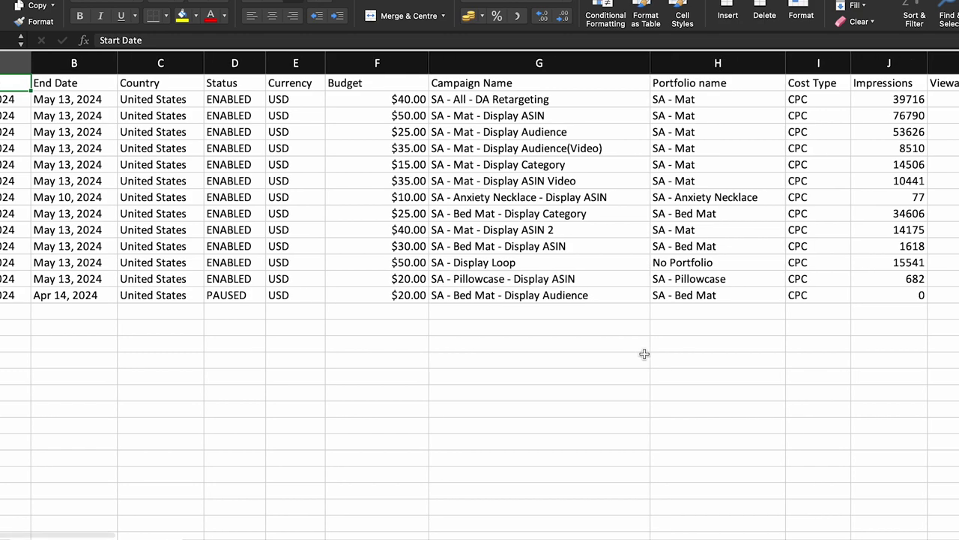
pyautogui.hscroll(4, 644, 353)
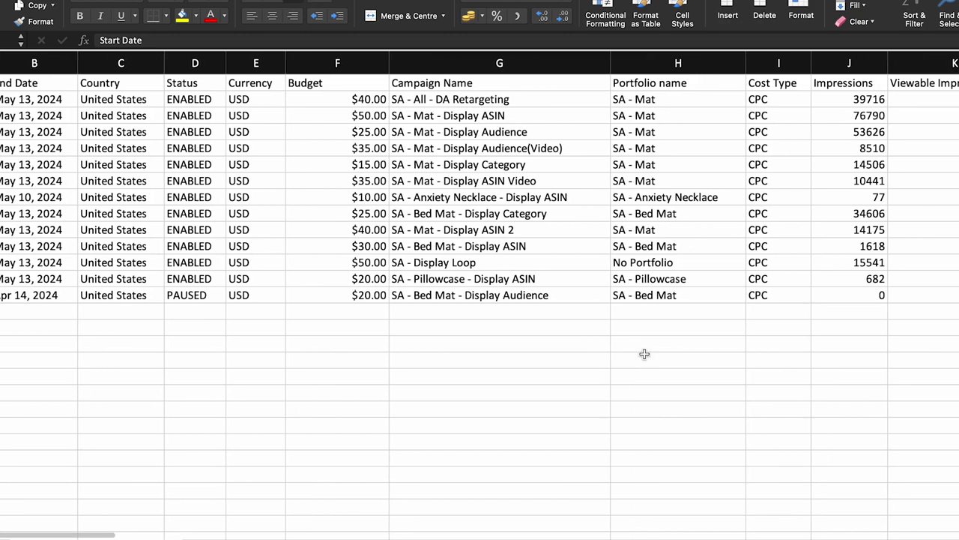
pyautogui.hscroll(5, 643, 353)
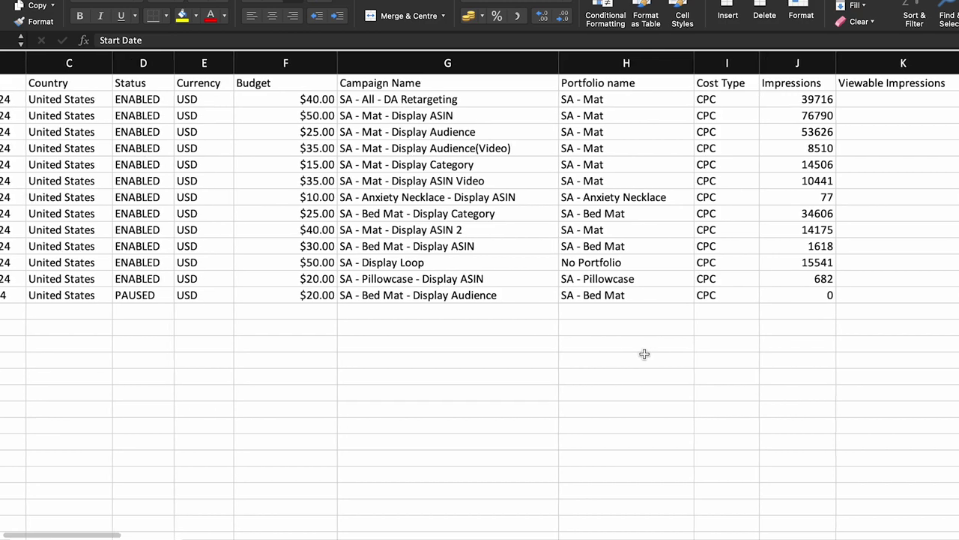
pyautogui.hscroll(-3, 643, 353)
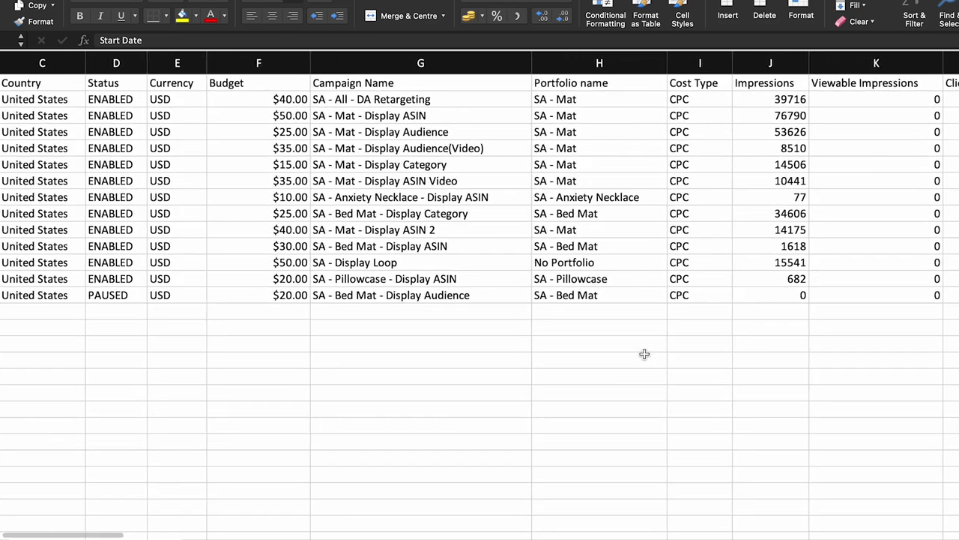
pyautogui.hscroll(4, 644, 353)
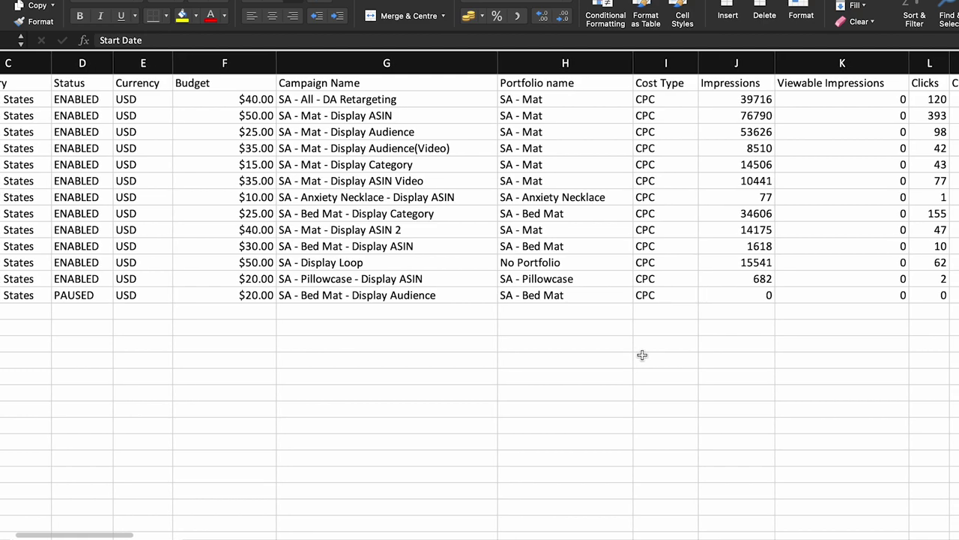
pyautogui.hscroll(5, 642, 354)
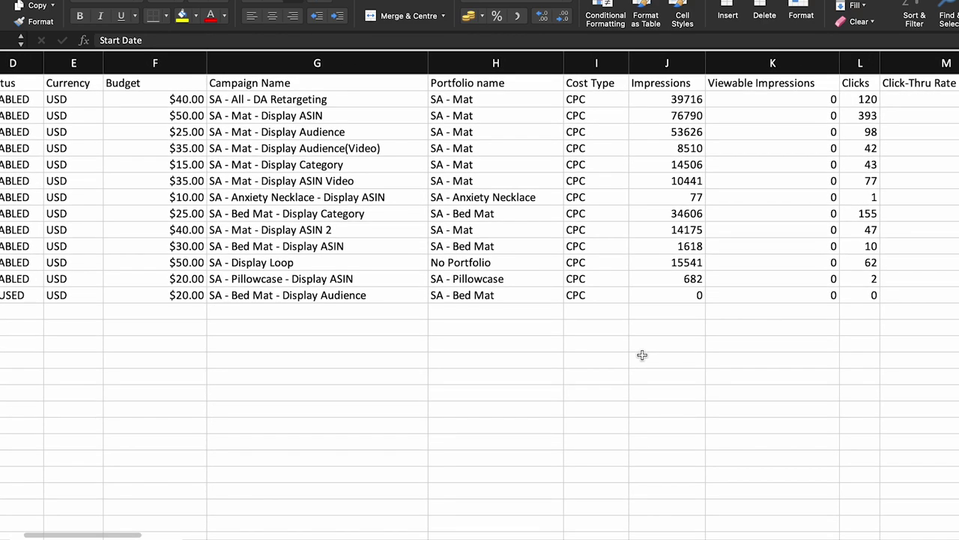
pyautogui.hscroll(2, 642, 354)
pyautogui.hscroll(5, 642, 355)
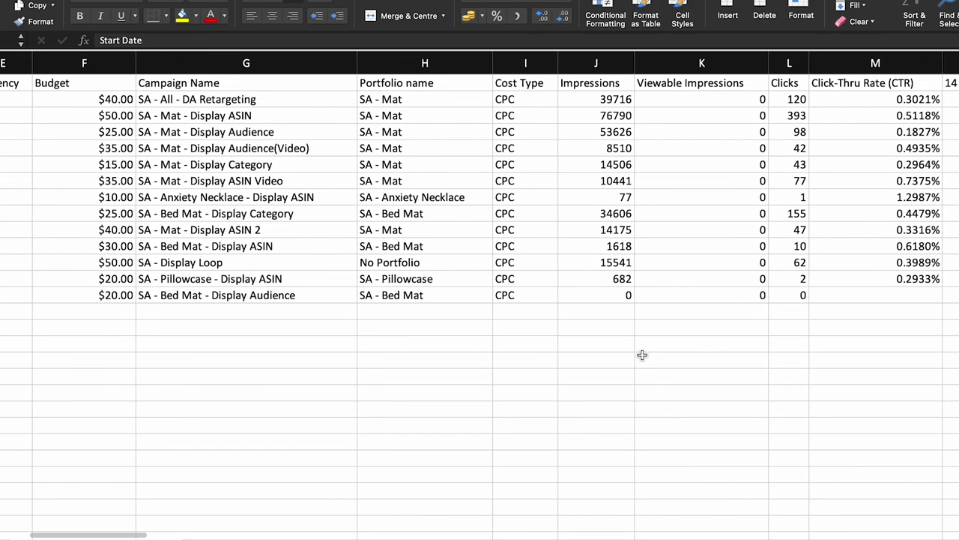
pyautogui.hscroll(1, 643, 355)
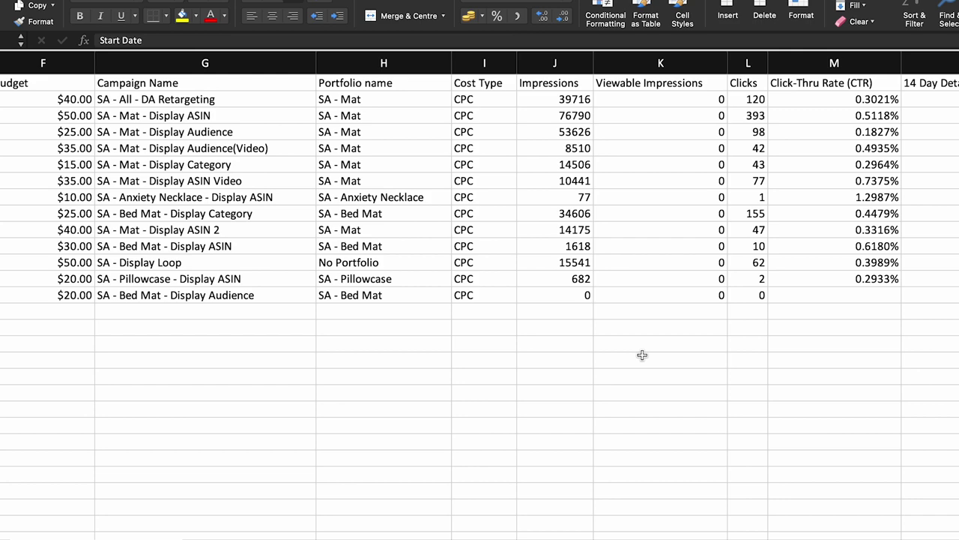
pyautogui.hscroll(2, 642, 354)
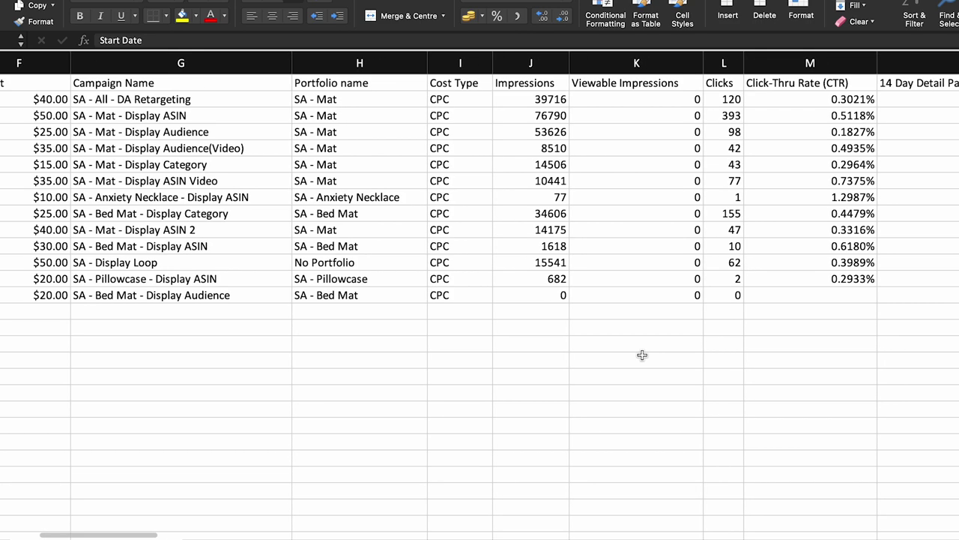
# Step: Examine the display campaigns' 14-day detail page views, spend, CPC, VCPM, ACOS and ROAS
pyautogui.hscroll(10, 642, 354)
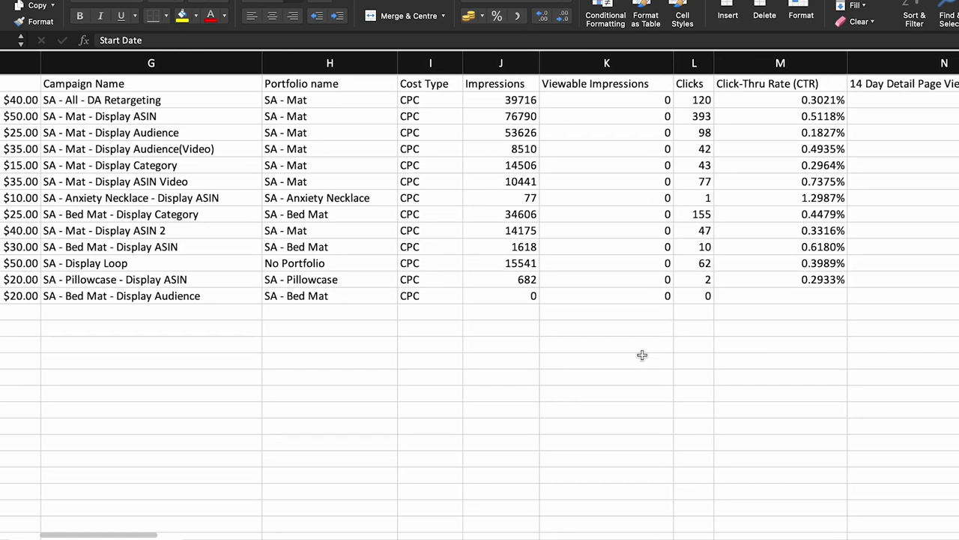
pyautogui.hscroll(9, 642, 355)
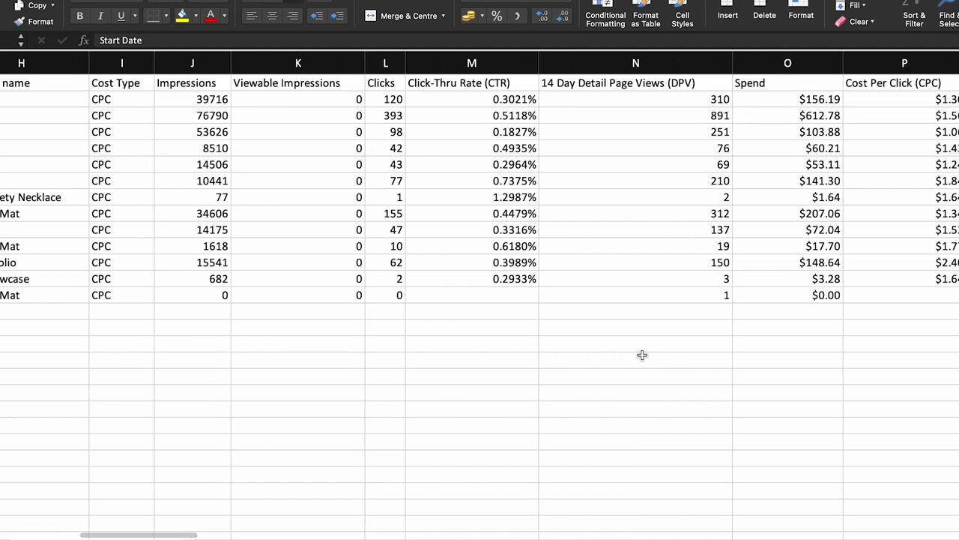
pyautogui.hscroll(15, 642, 355)
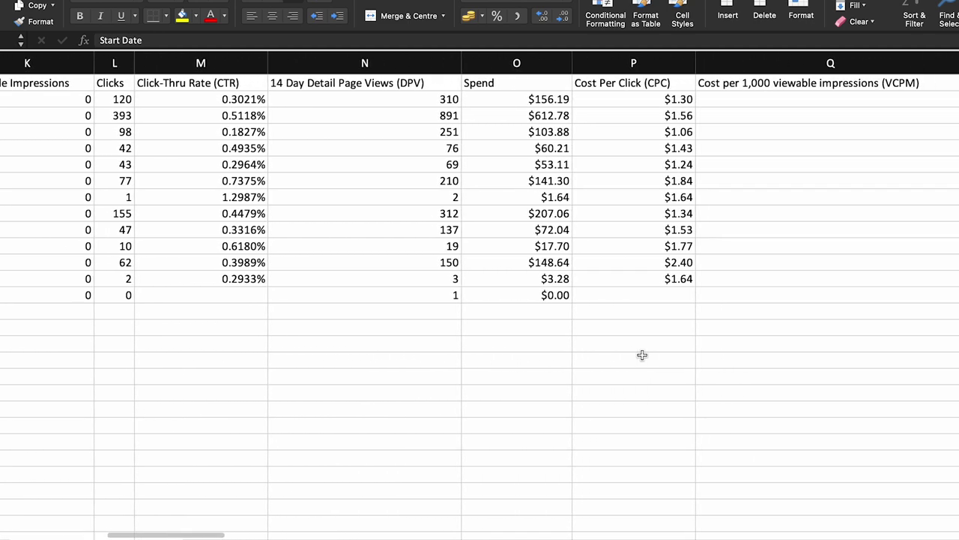
pyautogui.hscroll(7, 642, 354)
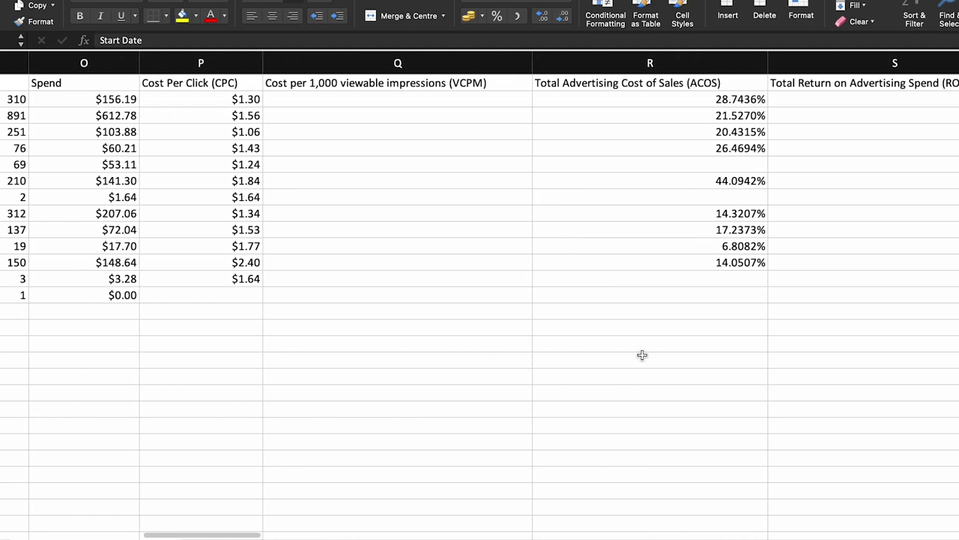
pyautogui.hscroll(9, 642, 354)
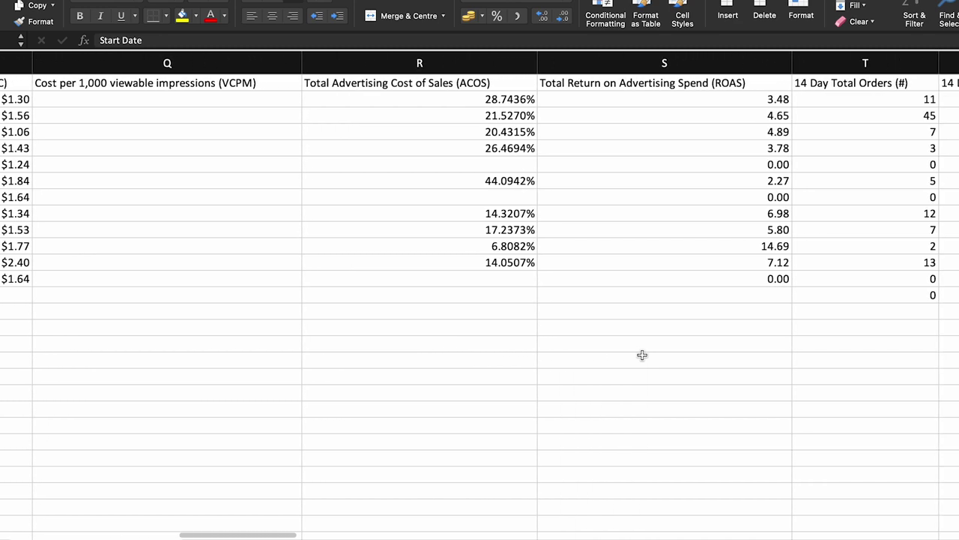
# Step: Examine the display campaigns' 14-day total orders, units and sales, new-to-brand orders, sales and units, and click-based ACOS
pyautogui.hscroll(9, 642, 355)
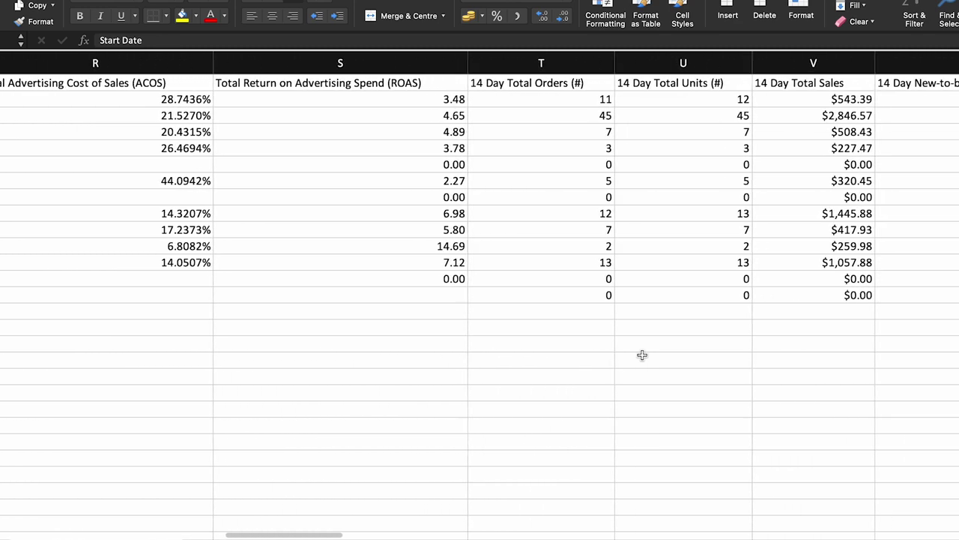
pyautogui.hscroll(6, 642, 354)
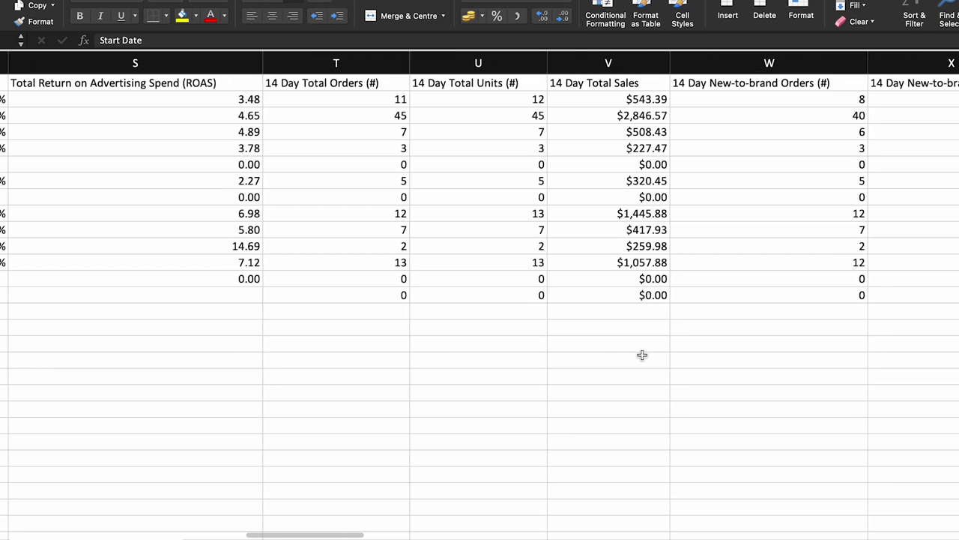
pyautogui.hscroll(9, 642, 354)
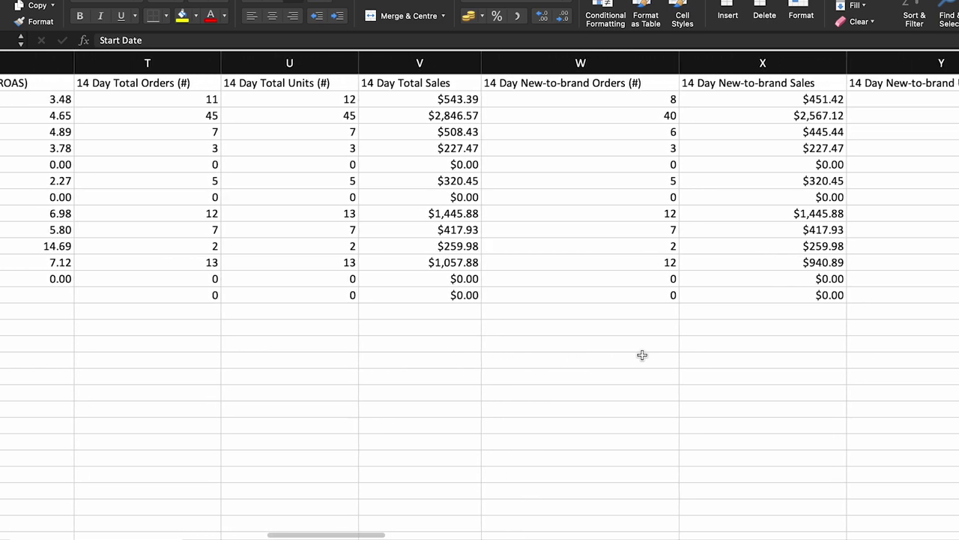
pyautogui.hscroll(10, 642, 354)
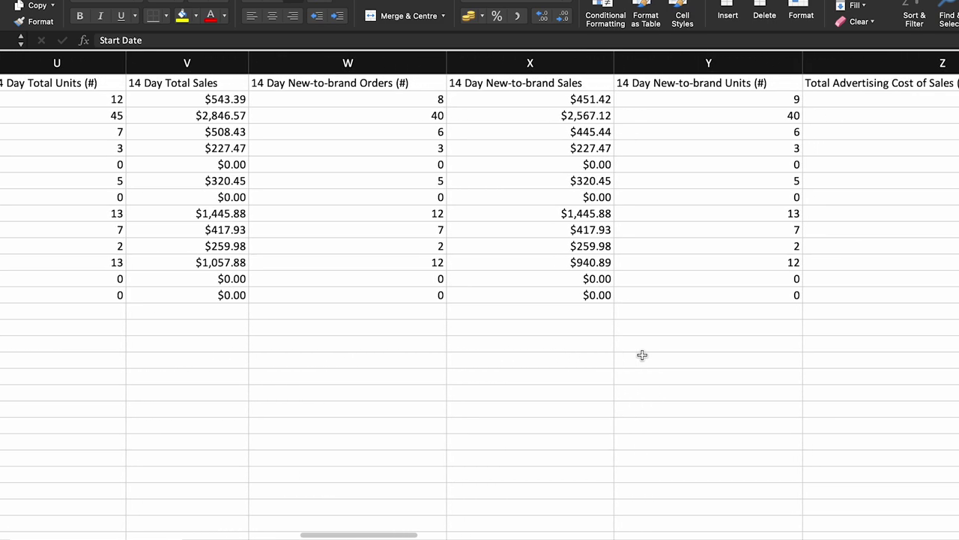
pyautogui.hscroll(10, 642, 354)
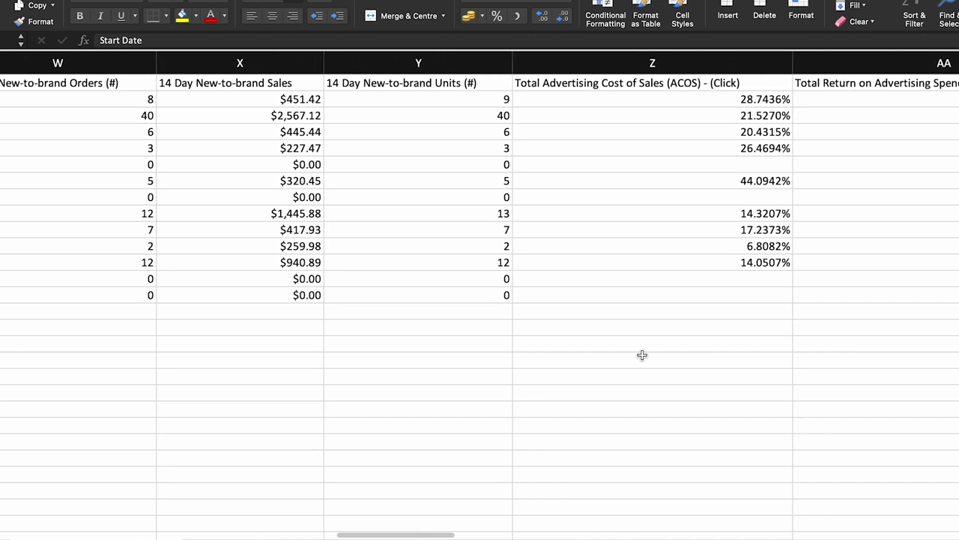
pyautogui.hscroll(11, 642, 355)
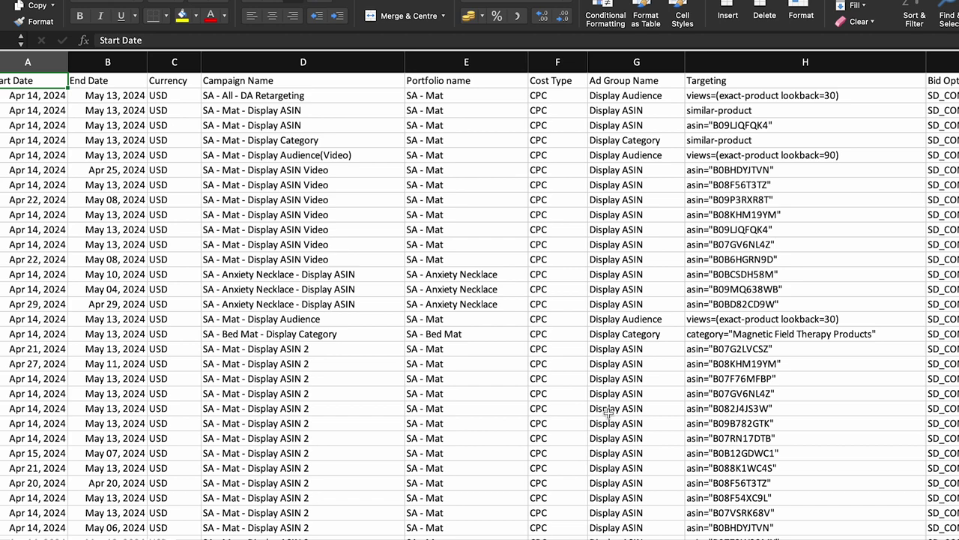
# Step: Review the display targeting report's campaign, ad group, targeting and bid optimization details, impressions, clicks, CTR, 14-day detail page views, spend and CPC
pyautogui.hscroll(2, 608, 411)
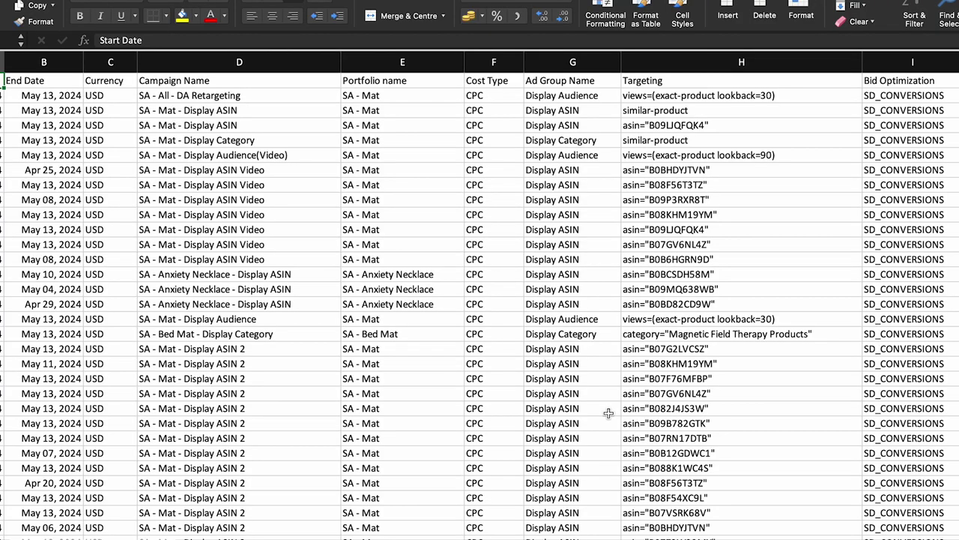
pyautogui.hscroll(1, 608, 413)
pyautogui.hscroll(10, 609, 411)
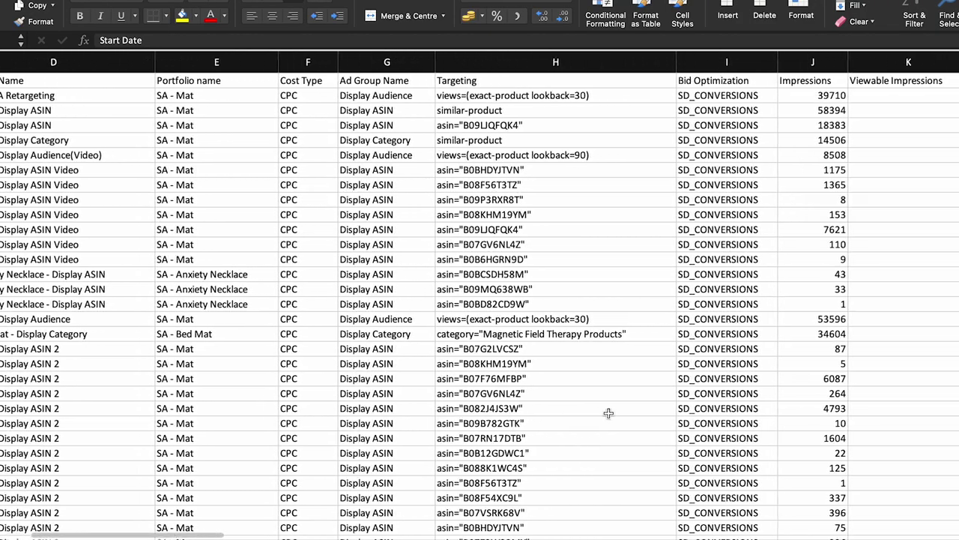
pyautogui.hscroll(5, 609, 412)
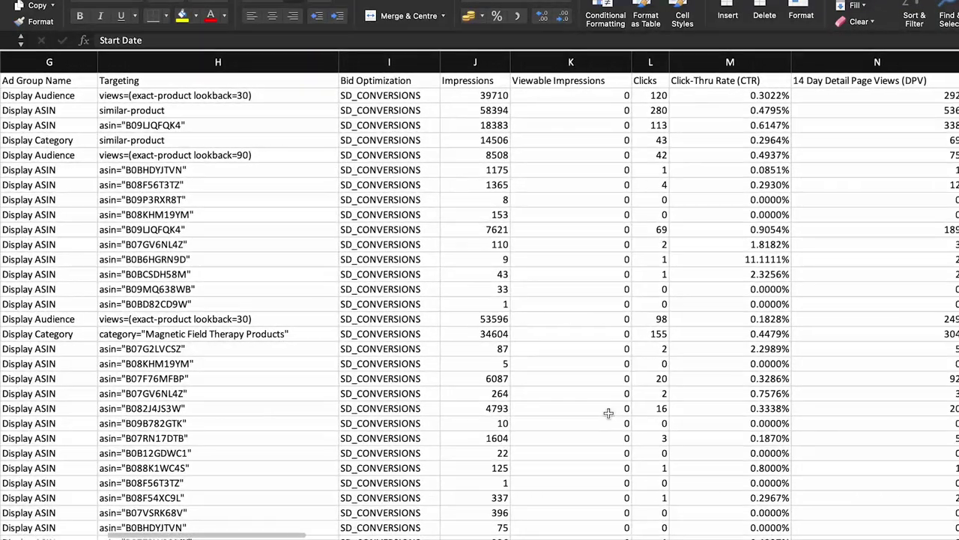
pyautogui.hscroll(3, 608, 413)
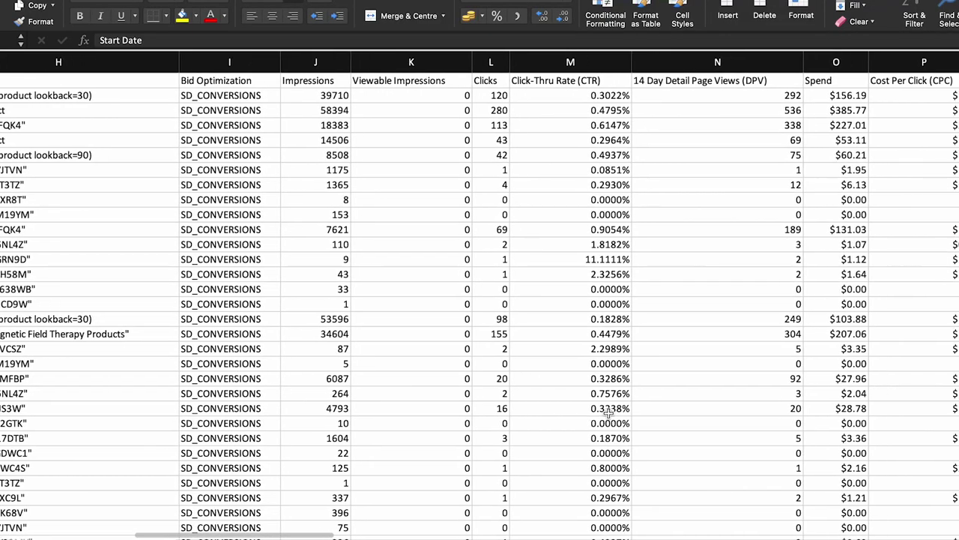
pyautogui.hscroll(4, 609, 413)
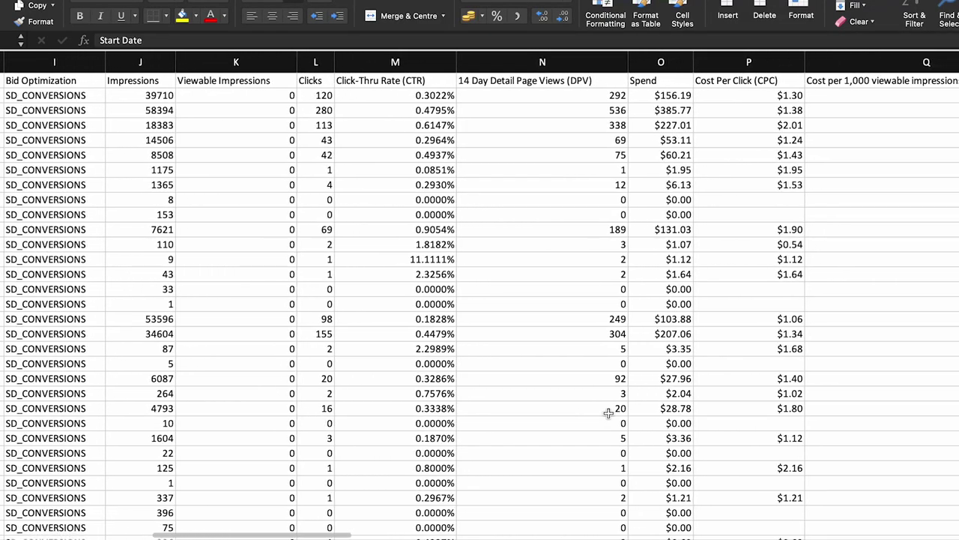
pyautogui.hscroll(3, 608, 413)
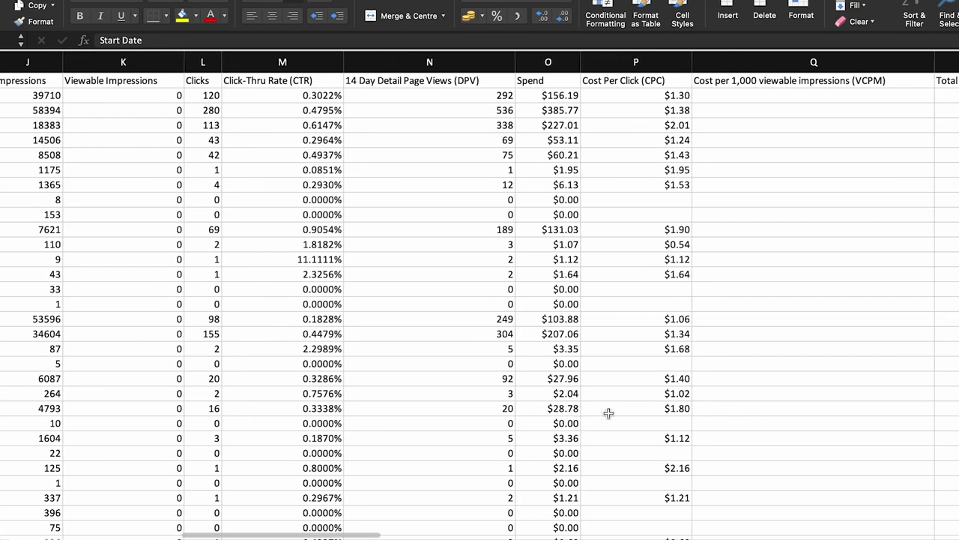
# Step: Examine the display targets' VCPM, ACOS, ROAS, 14-day total orders, units and sales, and new-to-brand orders, sales and units
pyautogui.hscroll(8, 608, 413)
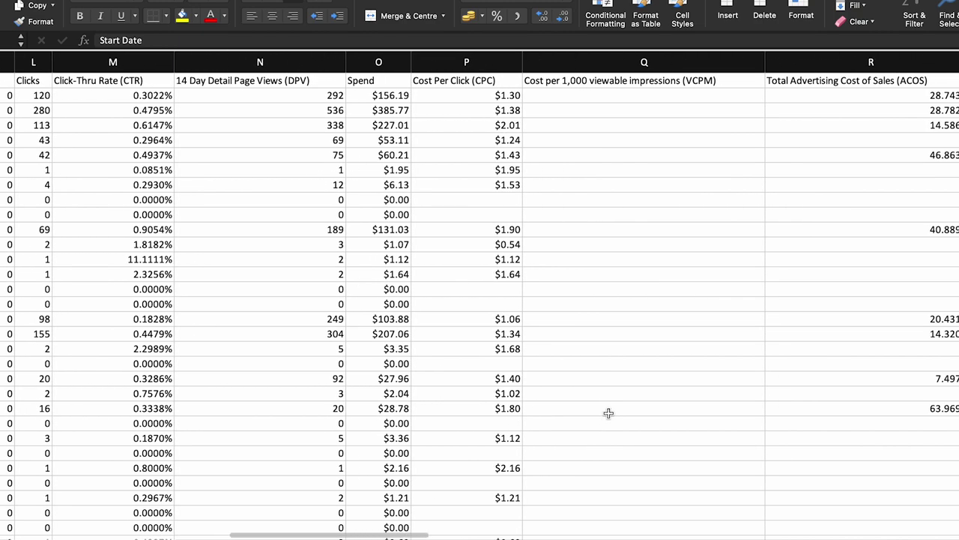
pyautogui.hscroll(11, 609, 413)
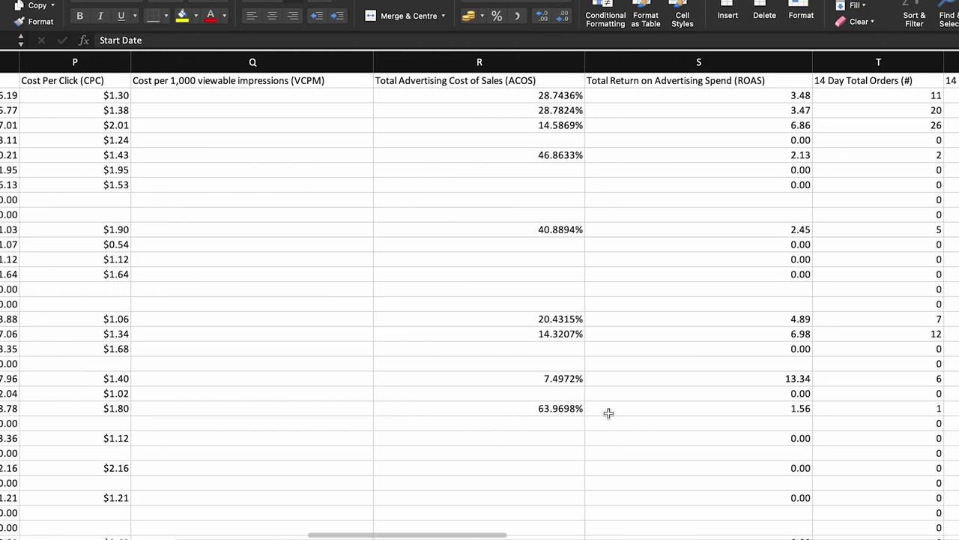
pyautogui.hscroll(8, 608, 413)
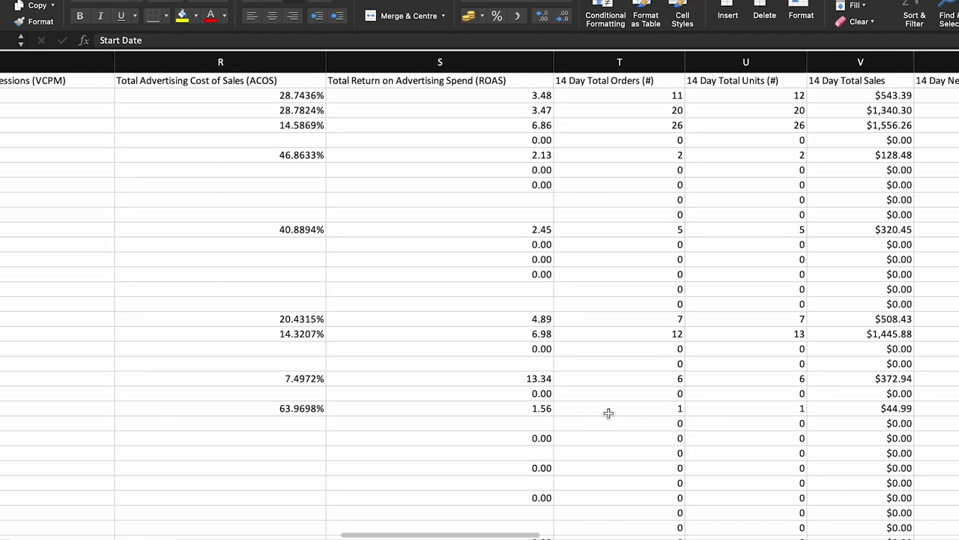
pyautogui.hscroll(6, 609, 413)
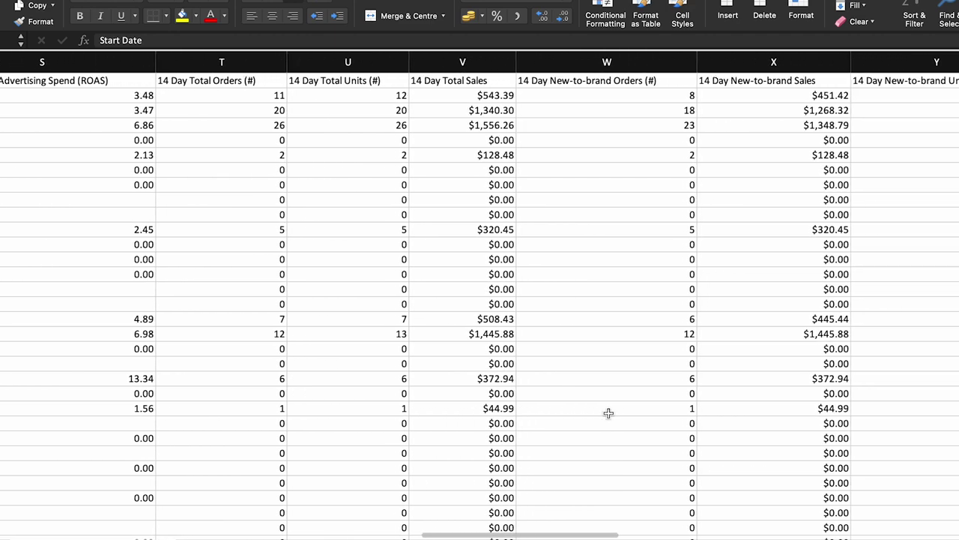
pyautogui.hscroll(7, 609, 413)
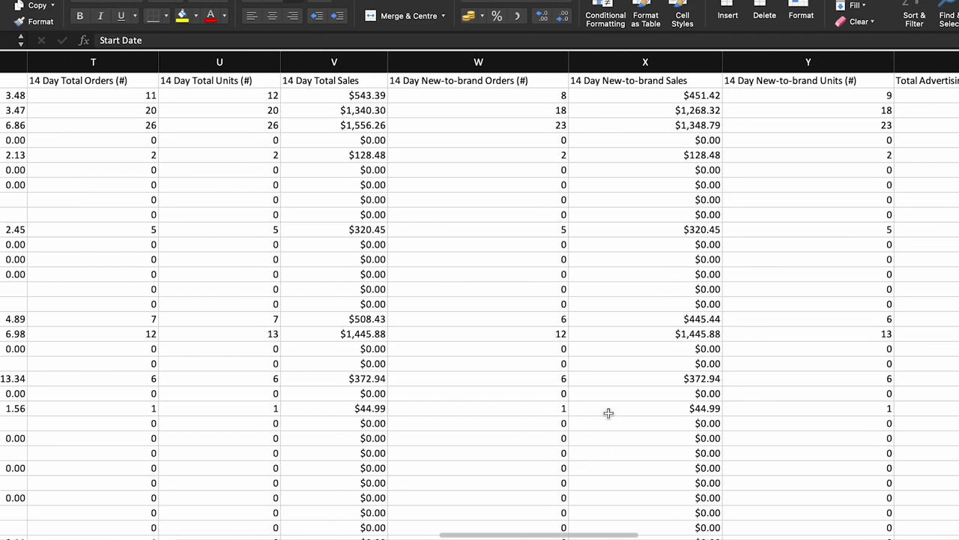
pyautogui.hscroll(8, 608, 413)
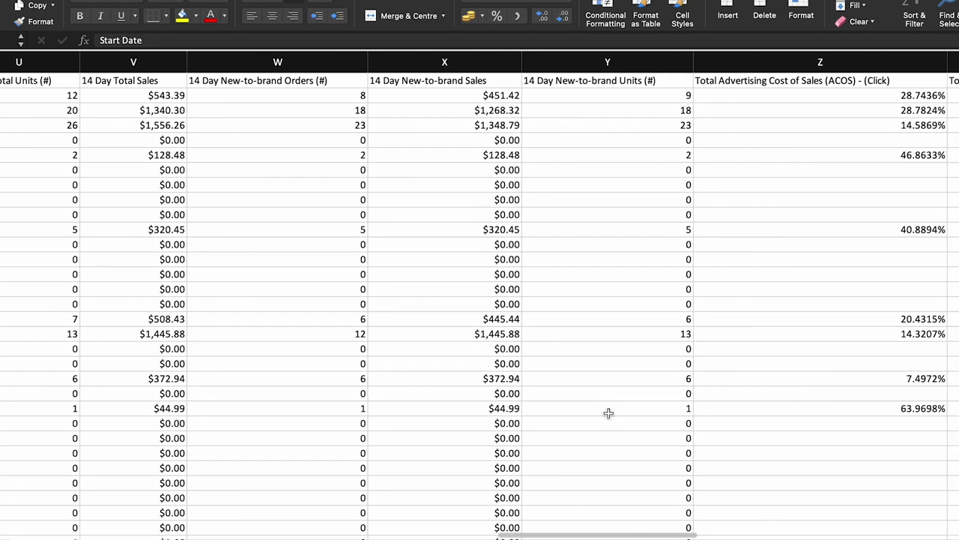
# Step: Examine the display targets' click-based ACOS and ROAS, 14-day total orders, units and sales, and new-to-brand orders, sales and units
pyautogui.hscroll(3, 608, 412)
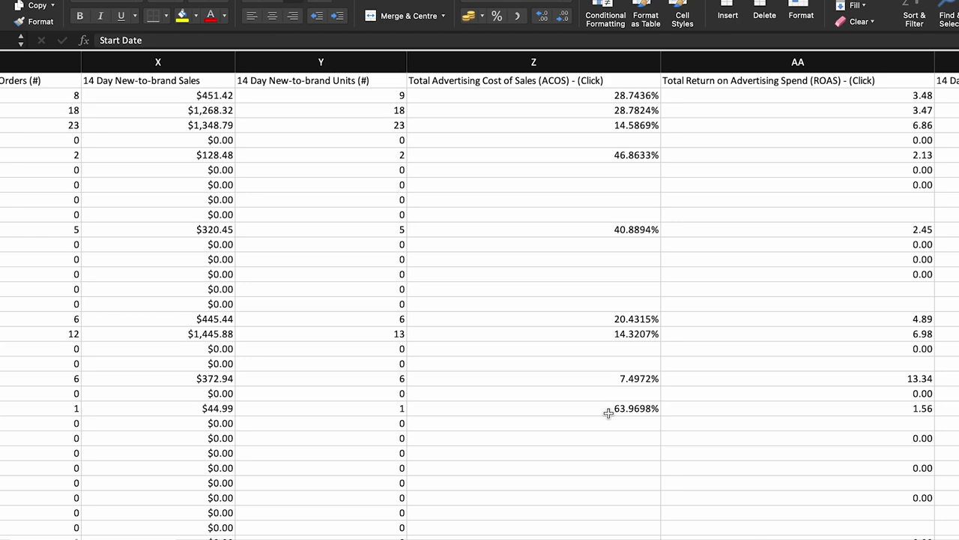
pyautogui.hscroll(5, 609, 413)
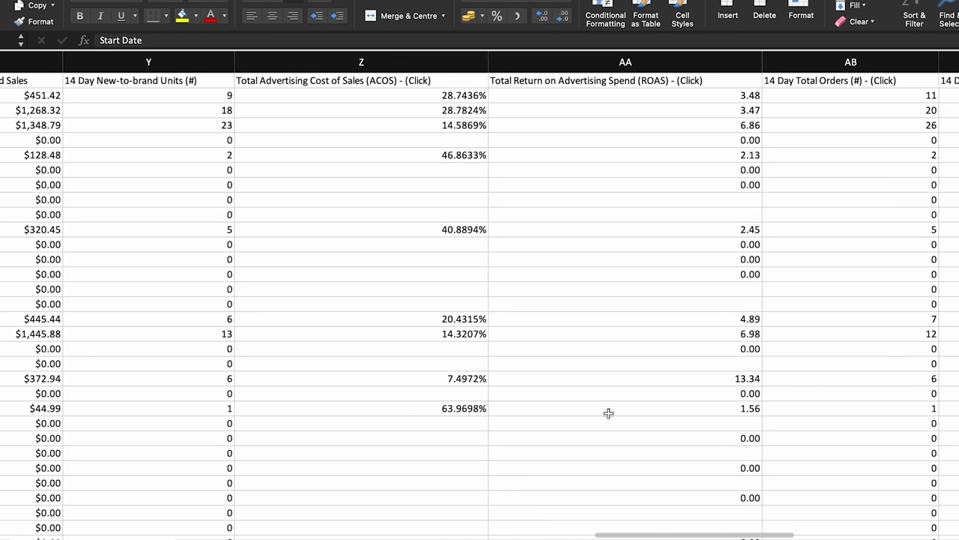
pyautogui.hscroll(6, 608, 413)
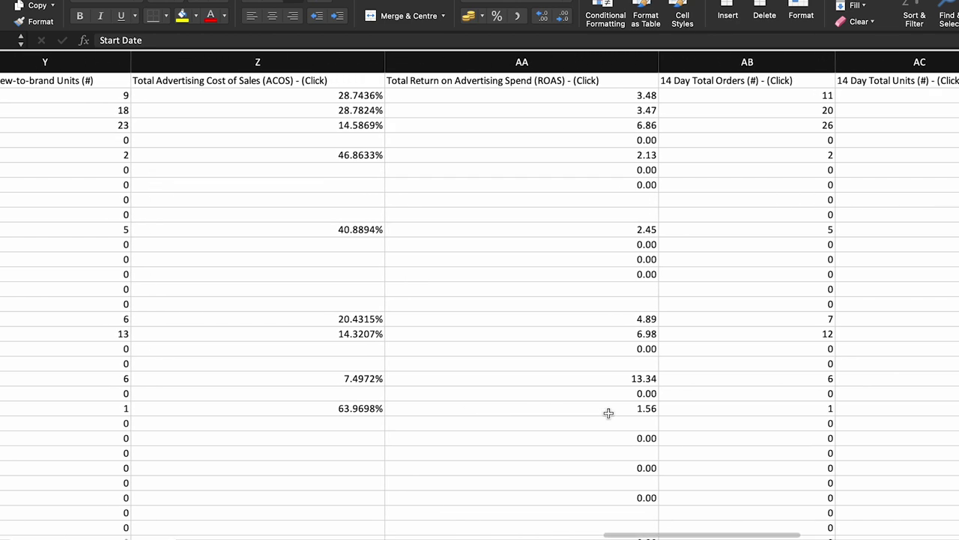
pyautogui.hscroll(5, 608, 413)
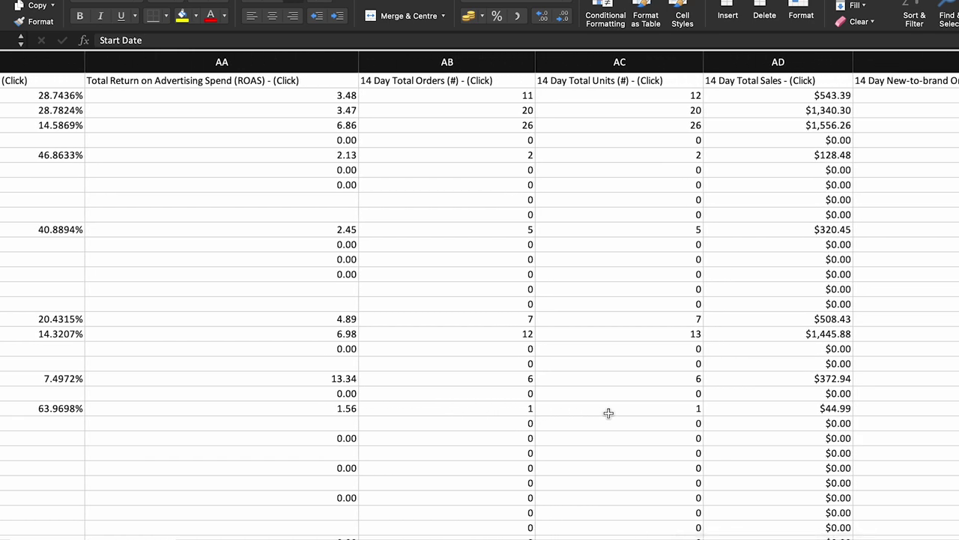
pyautogui.hscroll(2, 609, 413)
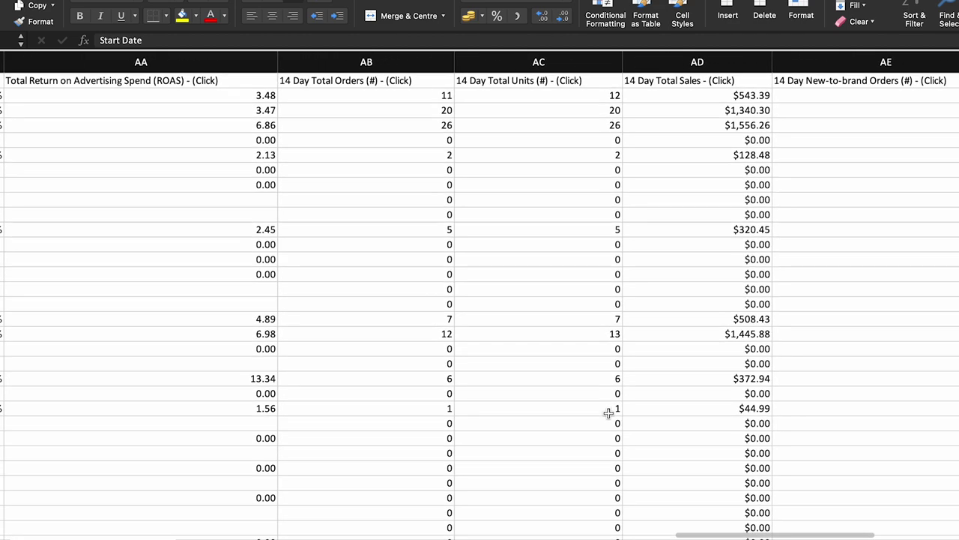
pyautogui.hscroll(4, 608, 413)
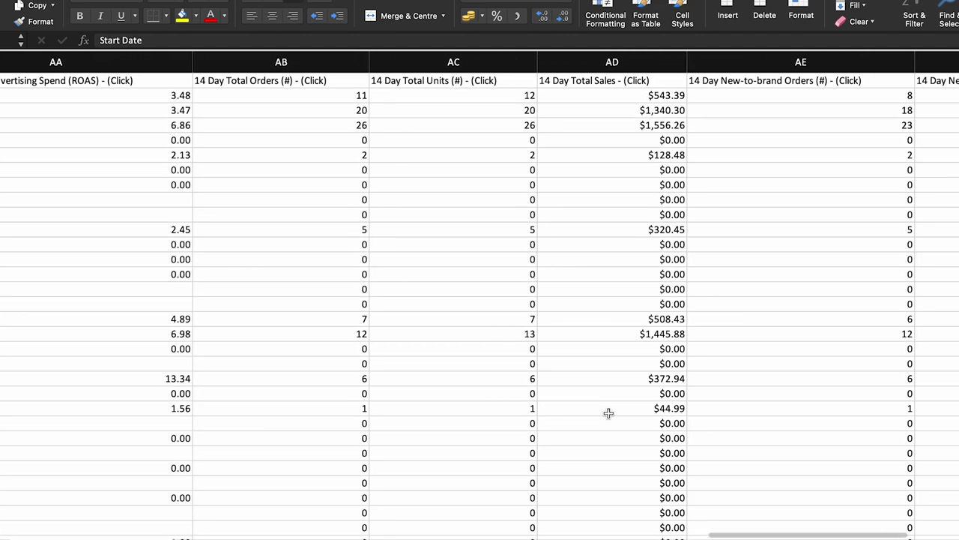
pyautogui.hscroll(4, 608, 413)
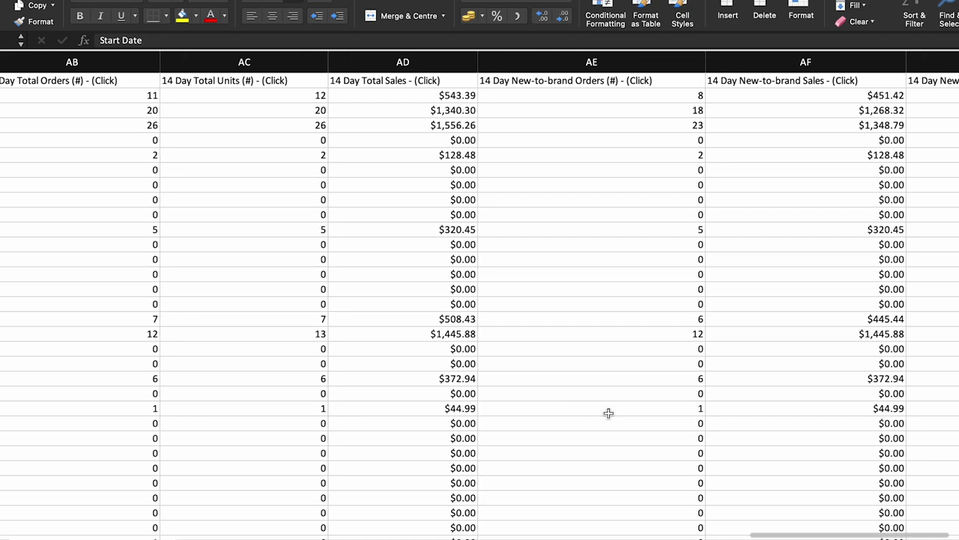
pyautogui.hscroll(2, 609, 413)
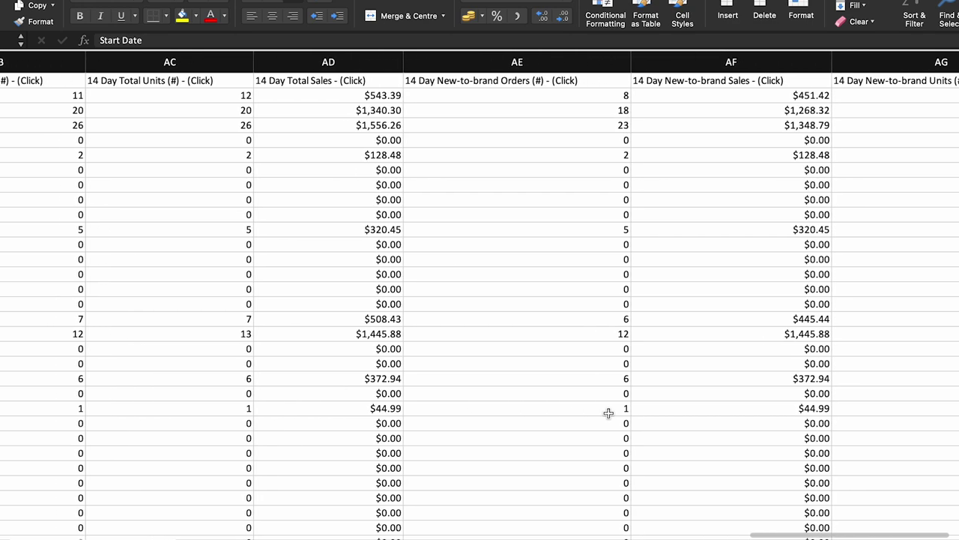
pyautogui.hscroll(4, 608, 413)
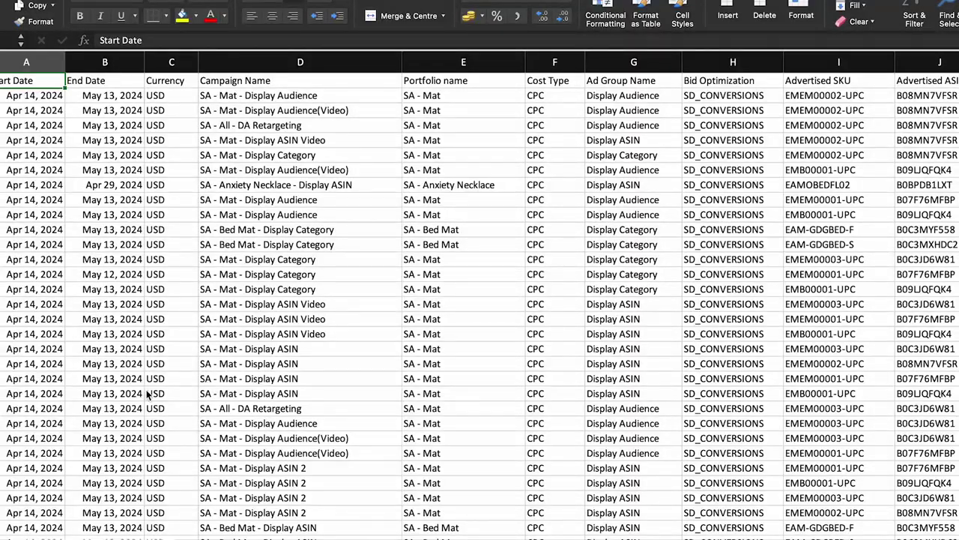
# Step: Review the display advertised product report's campaign, ad group, bid optimization, SKU and ASIN details, impressions, clicks, CTR, detail page views, spend and CPC
pyautogui.hscroll(5, 680, 413)
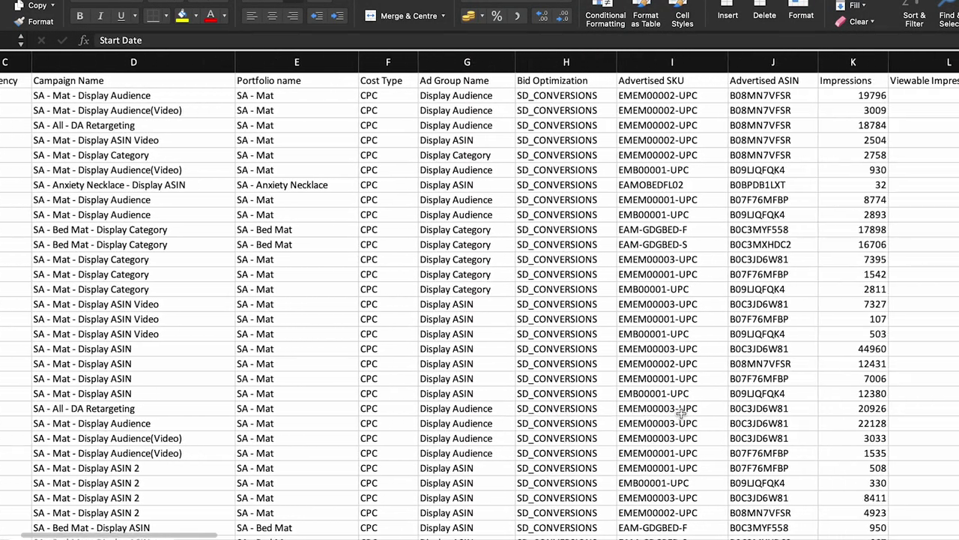
pyautogui.hscroll(2, 680, 413)
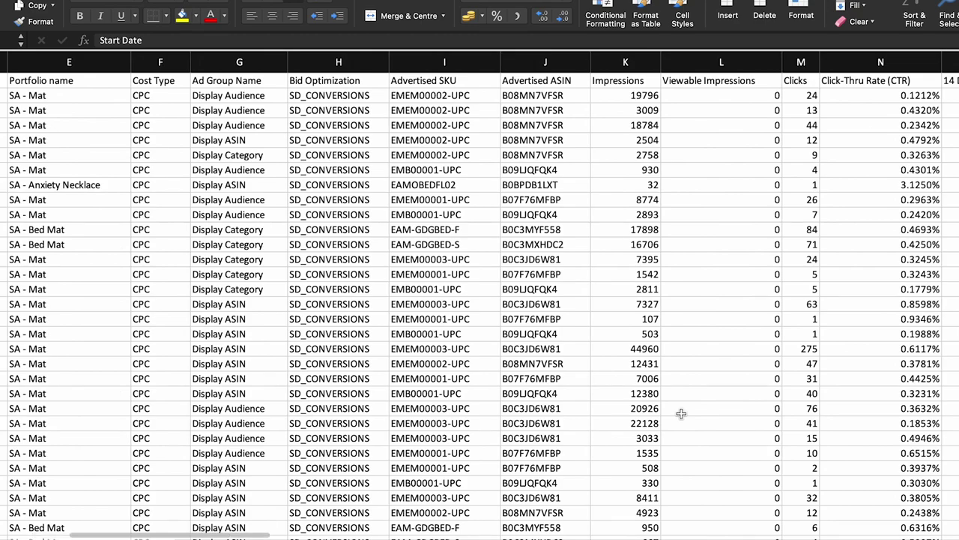
pyautogui.hscroll(3, 680, 412)
pyautogui.hscroll(2, 681, 413)
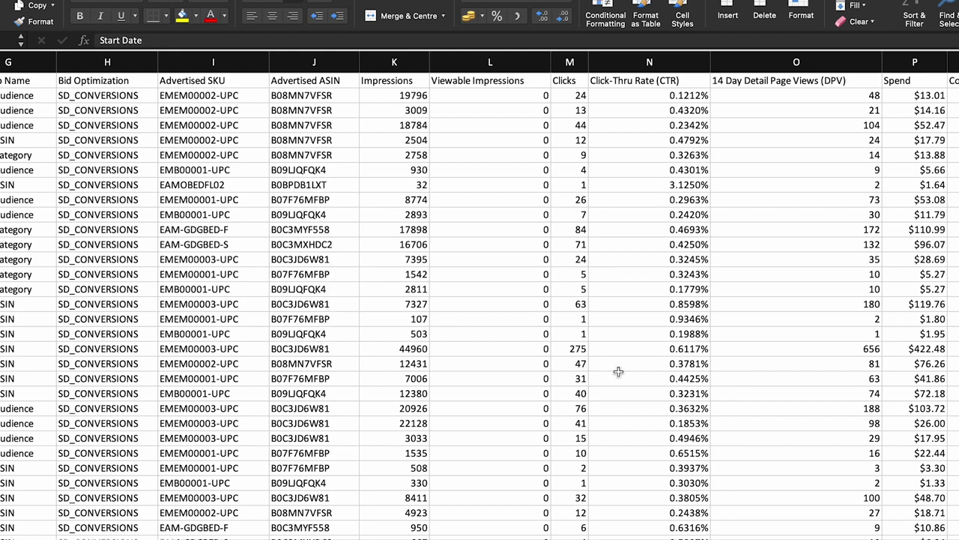
pyautogui.hscroll(5, 723, 337)
pyautogui.hscroll(8, 723, 338)
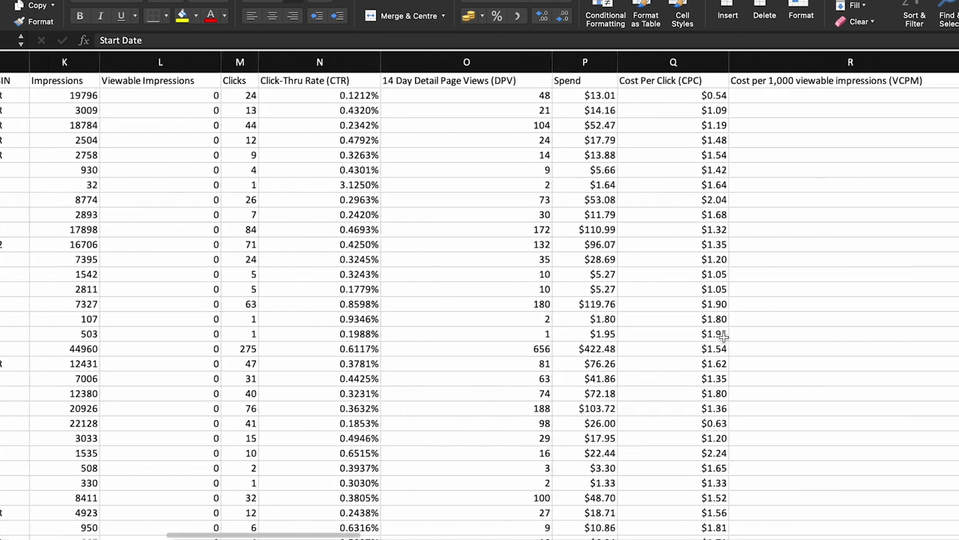
# Step: Examine the advertised products' VCPM, ACOS, ROAS, and 14-day total orders, units and sales
pyautogui.hscroll(6, 723, 337)
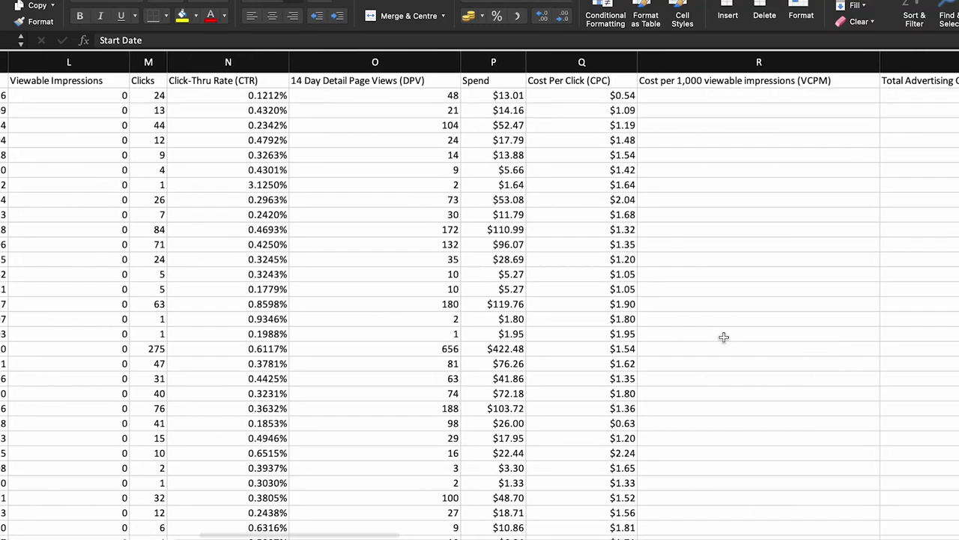
pyautogui.hscroll(6, 723, 337)
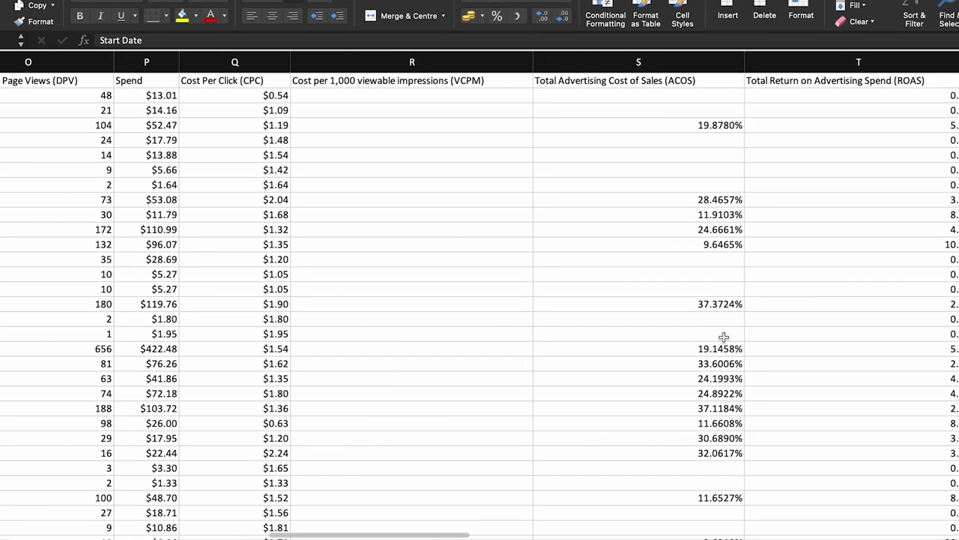
pyautogui.hscroll(2, 723, 337)
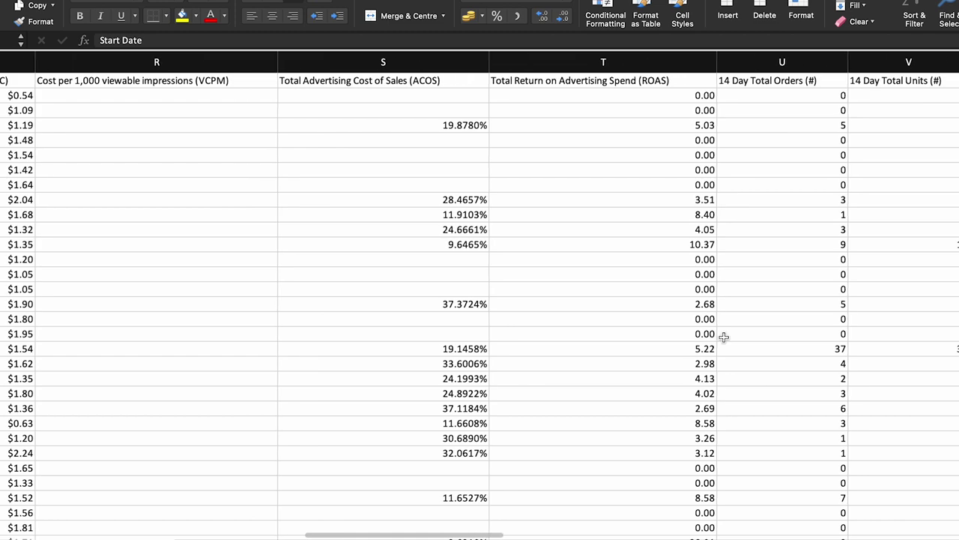
pyautogui.hscroll(4, 723, 337)
pyautogui.hscroll(4, 723, 337)
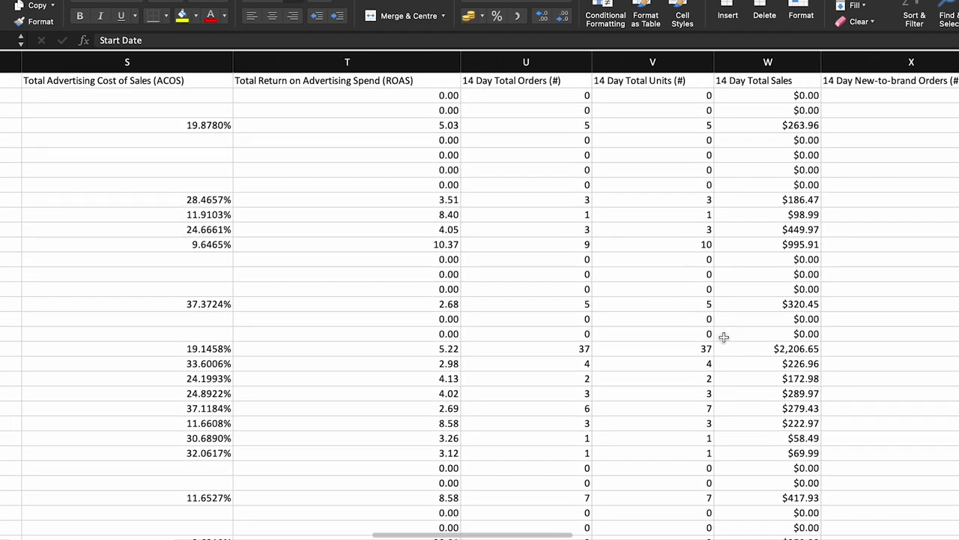
# Step: Return to the advertised SKU and ASIN columns and look through the product rows' impressions, clicks, CTR, detail page views and spend
pyautogui.hscroll(-10, 723, 337)
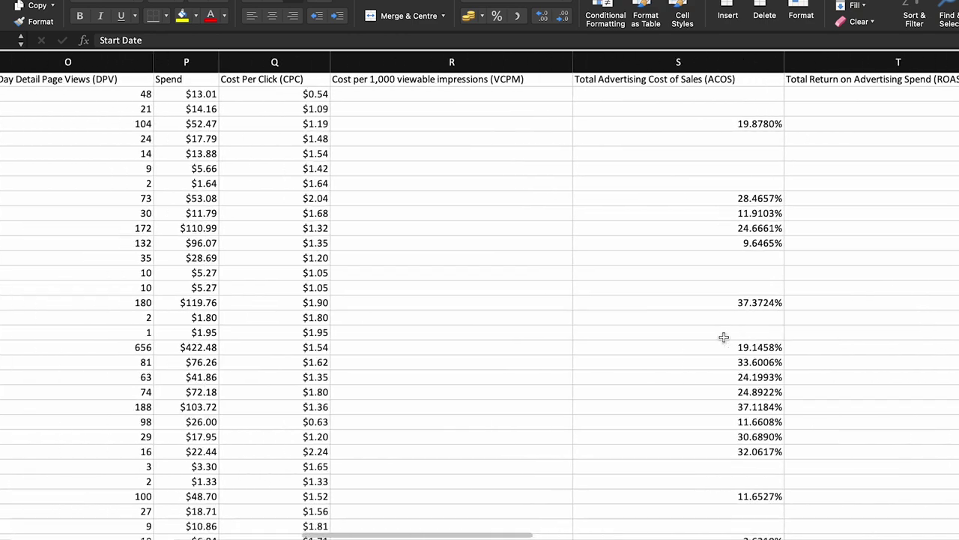
pyautogui.hscroll(-14, 723, 338)
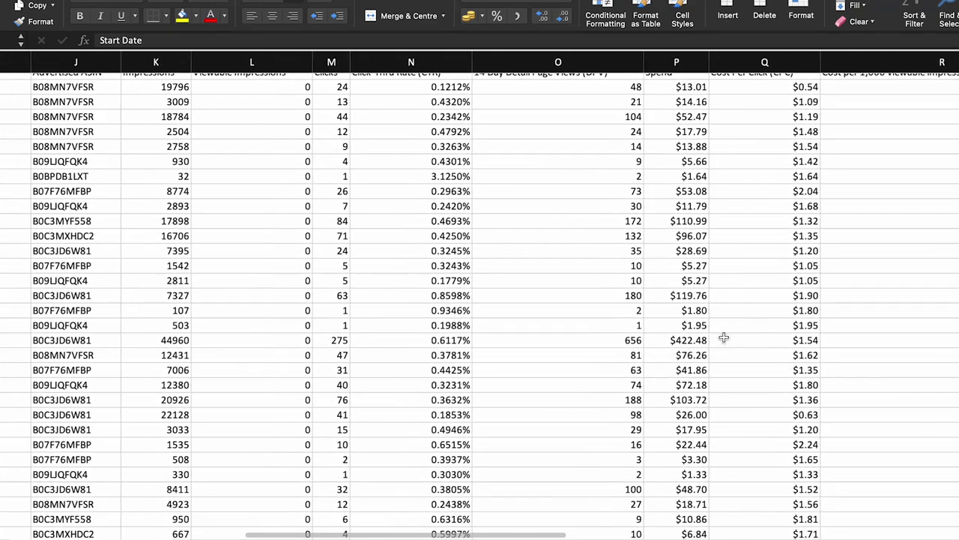
pyautogui.hscroll(-1, 724, 337)
pyautogui.hscroll(-2, 723, 338)
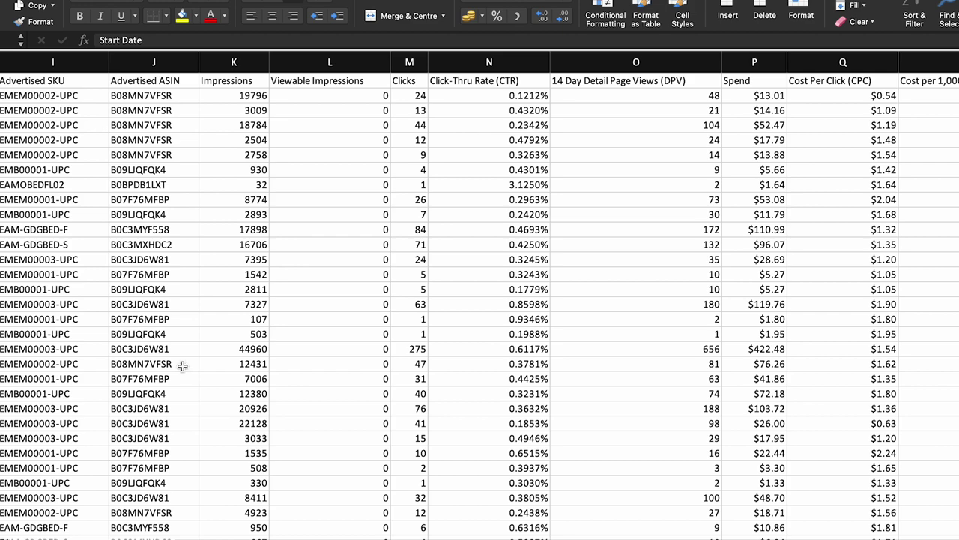
pyautogui.scroll(-3, 182, 365)
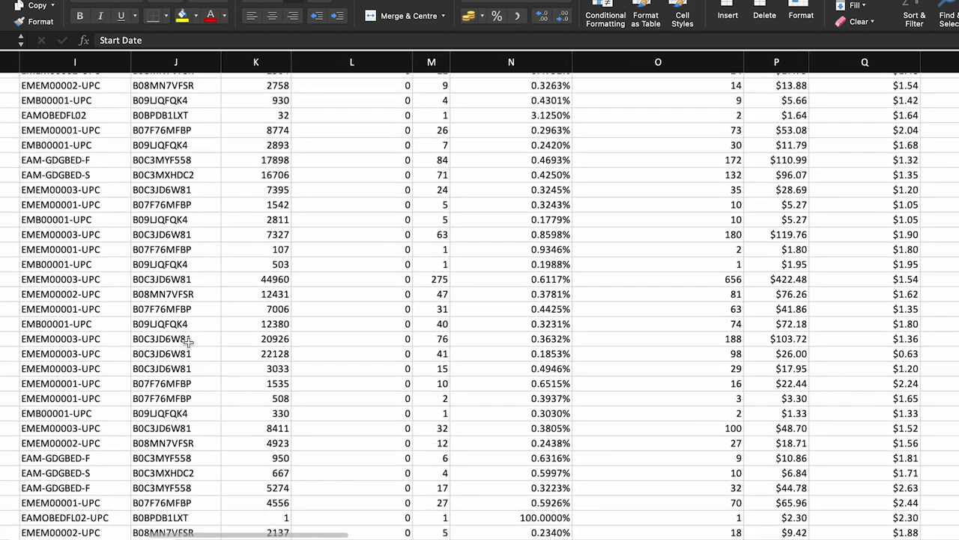
pyautogui.hscroll(-1, 182, 365)
pyautogui.scroll(5, 188, 343)
pyautogui.hscroll(1, 189, 343)
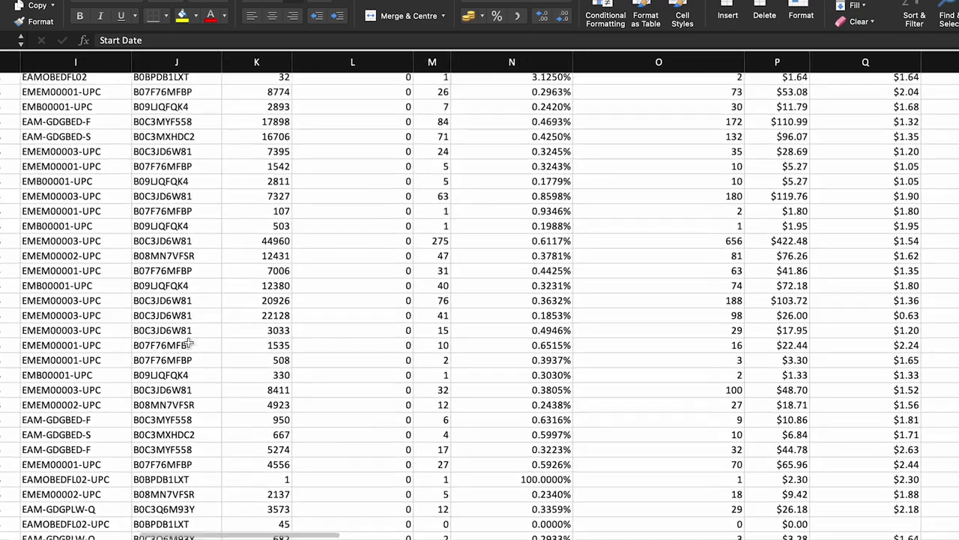
pyautogui.scroll(-1, 193, 349)
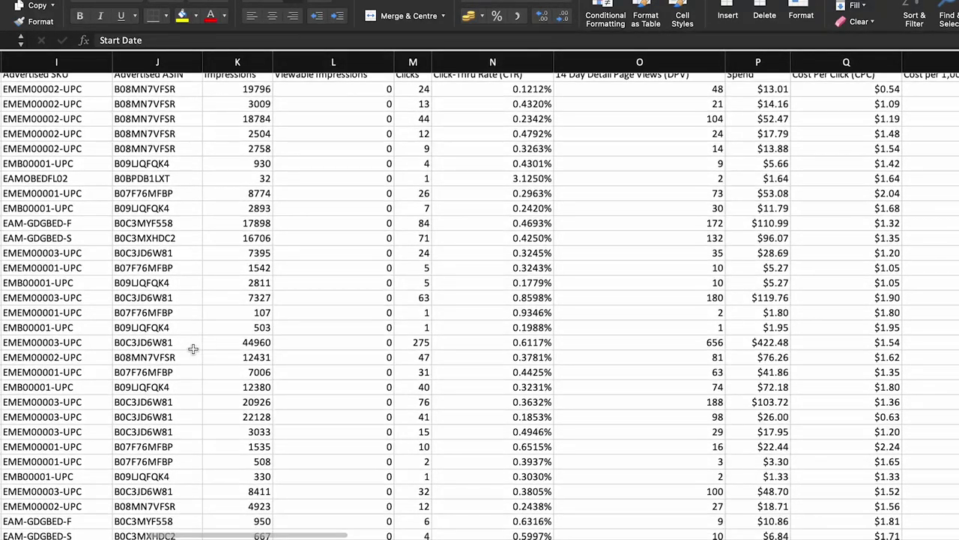
# Step: Review the display purchased product report's campaign, portfolio, ad group and bid optimization details alongside the advertised SKU, advertised ASIN and purchased ASIN
pyautogui.hscroll(1, 192, 358)
pyautogui.hscroll(1, 193, 358)
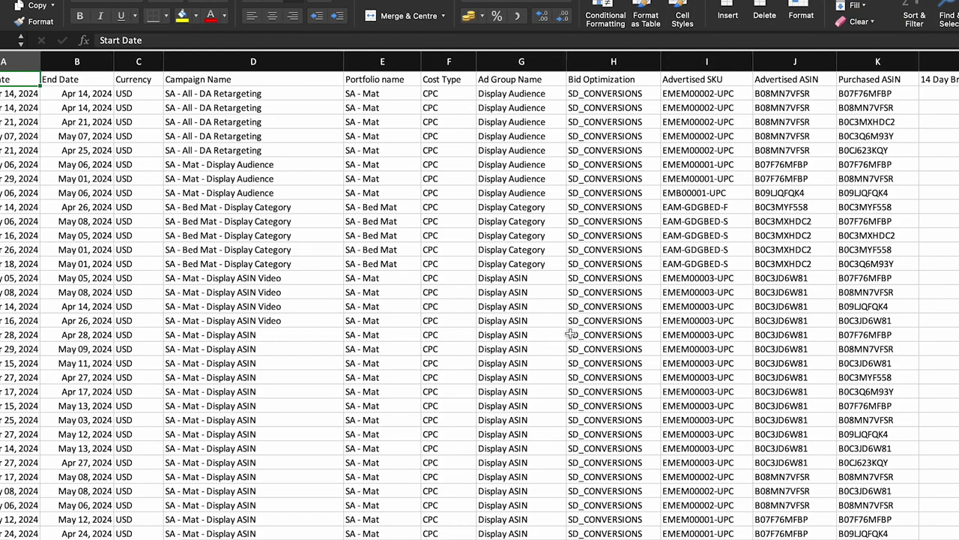
pyautogui.hscroll(3, 571, 335)
pyautogui.hscroll(2, 571, 334)
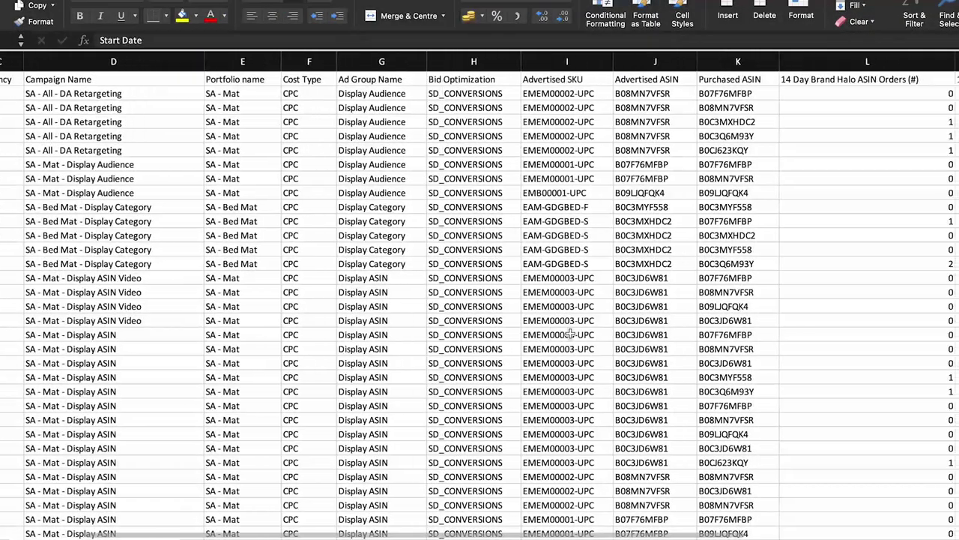
pyautogui.hscroll(2, 571, 334)
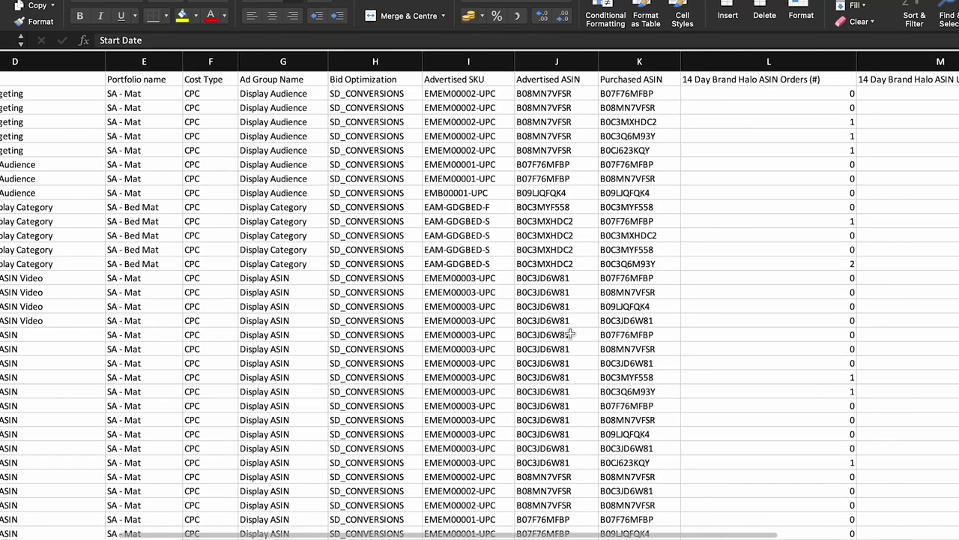
pyautogui.hscroll(-1, 571, 335)
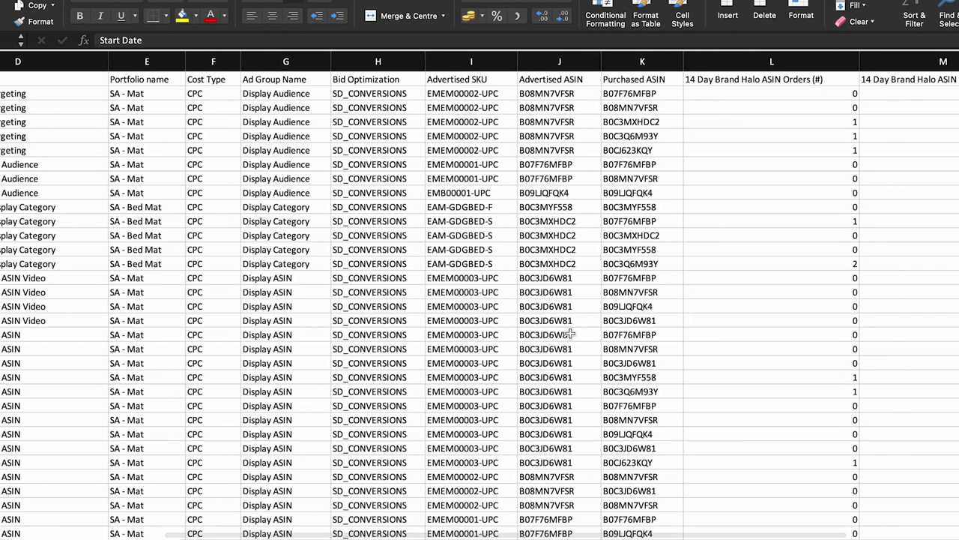
pyautogui.hscroll(-1, 571, 334)
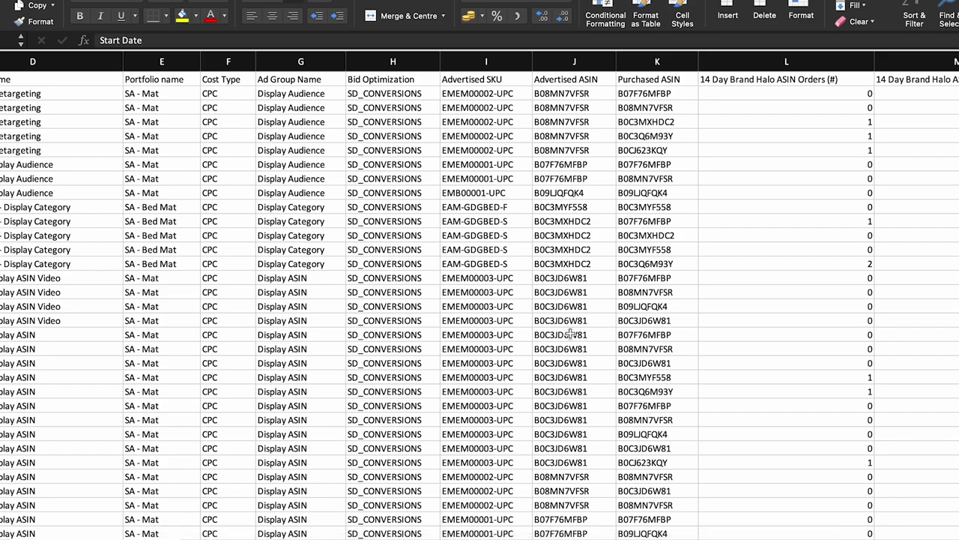
# Step: Examine the purchased ASINs' 14-day brand halo orders, units and sales against the advertised ASINs
pyautogui.hscroll(6, 571, 334)
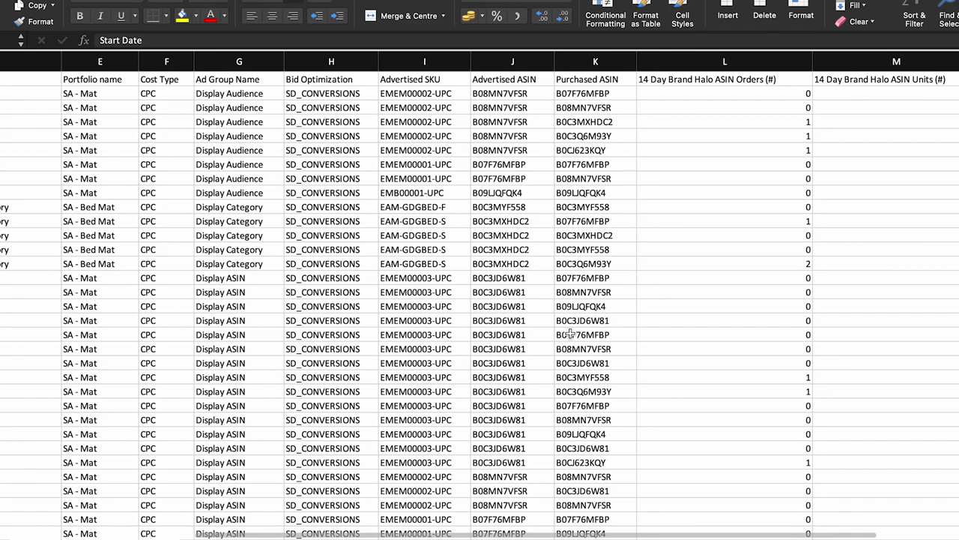
pyautogui.hscroll(5, 570, 333)
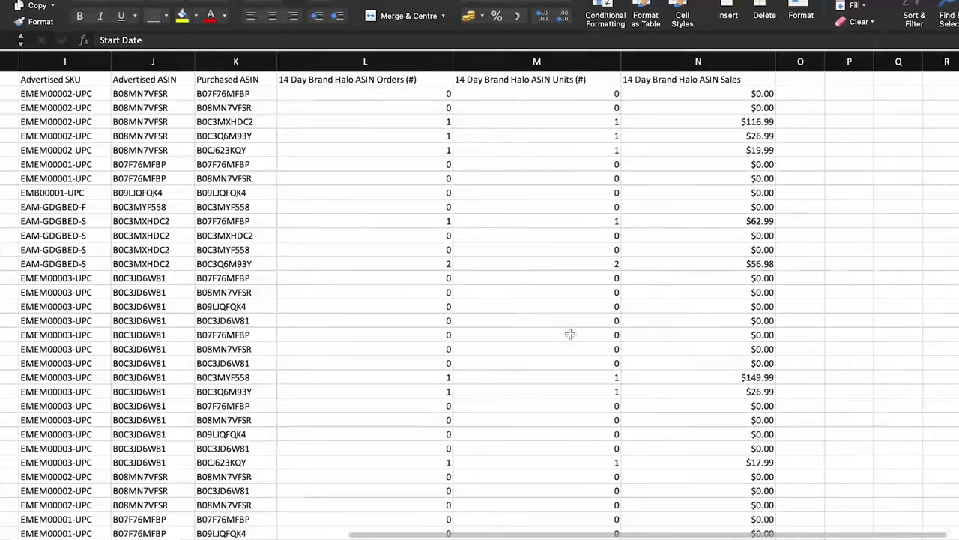
pyautogui.hscroll(-4, 570, 334)
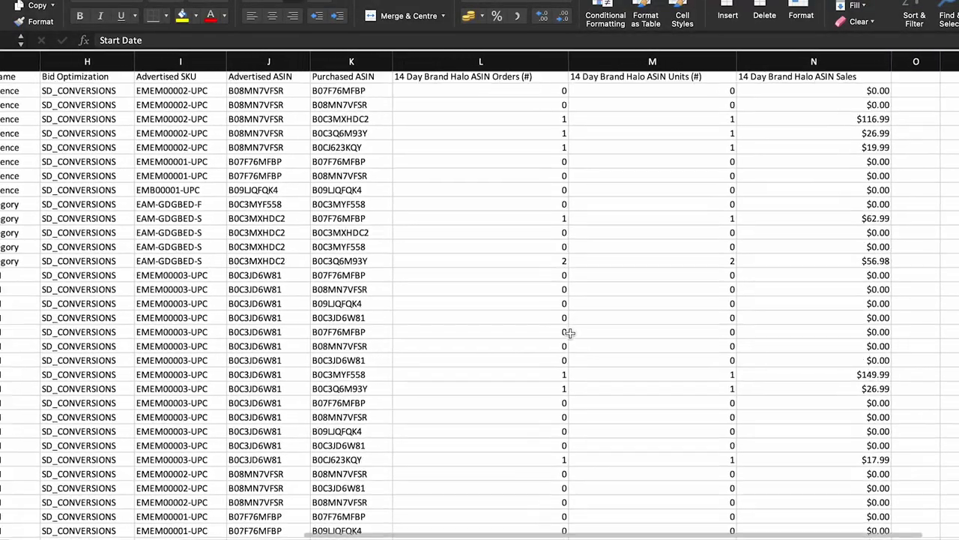
pyautogui.hscroll(-1, 570, 333)
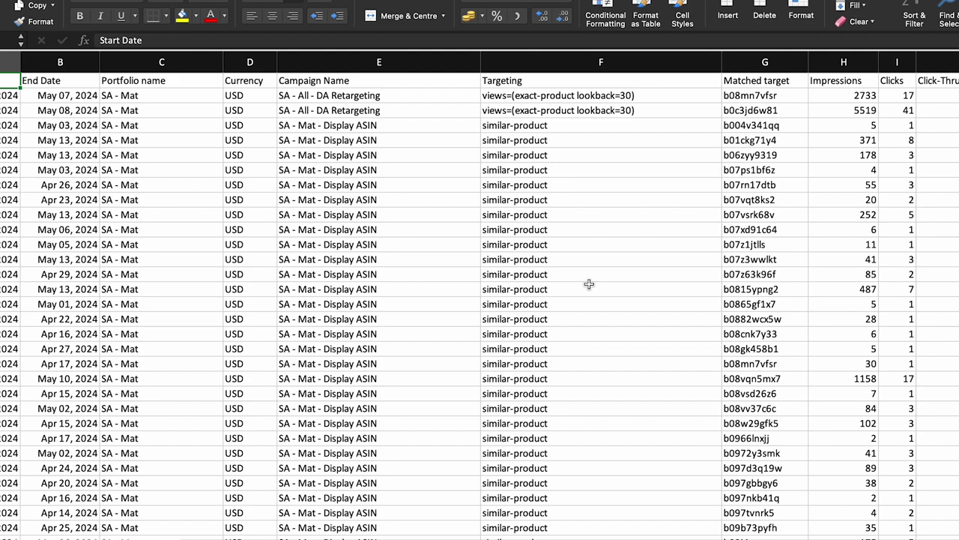
# Step: Review the display matched target report's campaigns, targeting, matched targets, impressions, clicks, CTR, CPC and spend
pyautogui.hscroll(5, 589, 283)
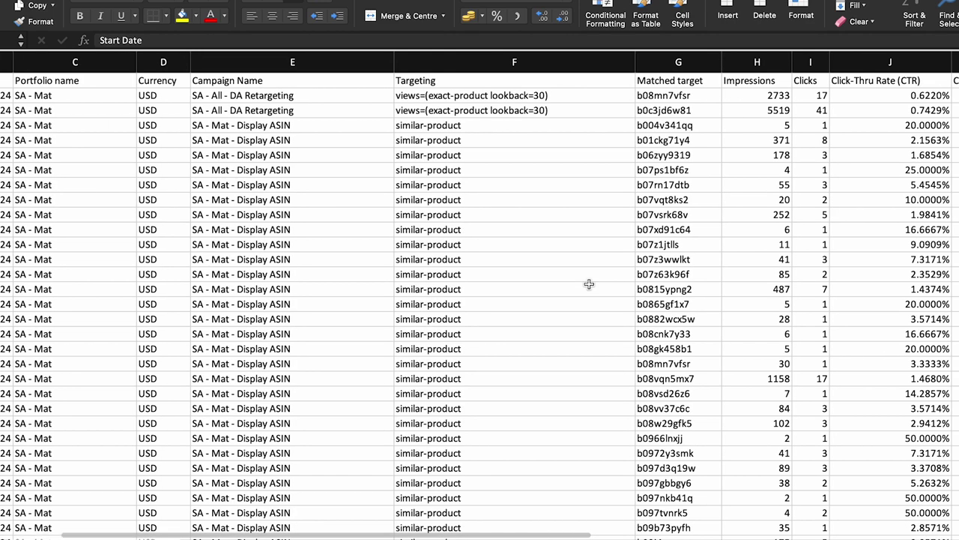
pyautogui.hscroll(2, 589, 283)
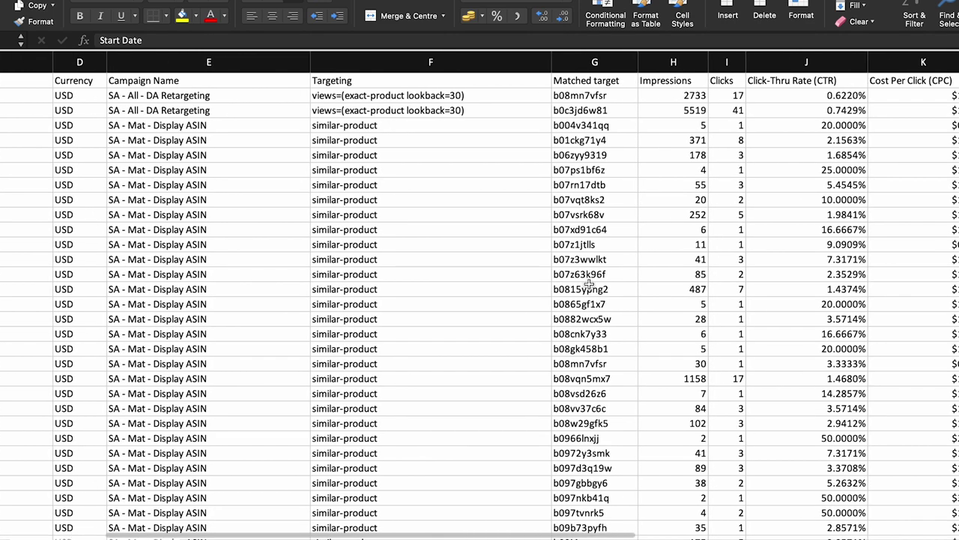
pyautogui.hscroll(3, 589, 283)
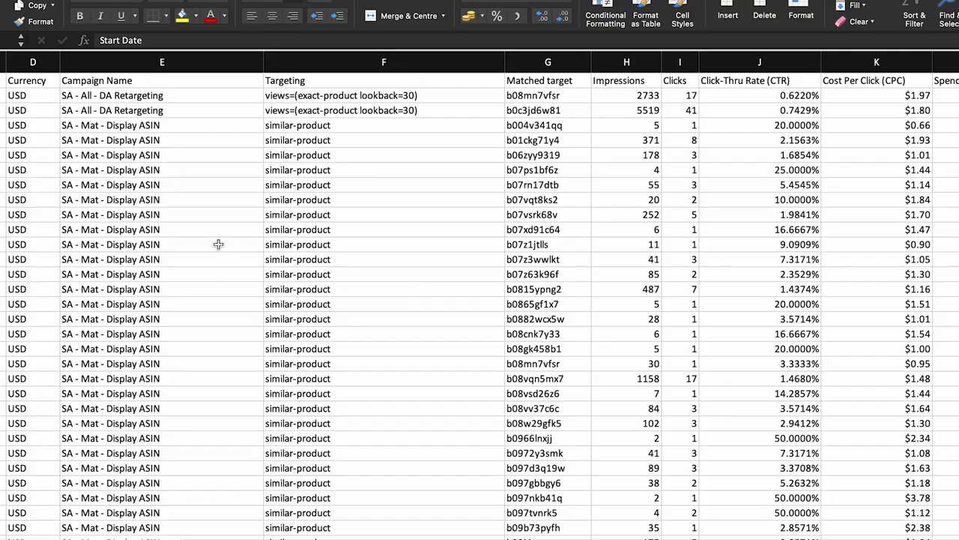
pyautogui.hscroll(-5, 219, 244)
pyautogui.hscroll(8, 218, 244)
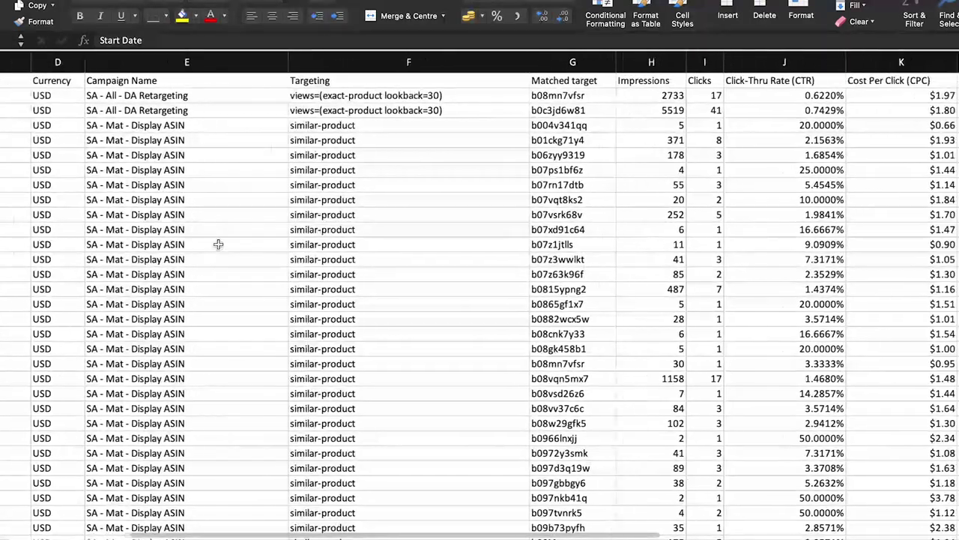
pyautogui.hscroll(2, 219, 244)
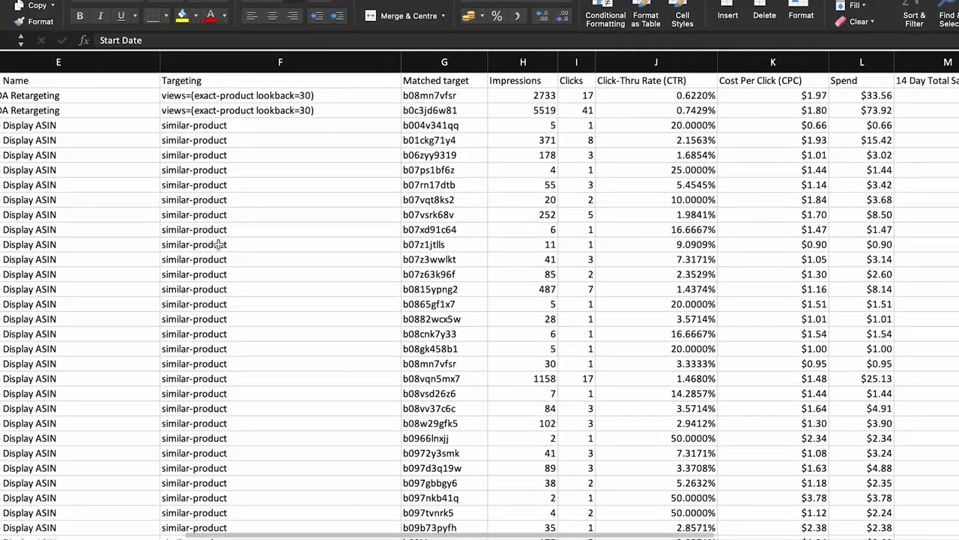
# Step: Examine the matched targets' 14-day total sales, ROAS, 14-day total orders and 14-day total units
pyautogui.hscroll(7, 218, 244)
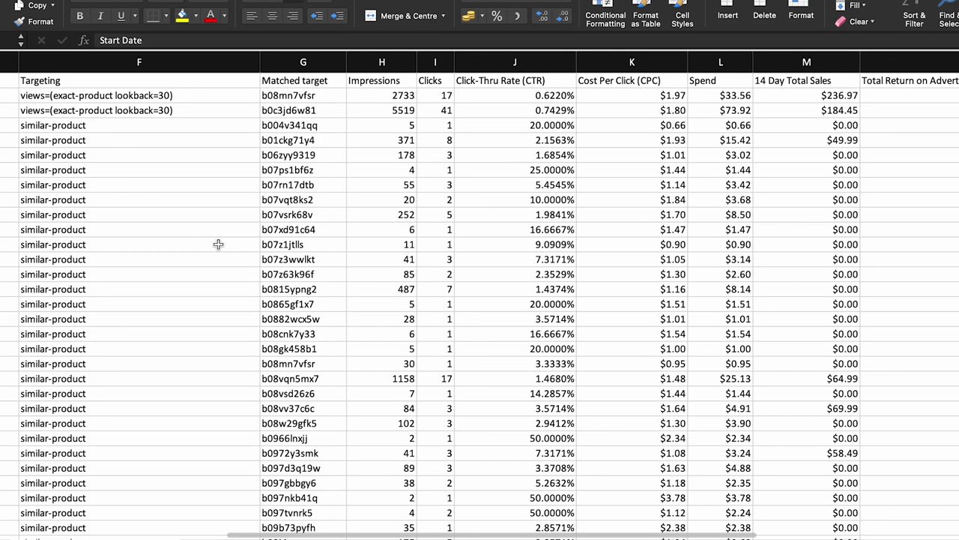
pyautogui.hscroll(3, 218, 245)
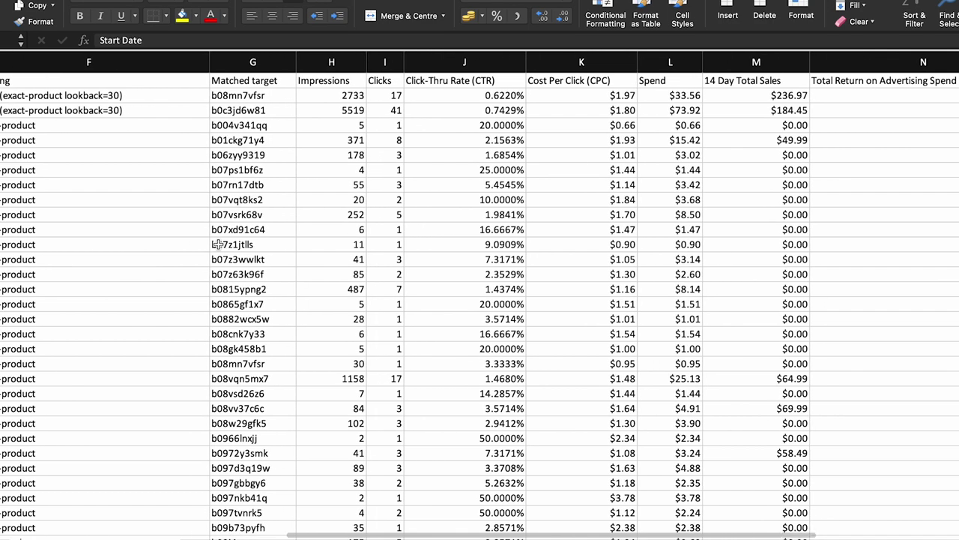
pyautogui.hscroll(6, 218, 245)
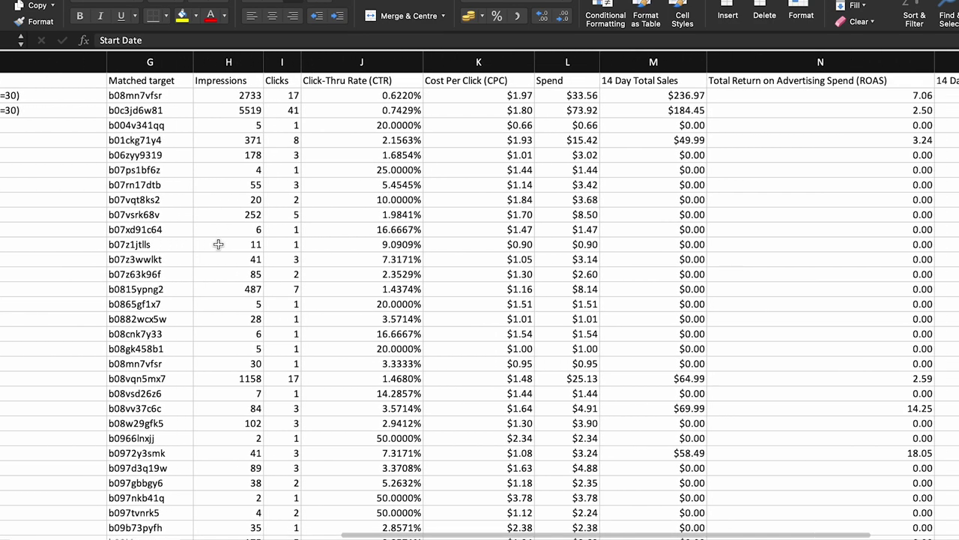
pyautogui.hscroll(1, 219, 244)
pyautogui.hscroll(4, 218, 244)
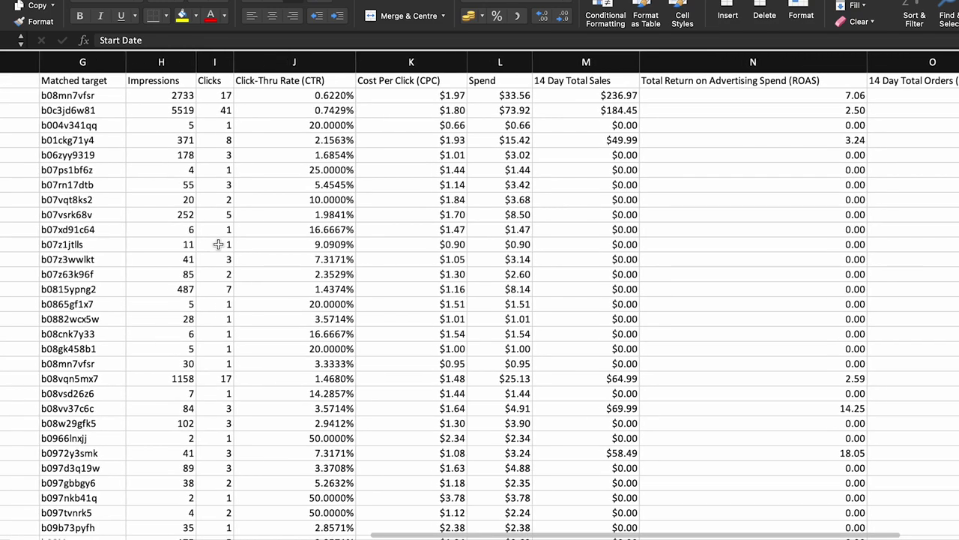
pyautogui.hscroll(4, 218, 245)
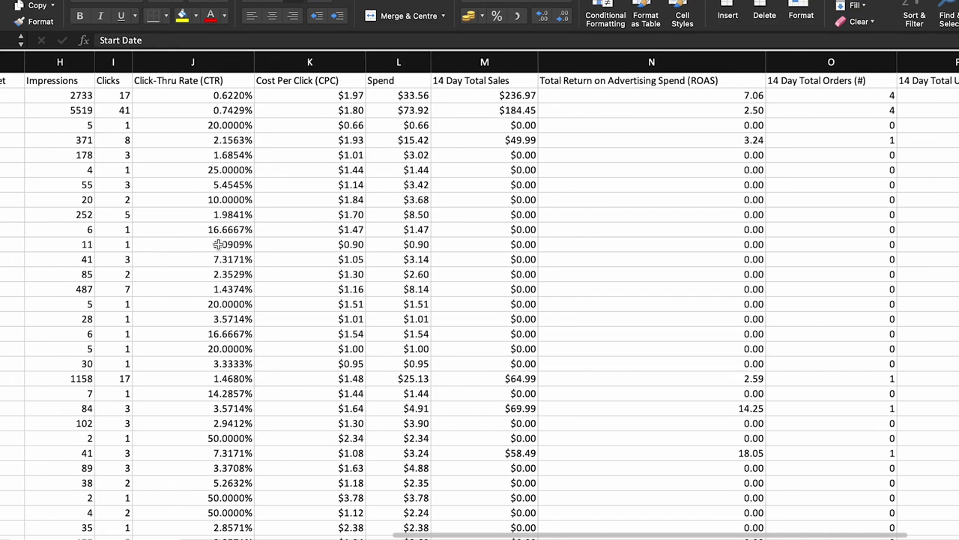
pyautogui.hscroll(2, 218, 244)
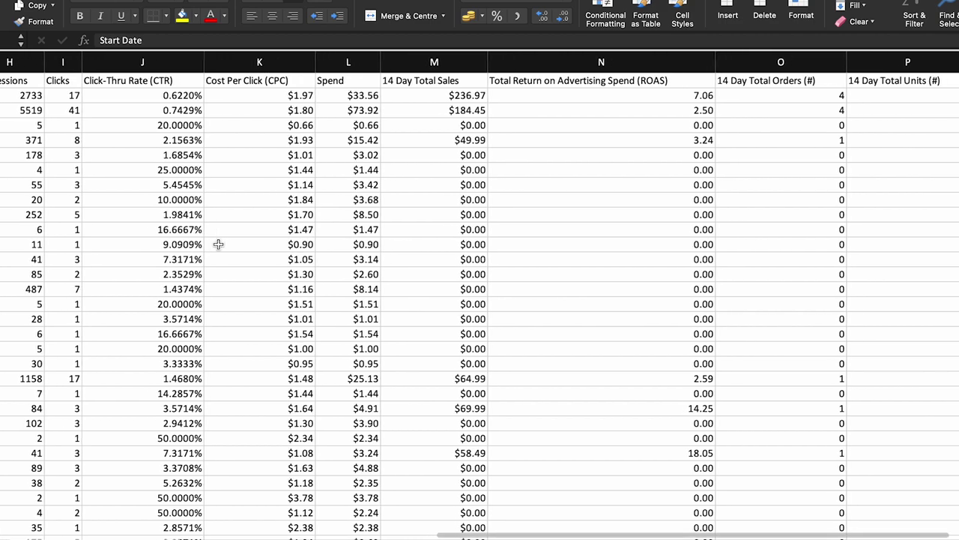
pyautogui.hscroll(4, 218, 244)
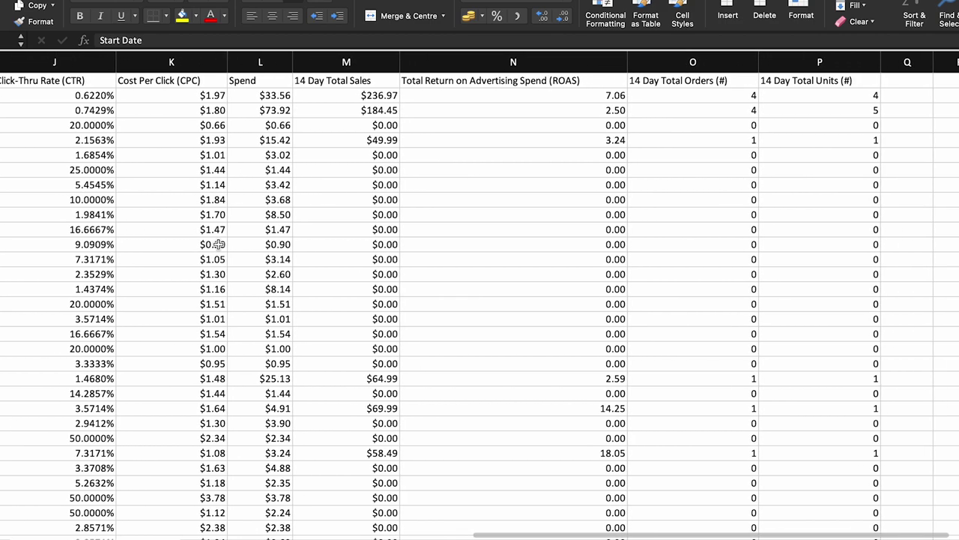
# Step: Return to the matched target column and look over its impressions, clicks, CTR, CPC and spend
pyautogui.hscroll(-6, 218, 244)
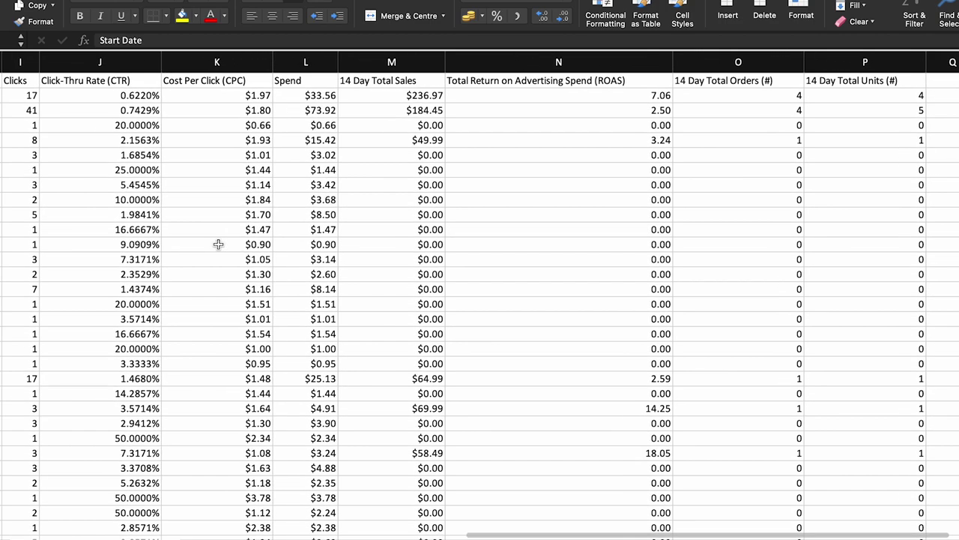
pyautogui.hscroll(-15, 219, 244)
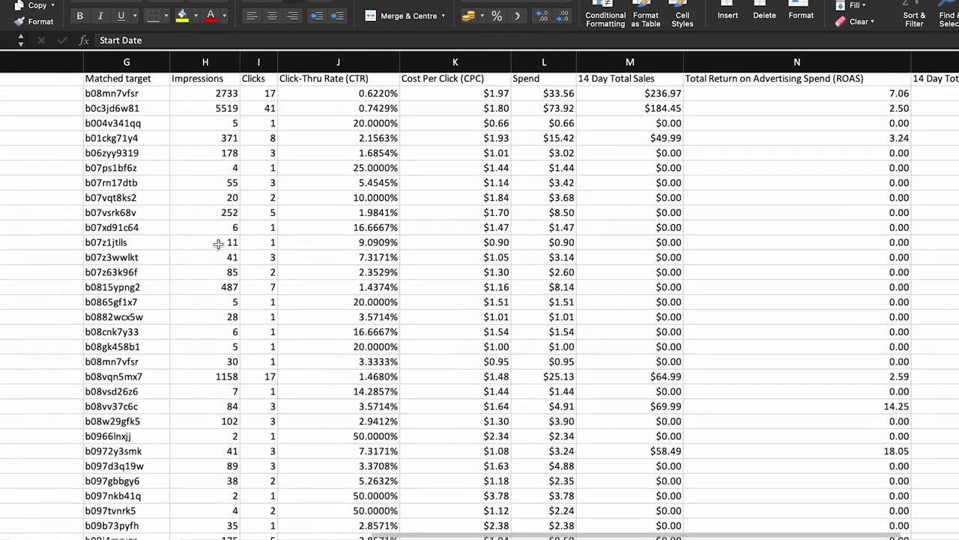
pyautogui.hscroll(-1, 218, 244)
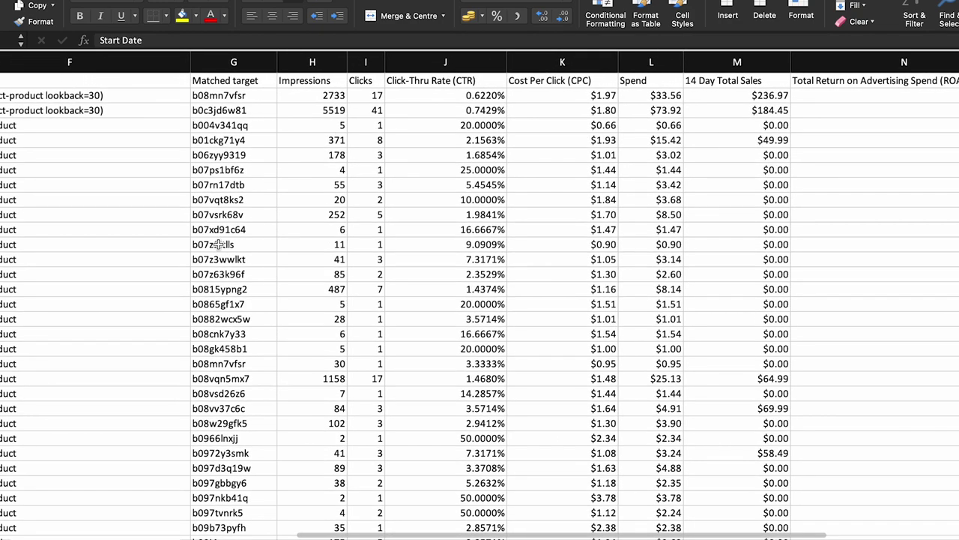
pyautogui.hscroll(-5, 218, 244)
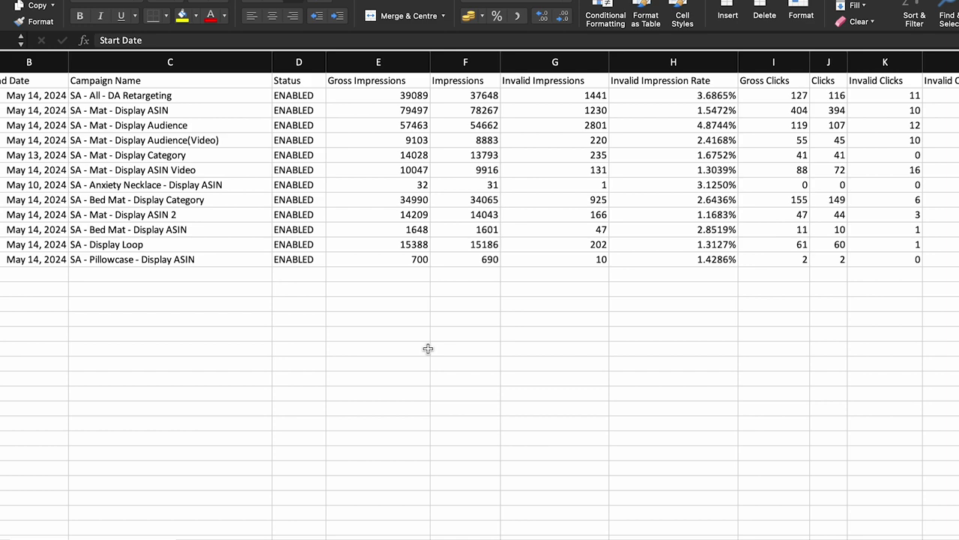
# Step: Review the display campaigns' gross and invalid traffic report, covering gross and invalid impressions, gross and invalid clicks, and their invalid rates
pyautogui.hscroll(5, 428, 348)
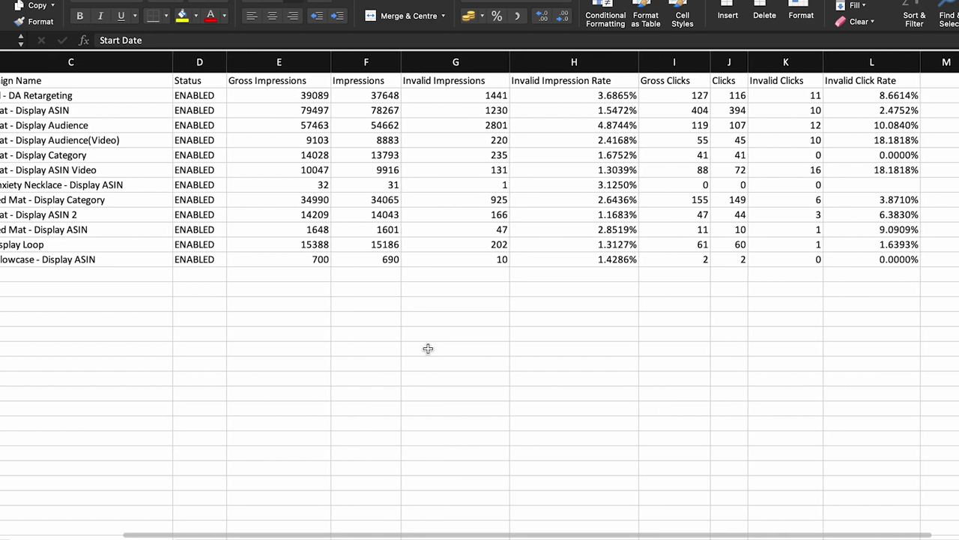
pyautogui.hscroll(-1, 428, 348)
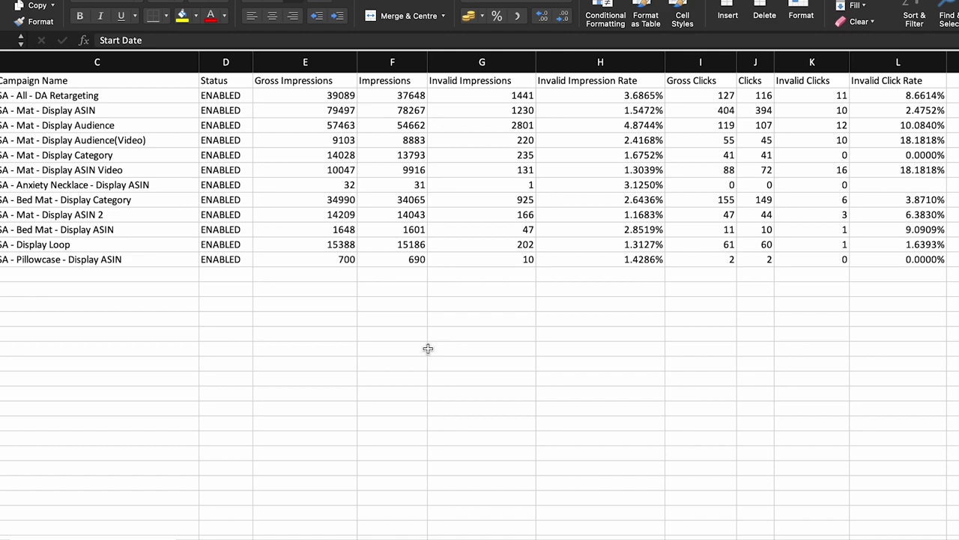
pyautogui.hscroll(-3, 428, 348)
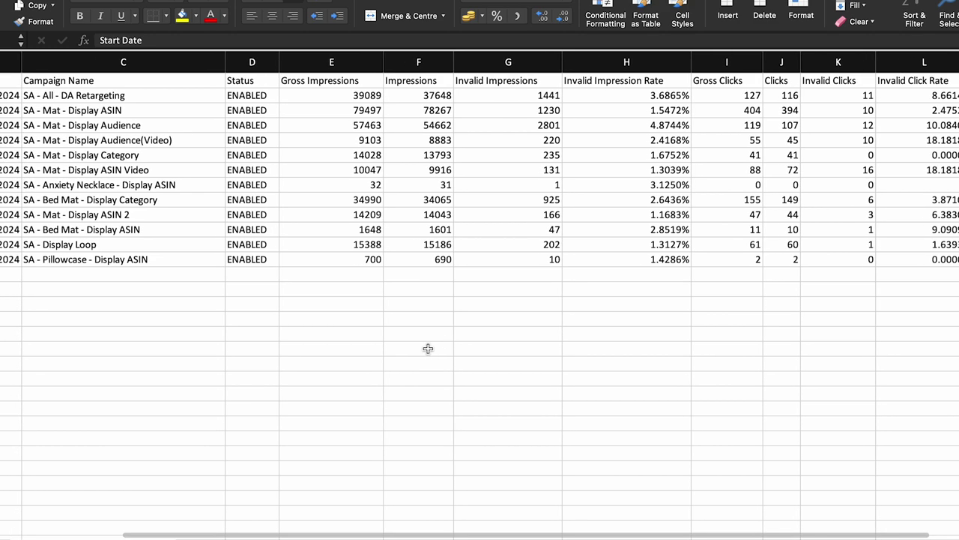